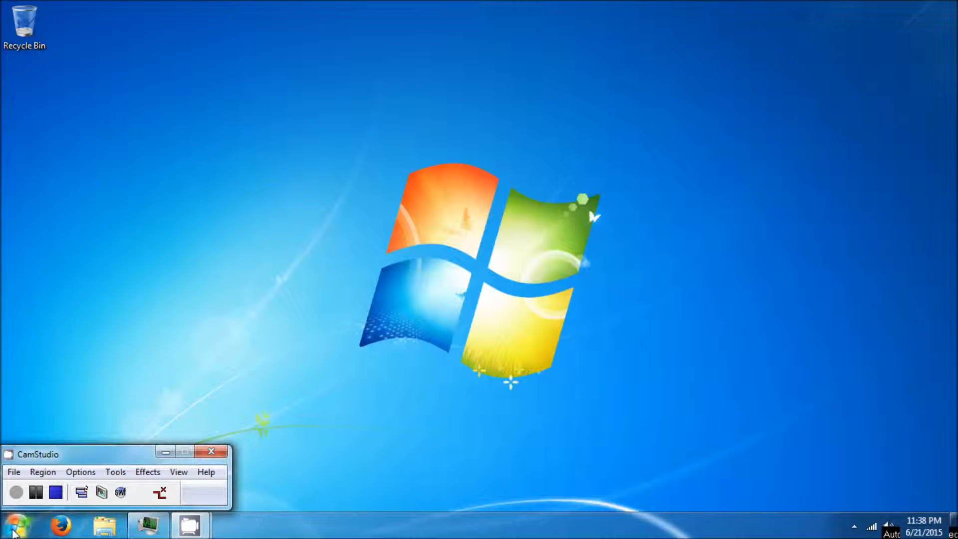
click(14, 528)
click(238, 323)
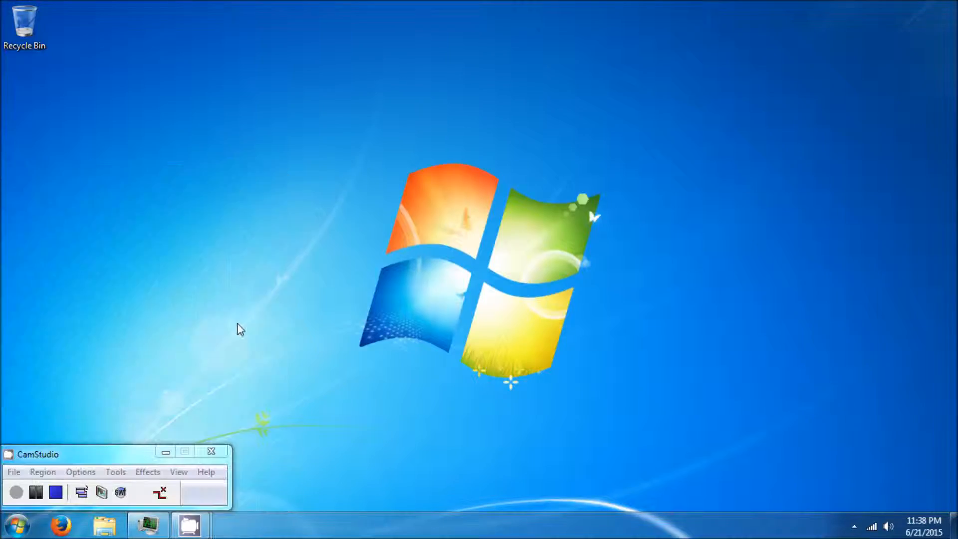
click(252, 119)
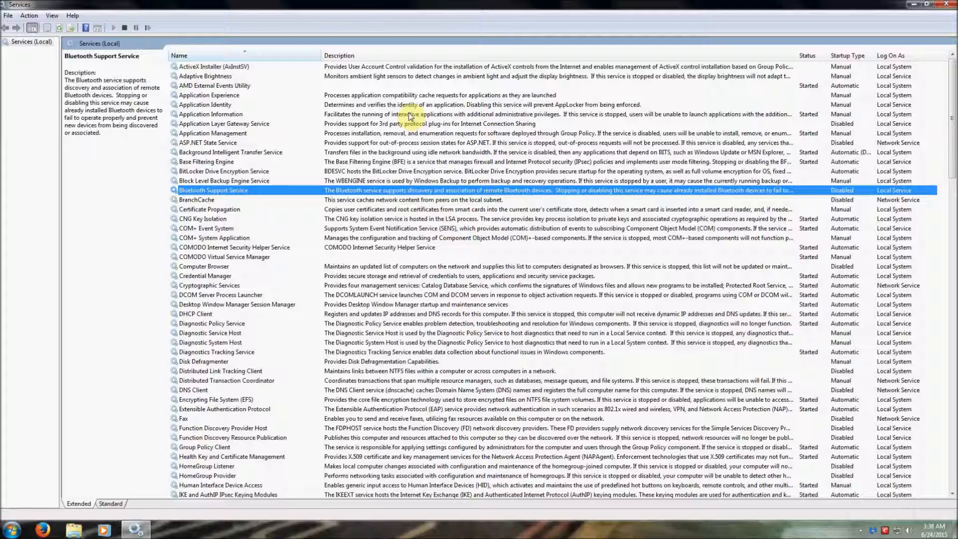
Inspect the description and startup type in the Application Layer Gateway Service properties, and close them unchanged
double_click(287, 124)
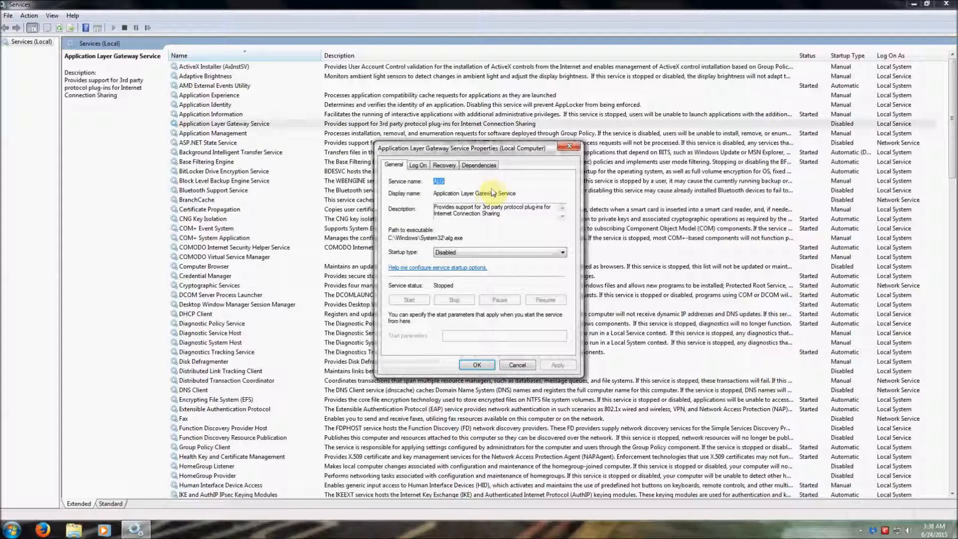
click(488, 214)
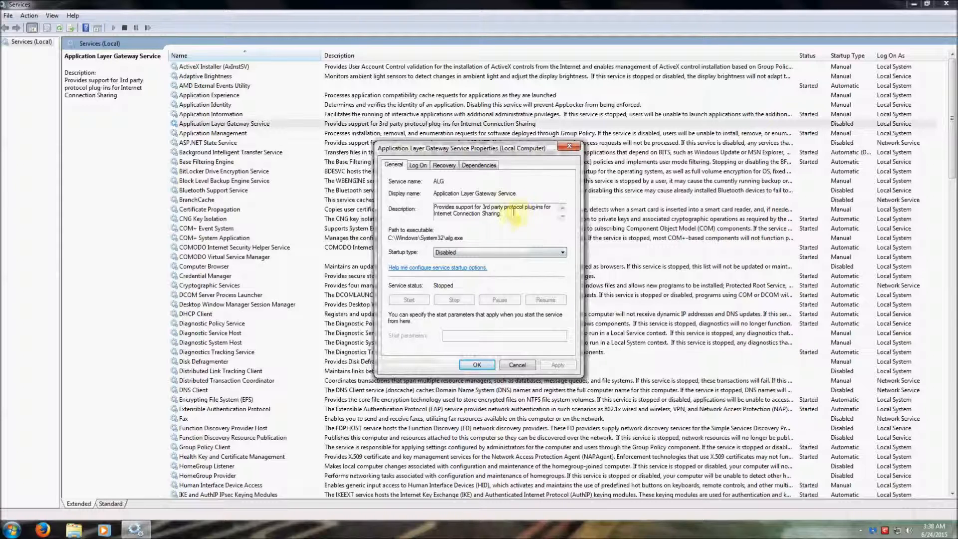
click(485, 368)
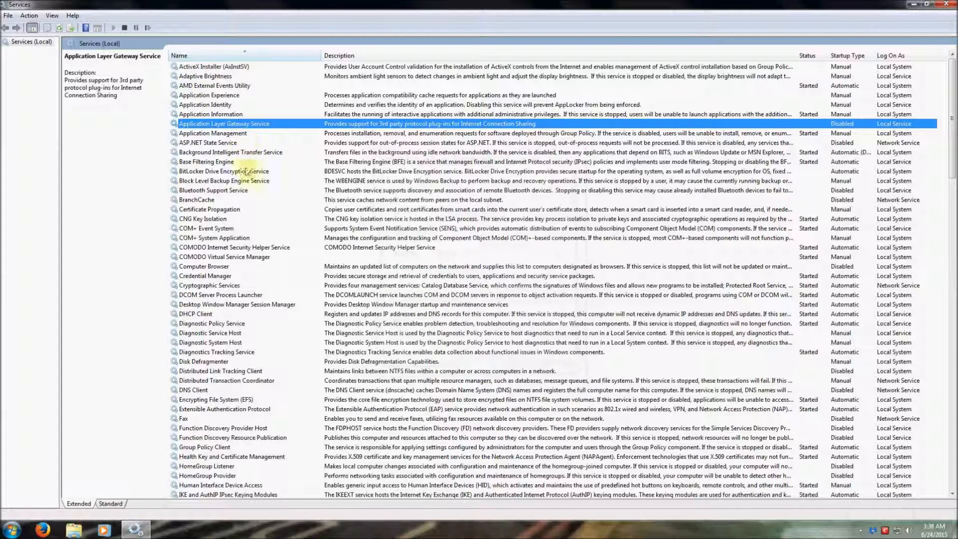
Review the Bluetooth Support Service properties, examining its description and startup type, and close them without changes
double_click(248, 192)
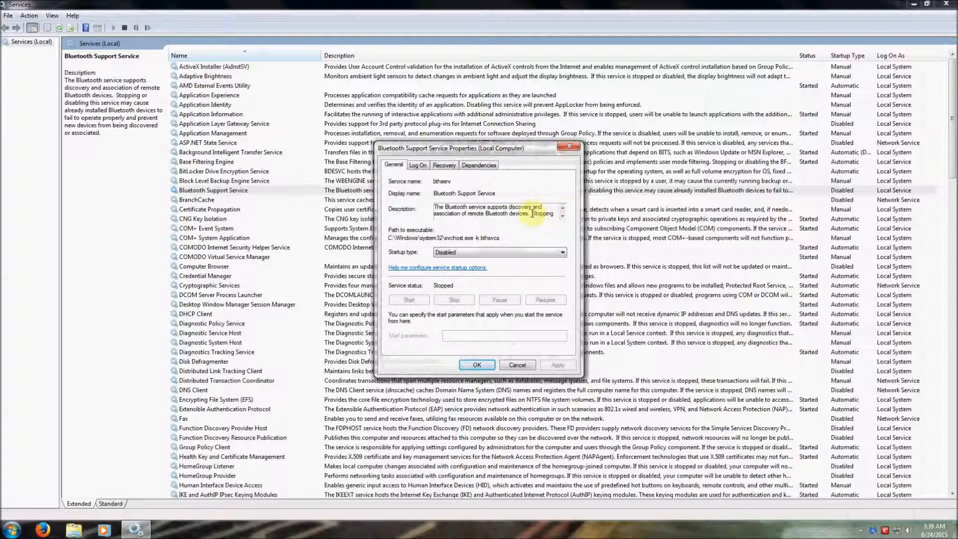
drag(528, 214, 486, 214)
click(509, 211)
click(502, 253)
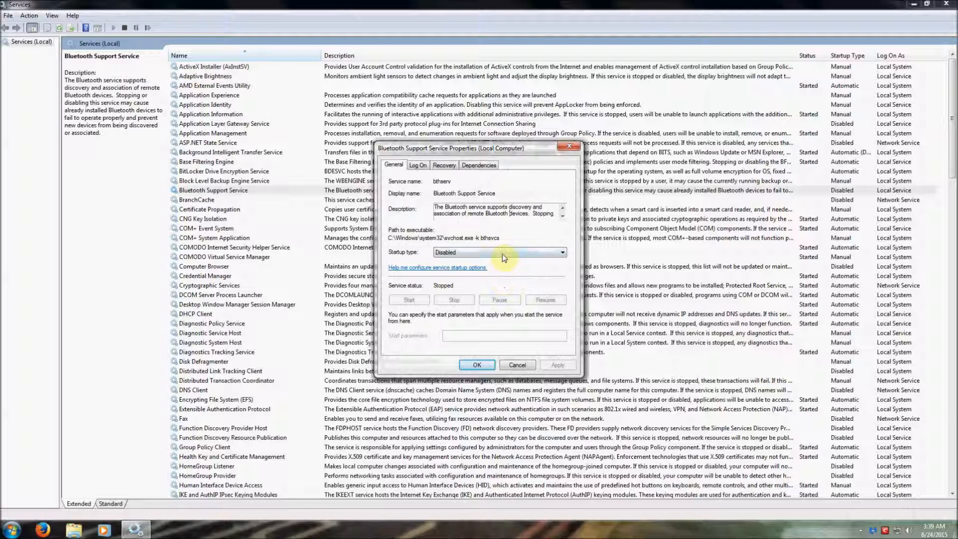
click(477, 364)
Examine the properties of the BranchCache service and of the CNG Key Isolation service, closing each without changes
double_click(229, 199)
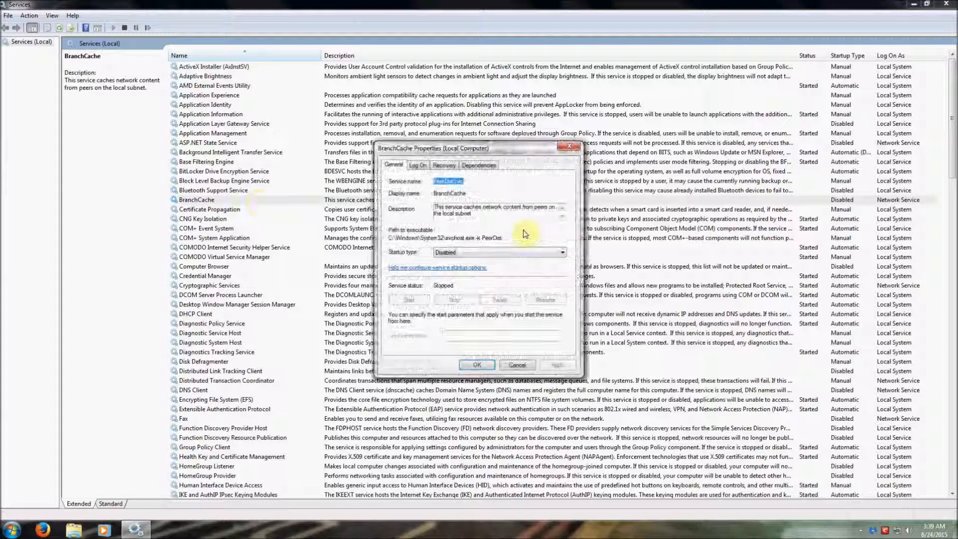
click(501, 215)
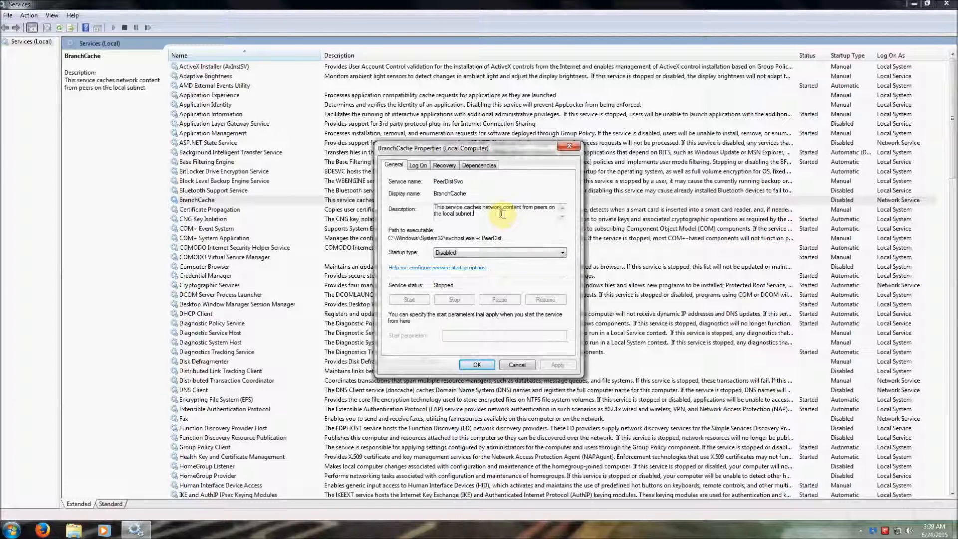
click(482, 368)
click(235, 209)
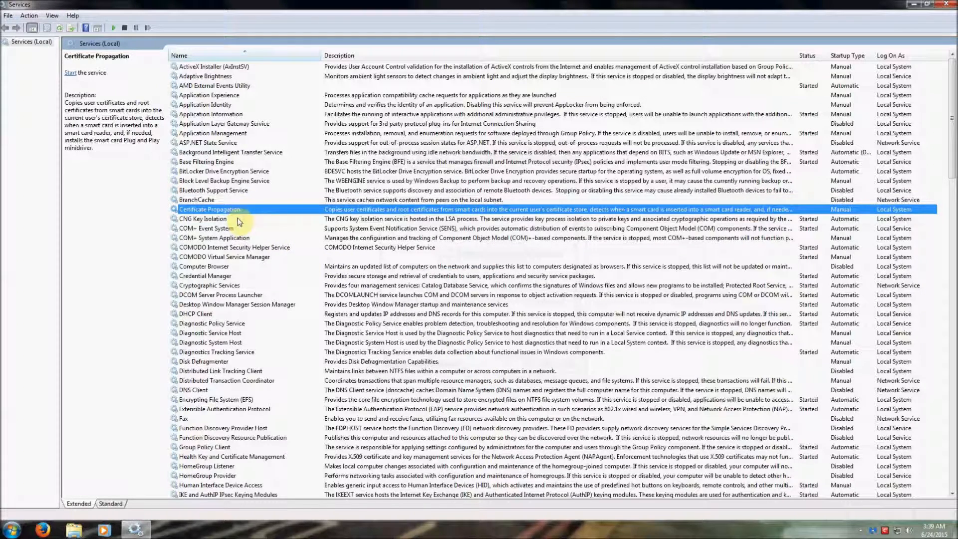
double_click(239, 220)
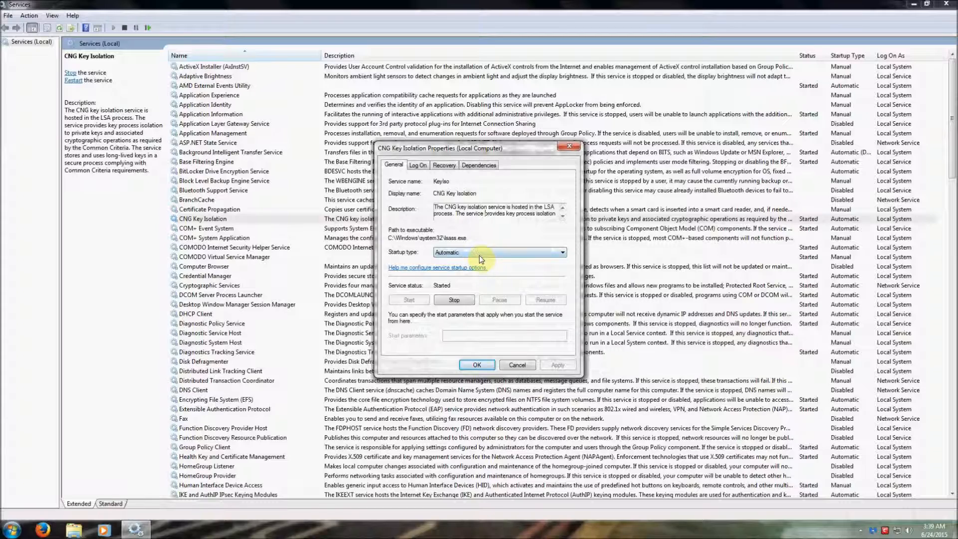
click(476, 365)
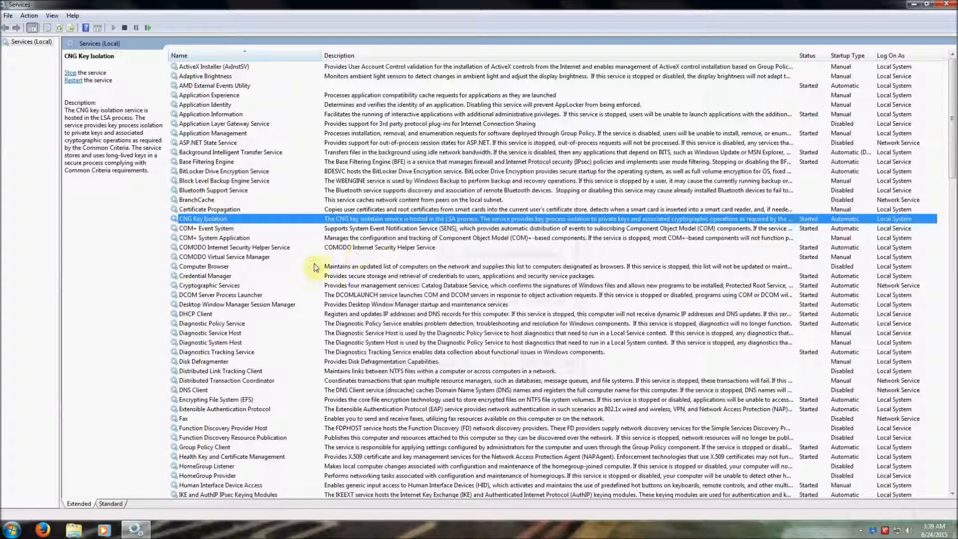
Examine the Computer Browser service's properties and check the Network location in Windows Explorer, closing both without changes
double_click(267, 267)
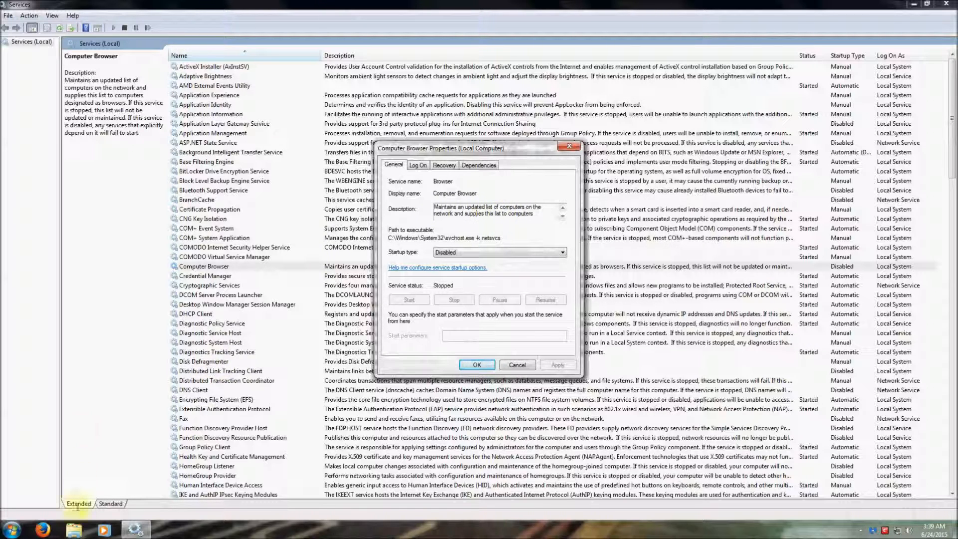
click(73, 529)
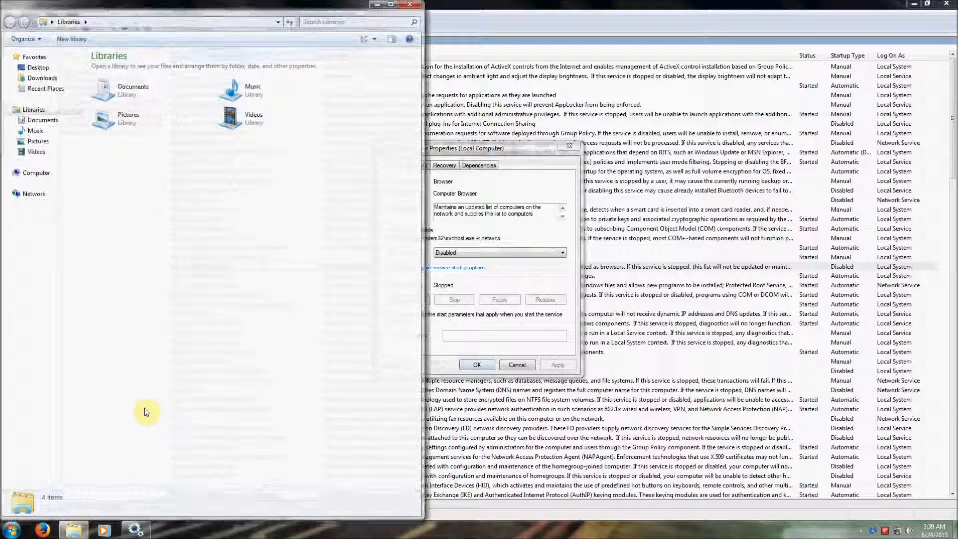
click(33, 194)
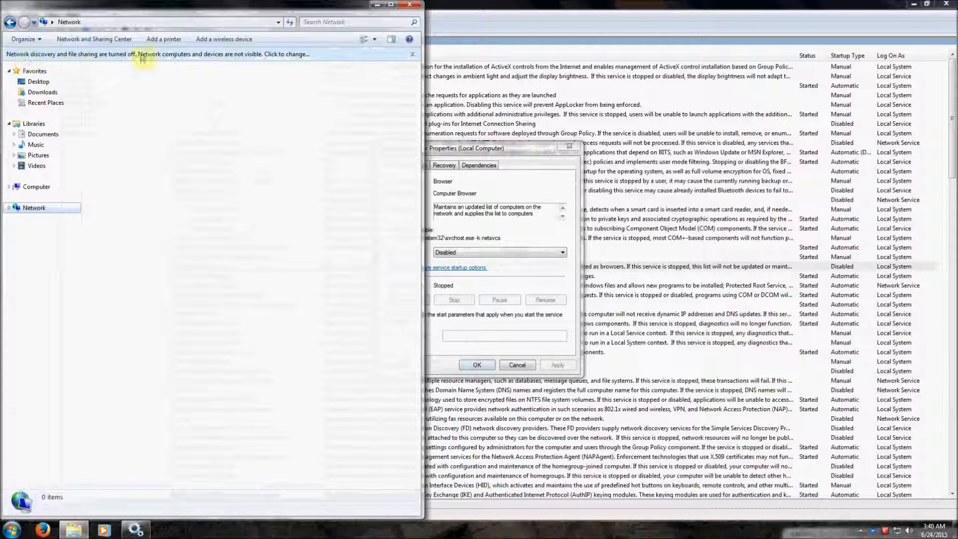
click(410, 5)
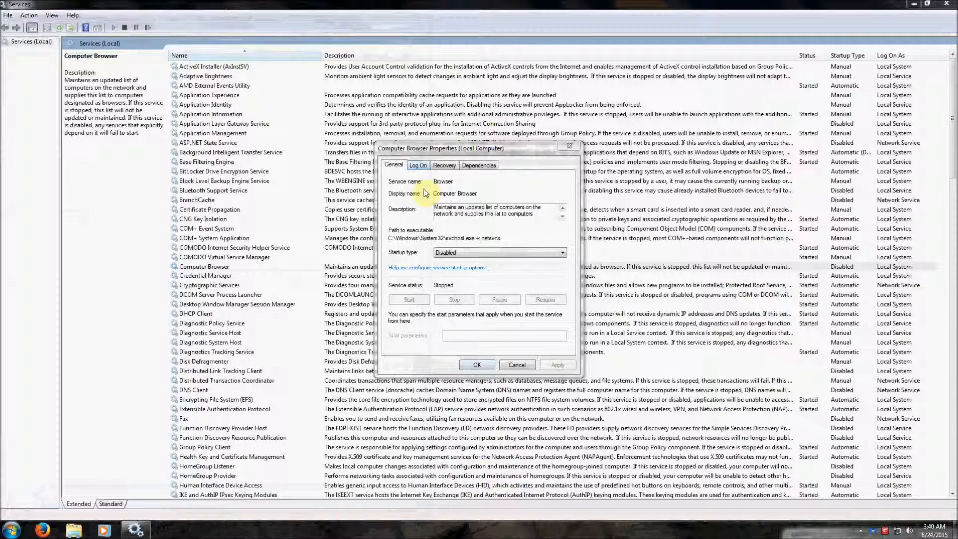
click(485, 366)
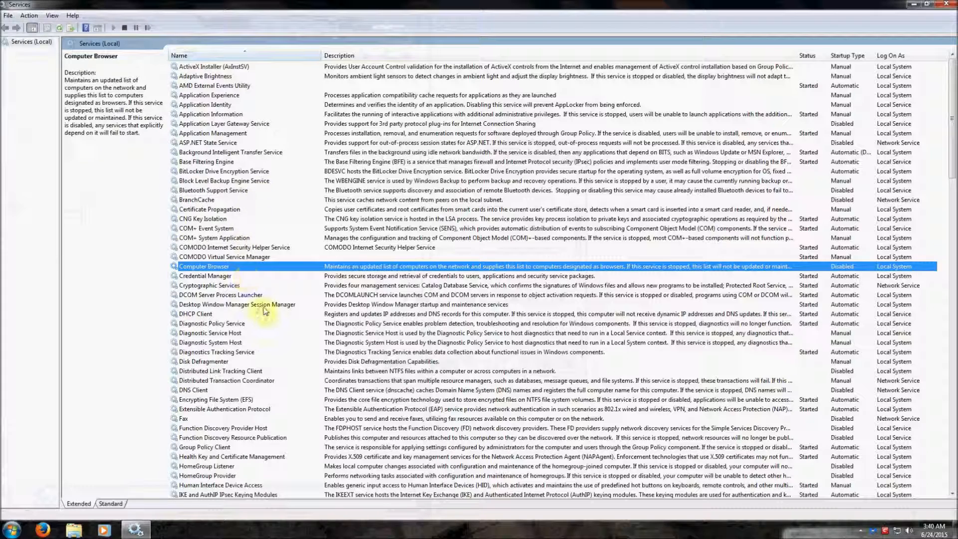
Check the startup type of Credential Manager and the description of Distributed Link Tracking Client in their service properties
double_click(255, 276)
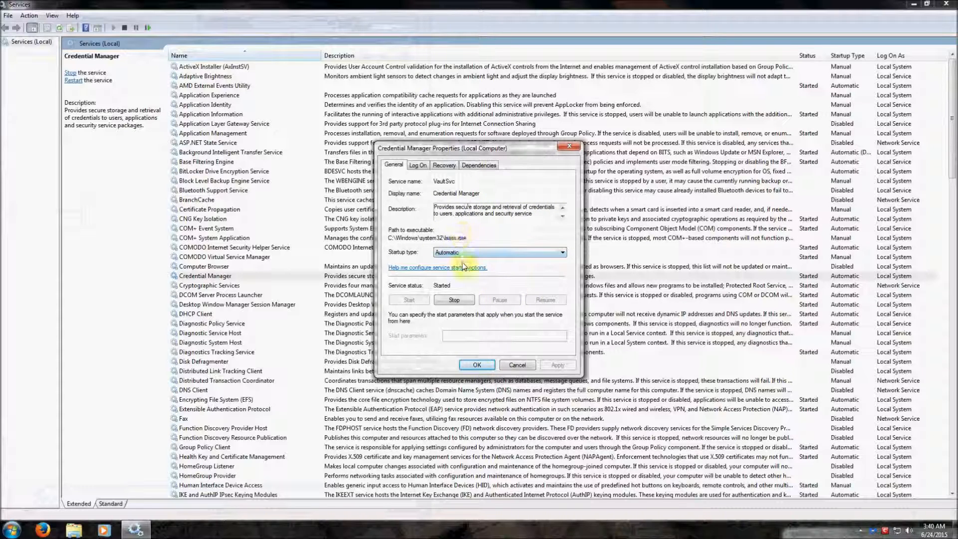
click(480, 367)
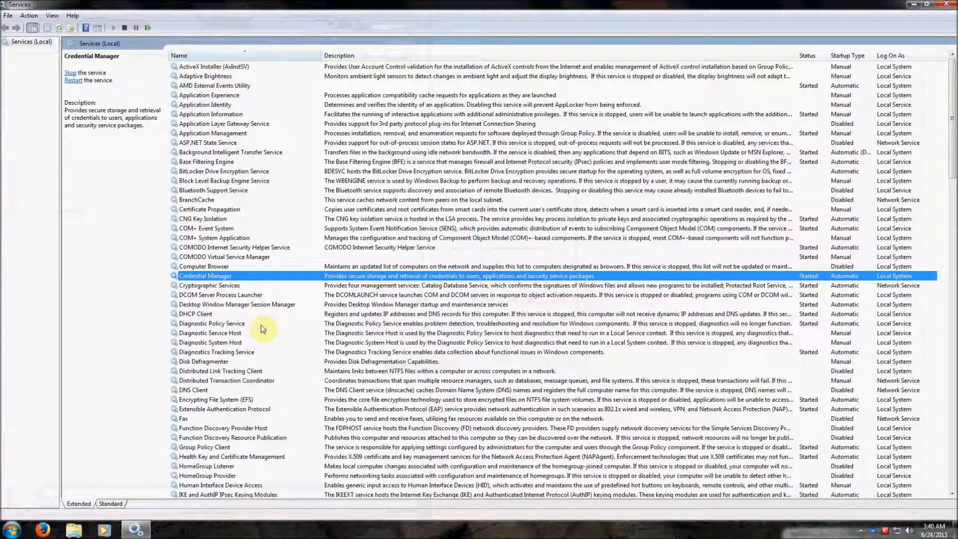
scroll(263, 329, down, 1)
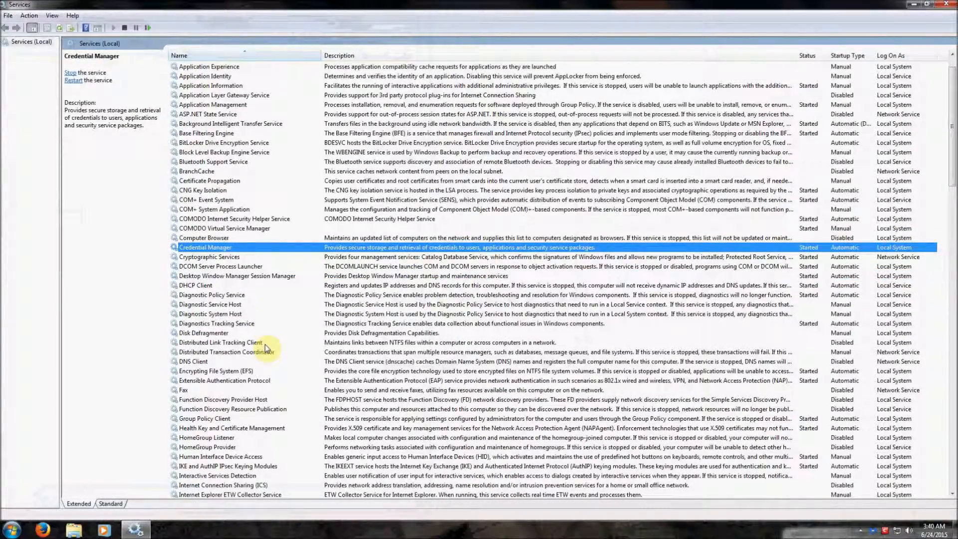
double_click(265, 343)
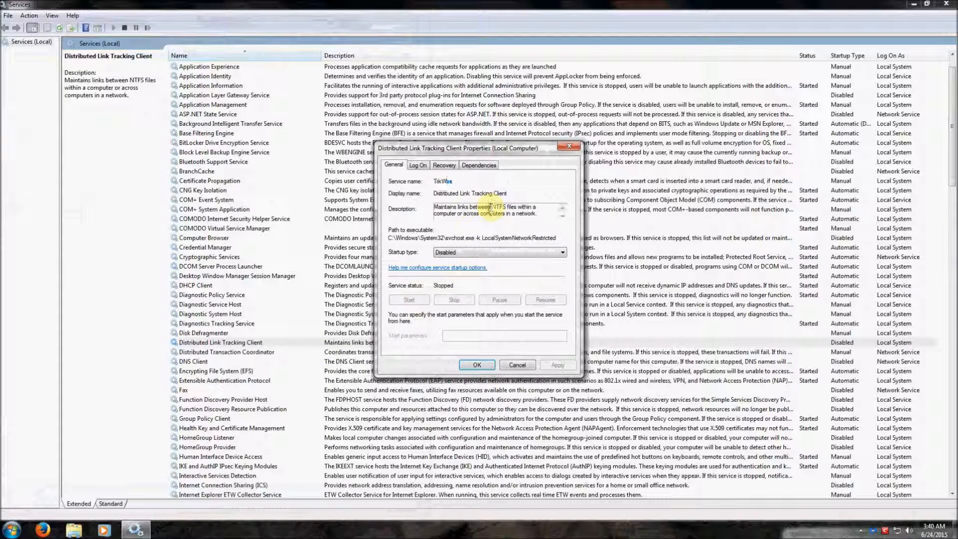
drag(492, 208, 509, 206)
click(542, 215)
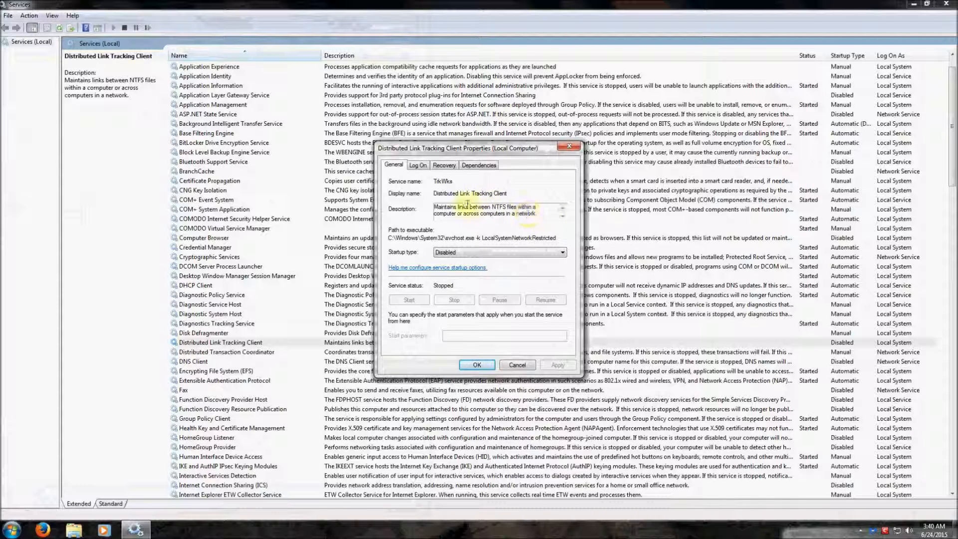
click(515, 207)
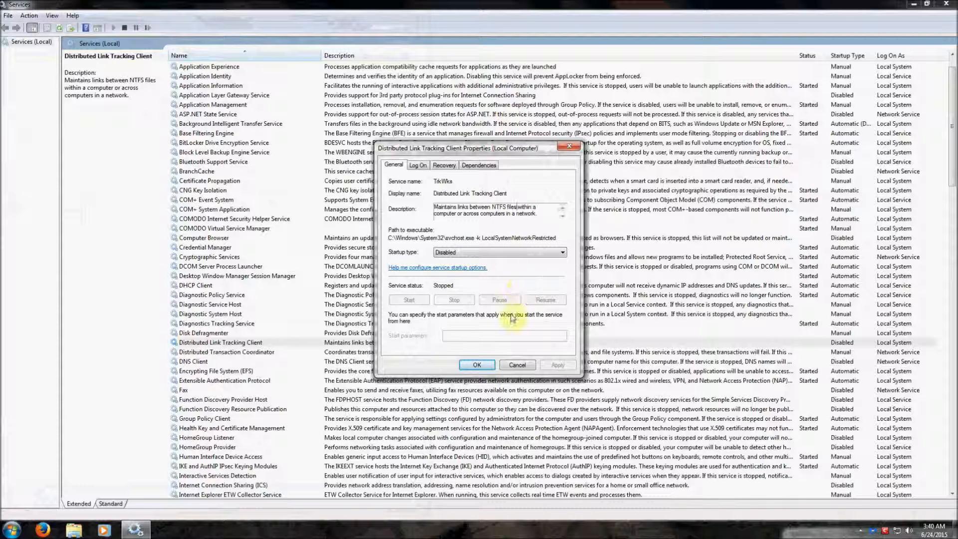
click(478, 364)
click(249, 341)
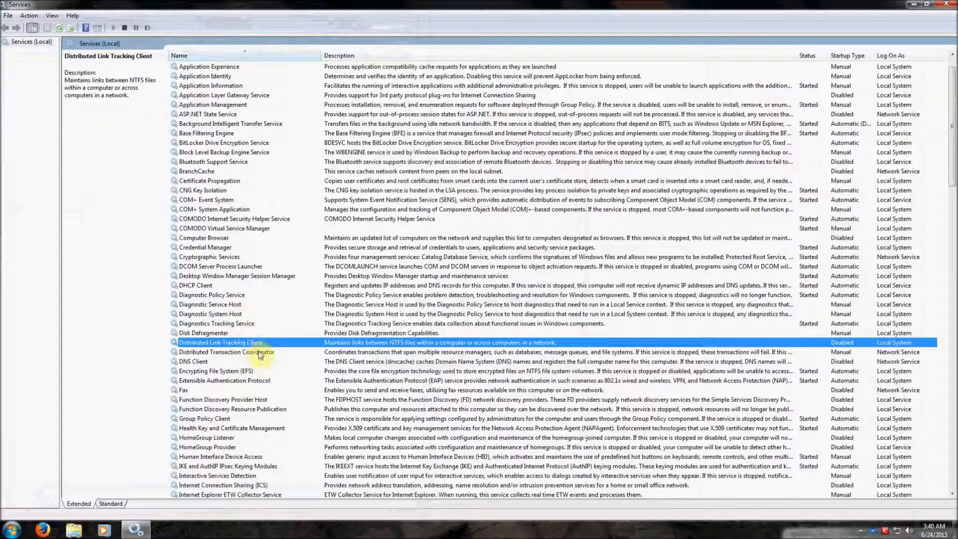
Review the DNS Client service's properties, reading its dnscache description and startup type, and close them unchanged
double_click(255, 361)
click(506, 207)
drag(492, 206, 509, 207)
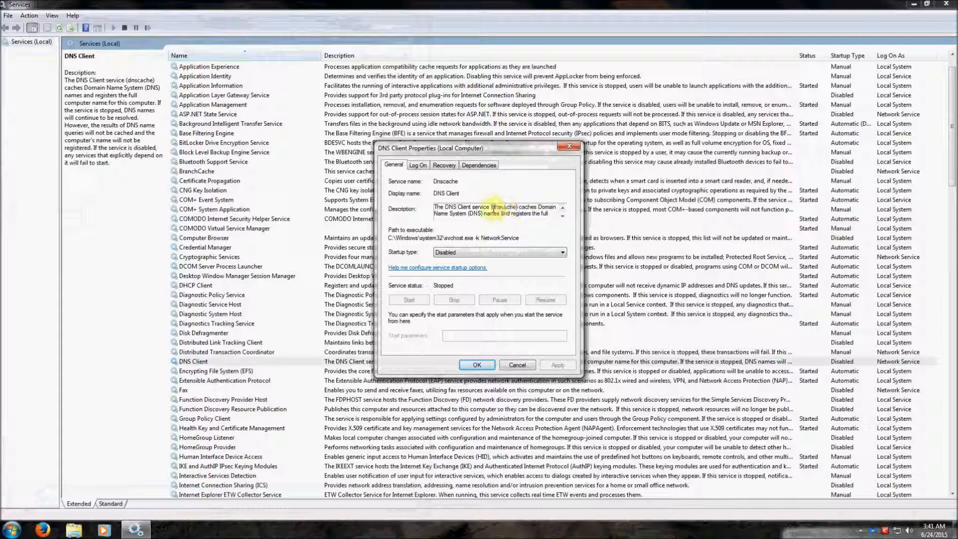
drag(491, 207, 519, 207)
click(519, 208)
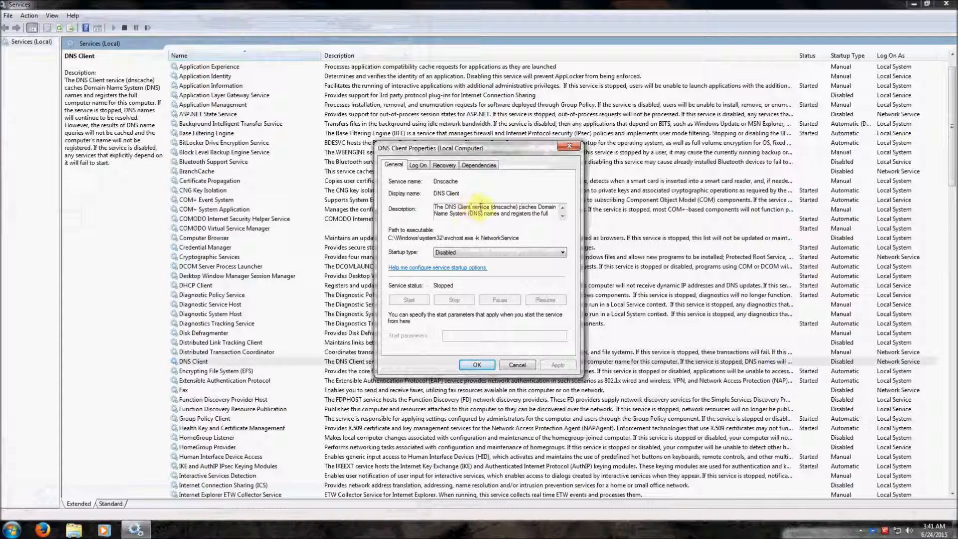
drag(492, 207, 519, 208)
click(526, 207)
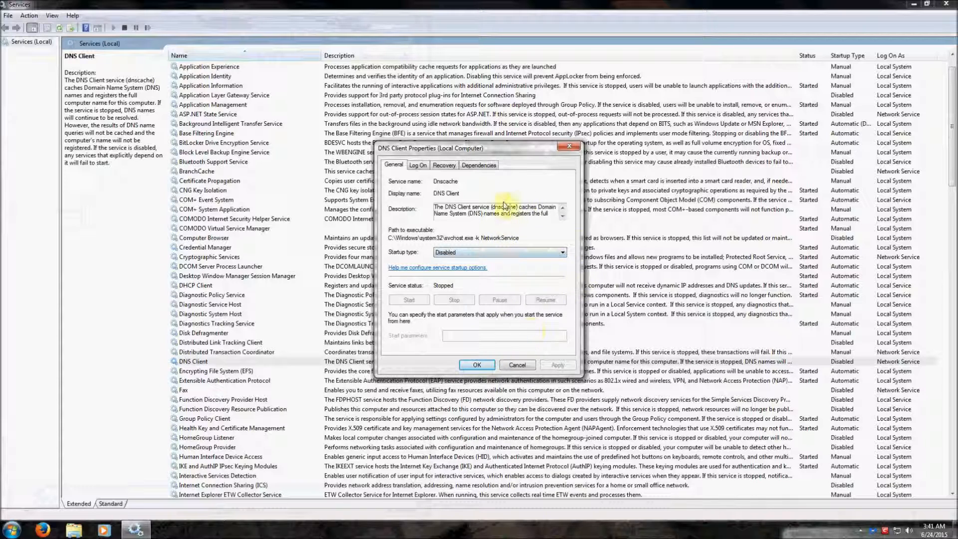
click(477, 365)
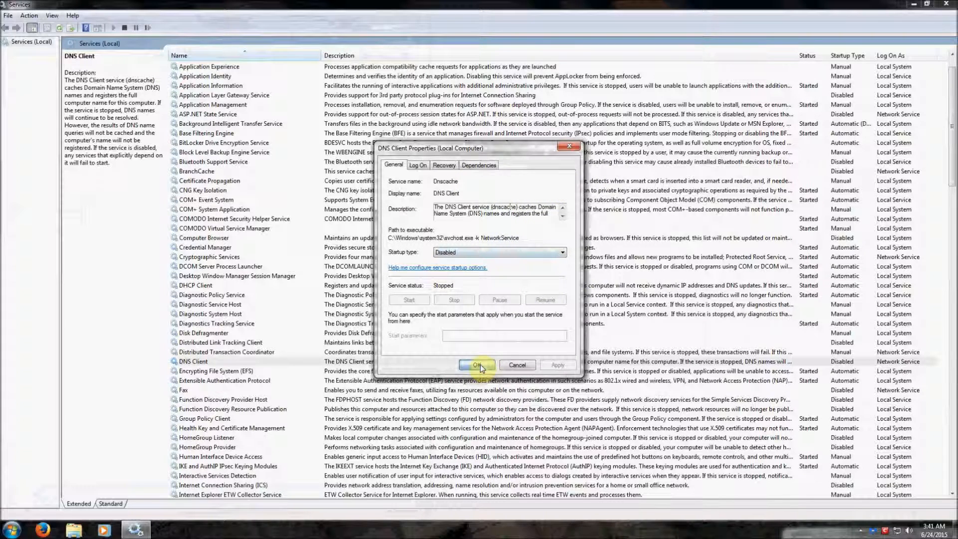
Read the file encryption description in the Encrypting File System (EFS) service's properties and close them unchanged
double_click(274, 371)
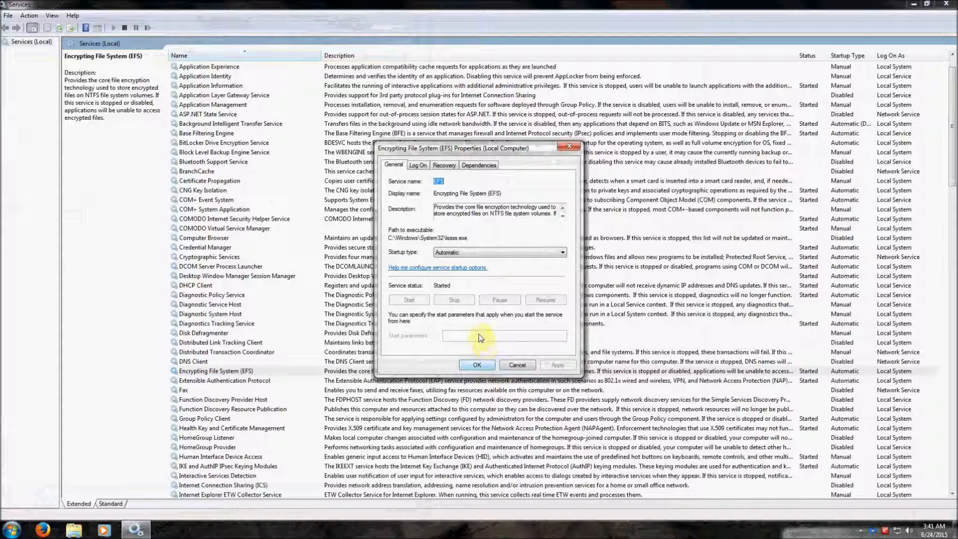
click(499, 212)
drag(490, 213, 549, 214)
click(551, 213)
click(477, 365)
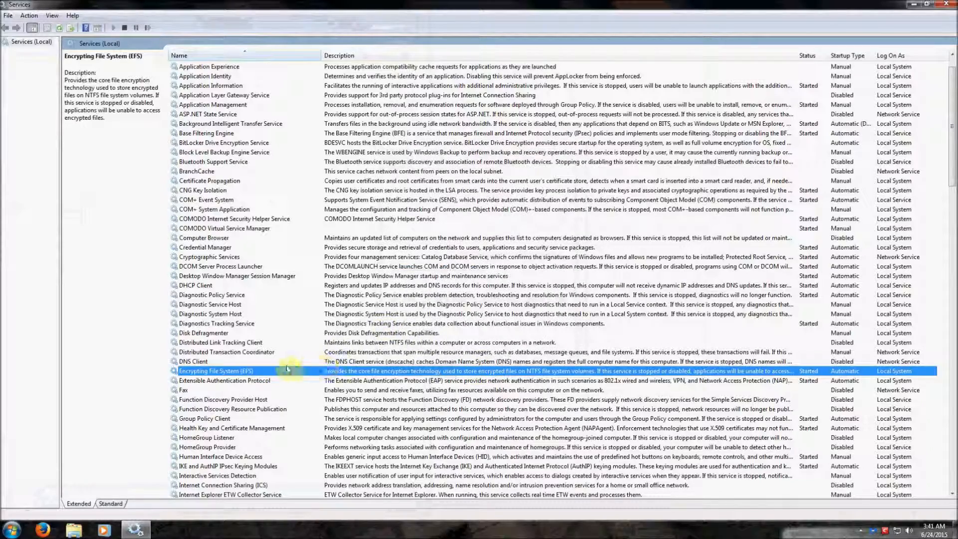
Inspect the descriptions and startup types of the Extensible Authentication Protocol and Fax services, closing each without changes
scroll(276, 370, down, 1)
scroll(276, 369, down, 1)
double_click(271, 324)
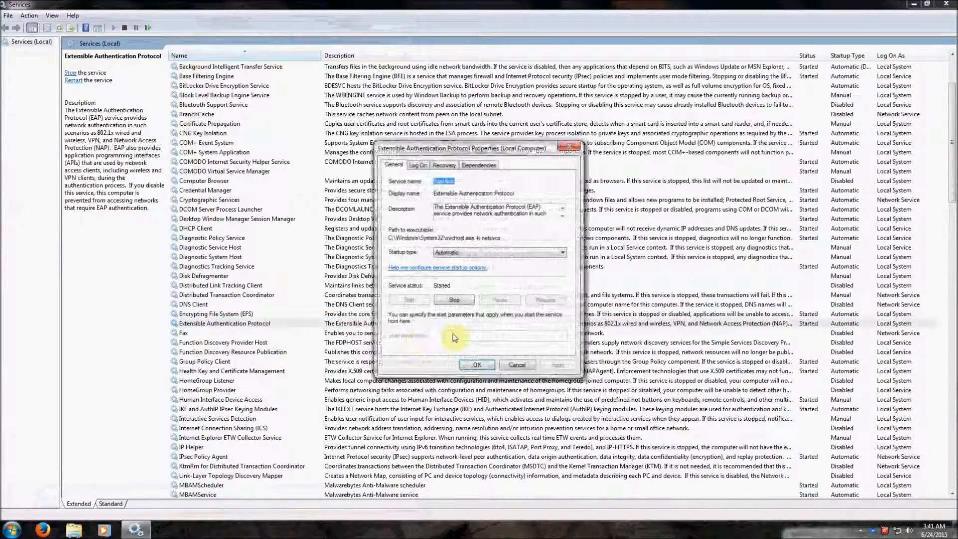
click(486, 210)
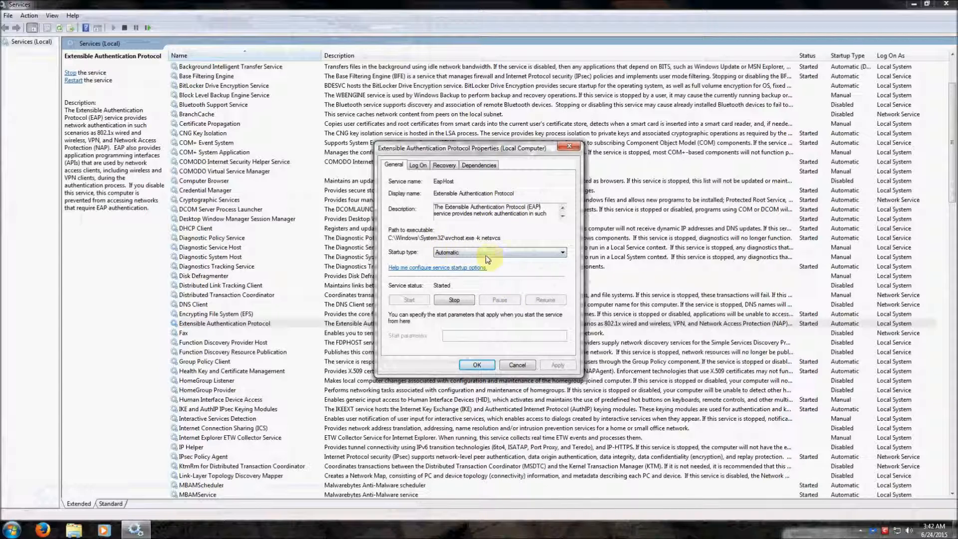
click(477, 367)
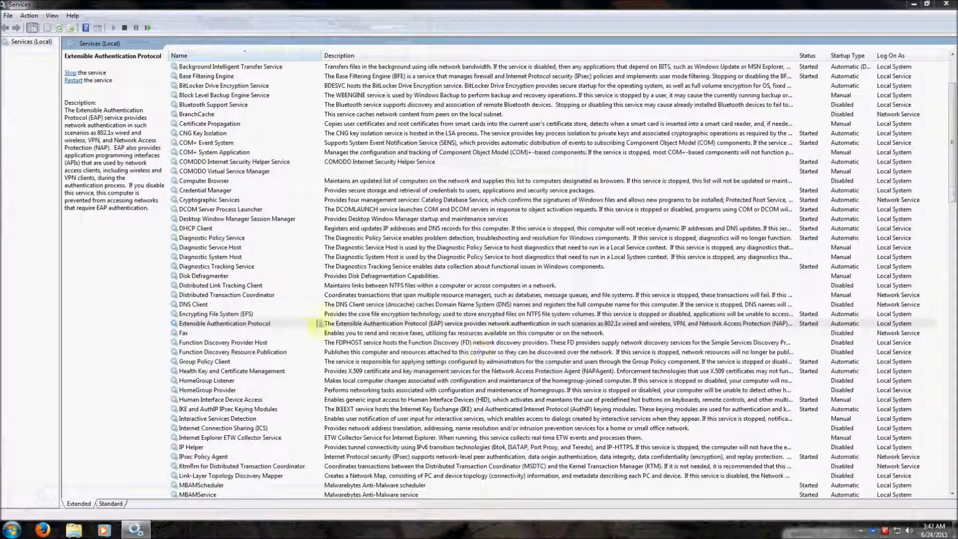
double_click(276, 333)
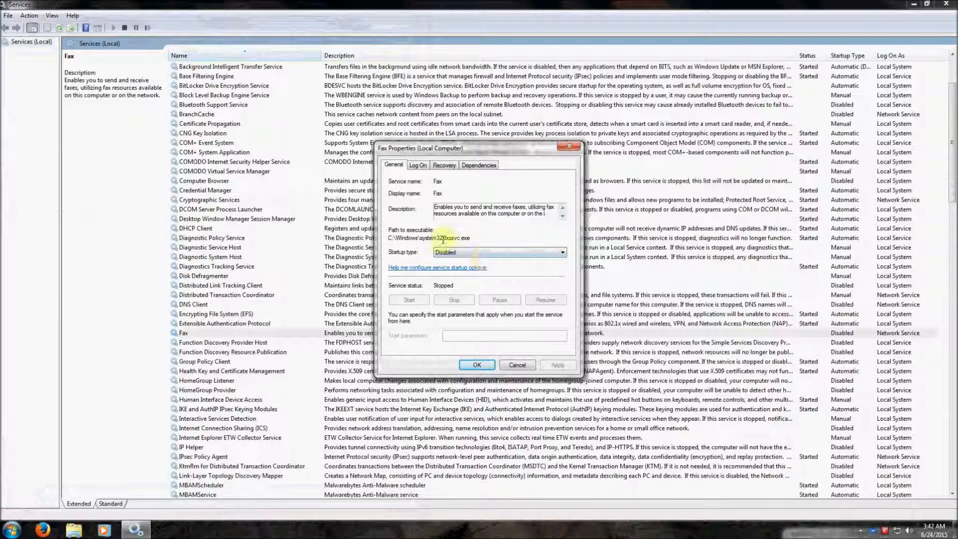
click(477, 365)
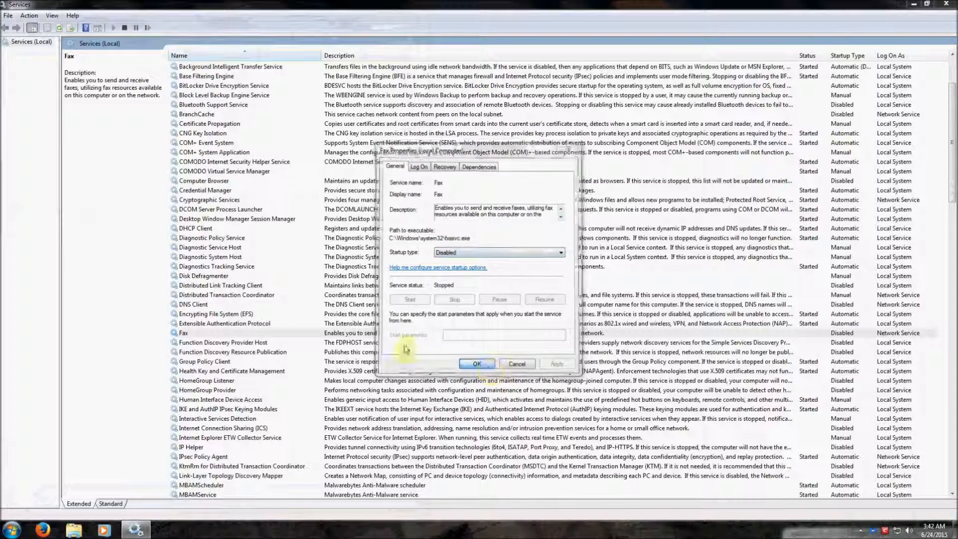
Read the network discovery description in the Function Discovery Provider Host properties, close them unchanged, and select Function Discovery Resource Publication
double_click(267, 342)
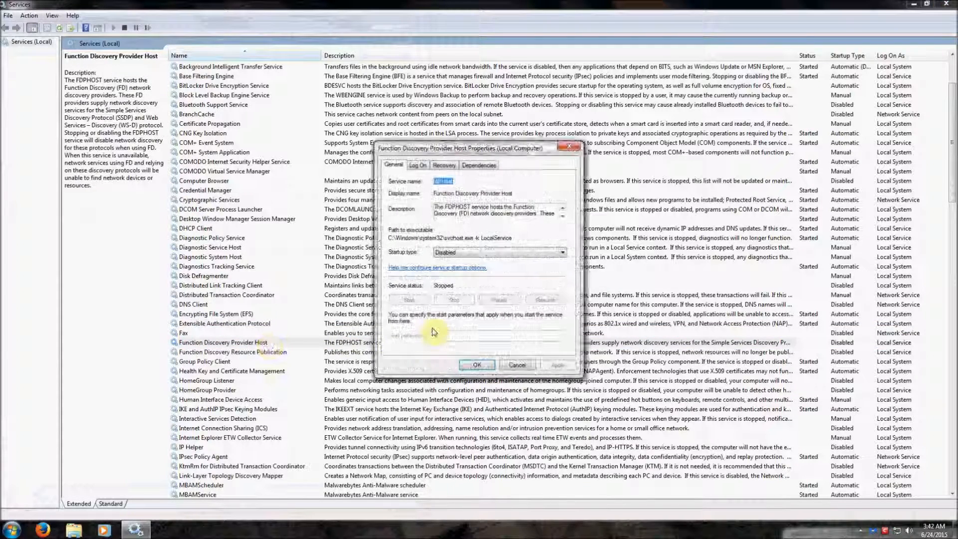
click(505, 213)
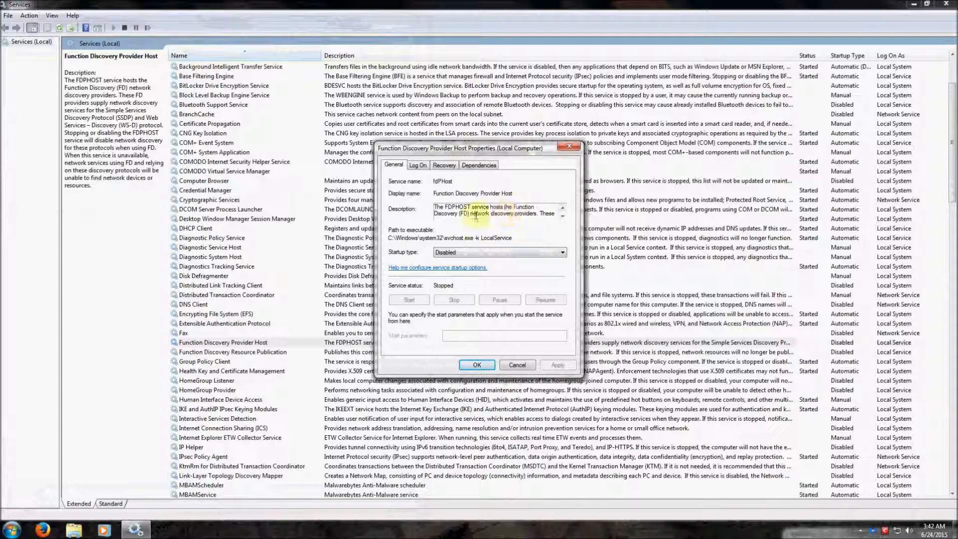
drag(470, 212, 519, 212)
click(519, 213)
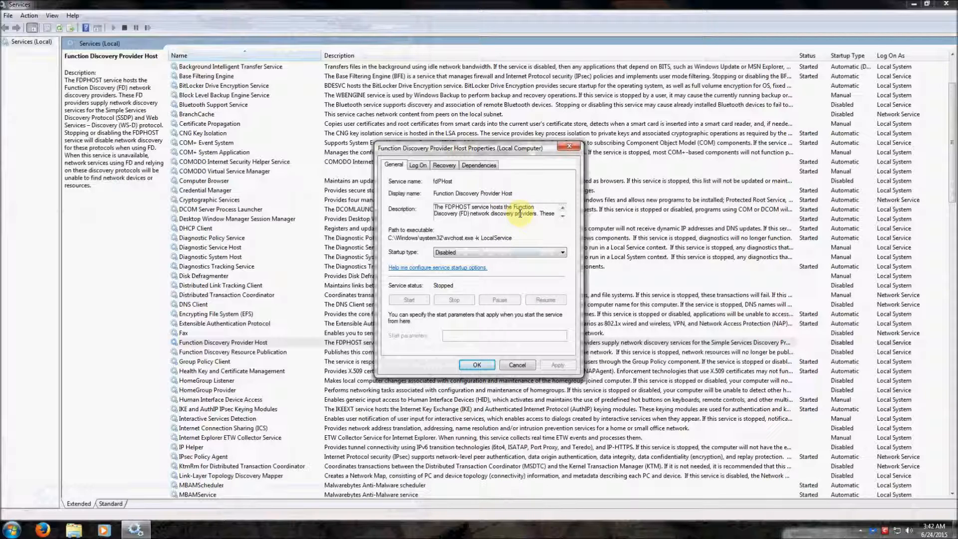
click(471, 364)
click(292, 352)
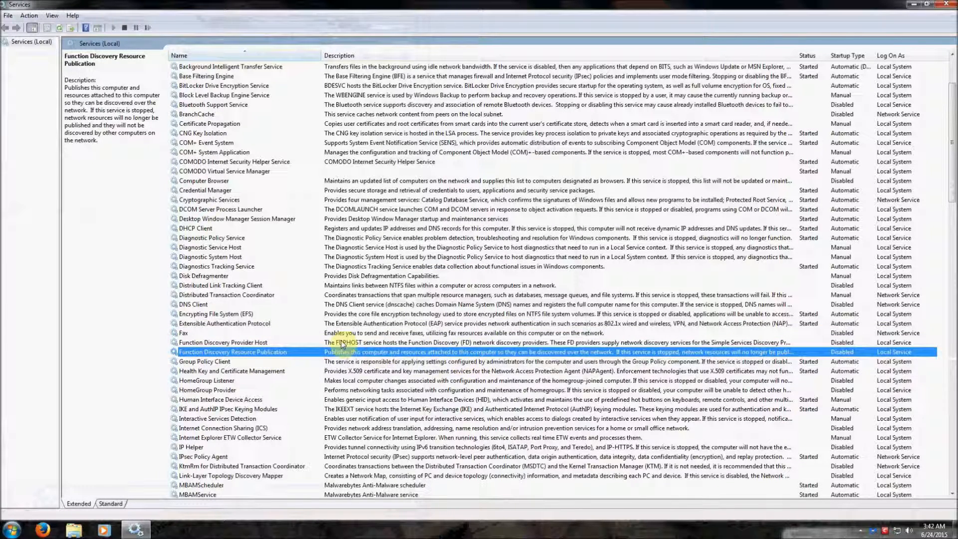
Review the X.509 certificate description and startup type in the Health Key and Certificate Management service's properties, closing them unchanged
double_click(254, 371)
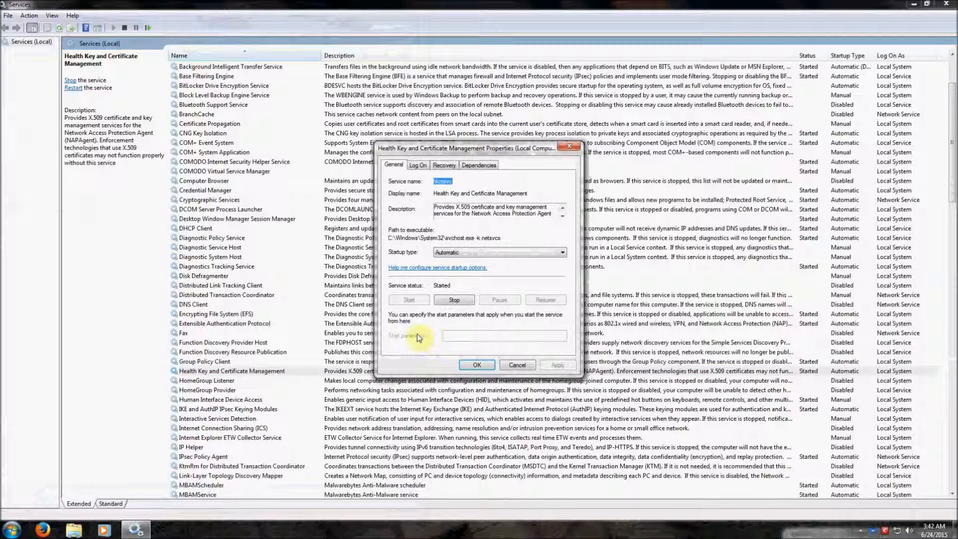
click(483, 212)
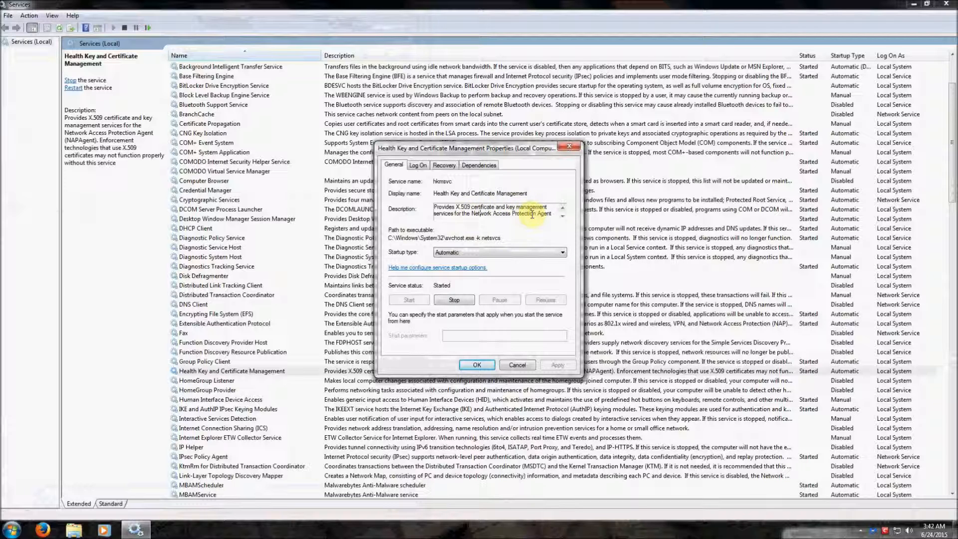
mouse_move(457, 207)
mouse_down()
mouse_move(495, 206)
mouse_move(467, 206)
mouse_up()
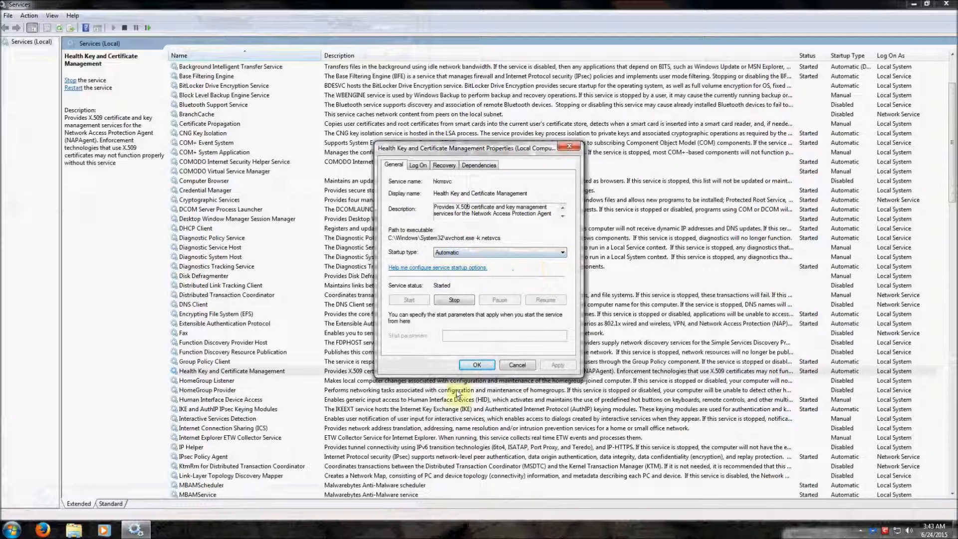
click(487, 365)
Inspect the HomeGroup Listener service's properties, close them unchanged, and select HomeGroup Provider to view its description
click(282, 383)
click(507, 214)
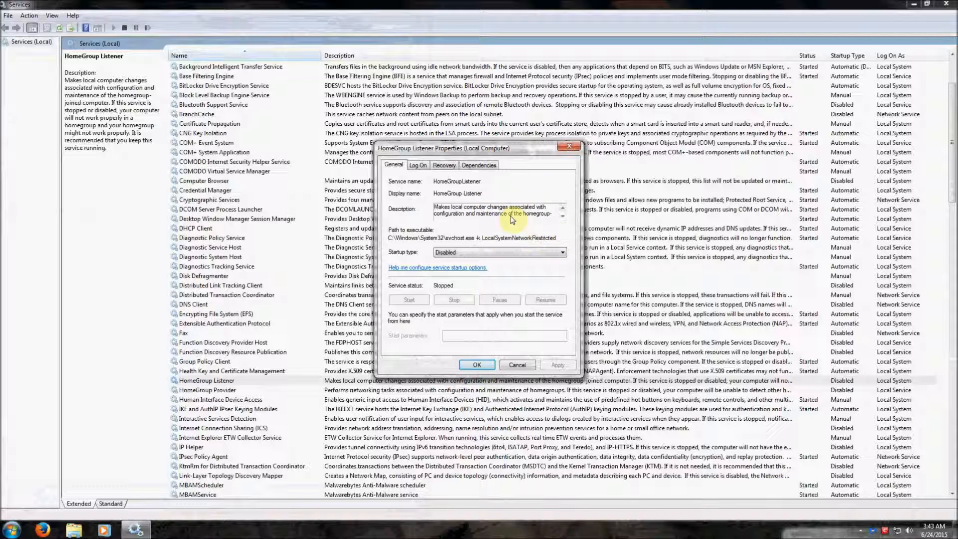
click(477, 364)
click(249, 391)
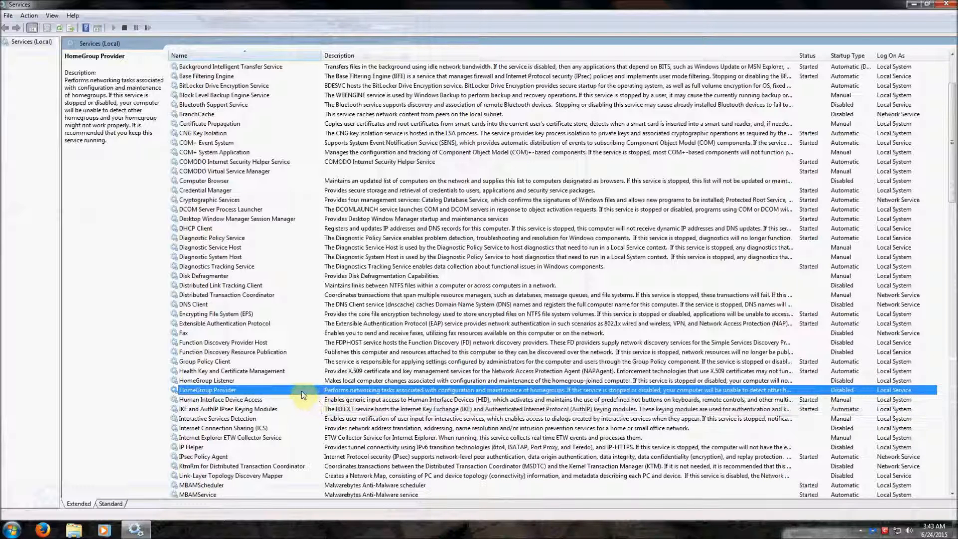
Review the IKE and AuthIP IPsec Keying Modules properties, highlighting IPsec in the display name, and close them without changes
scroll(310, 394, down, 2)
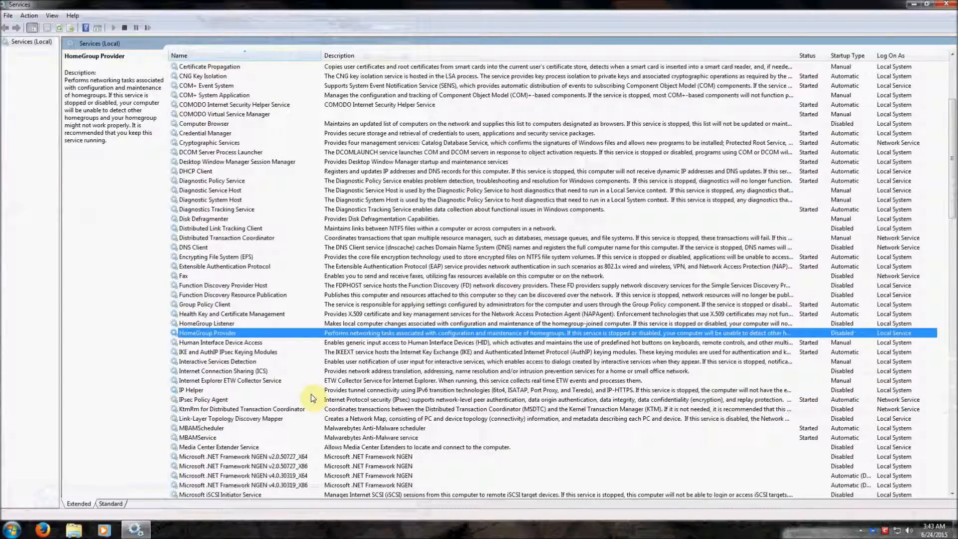
double_click(270, 352)
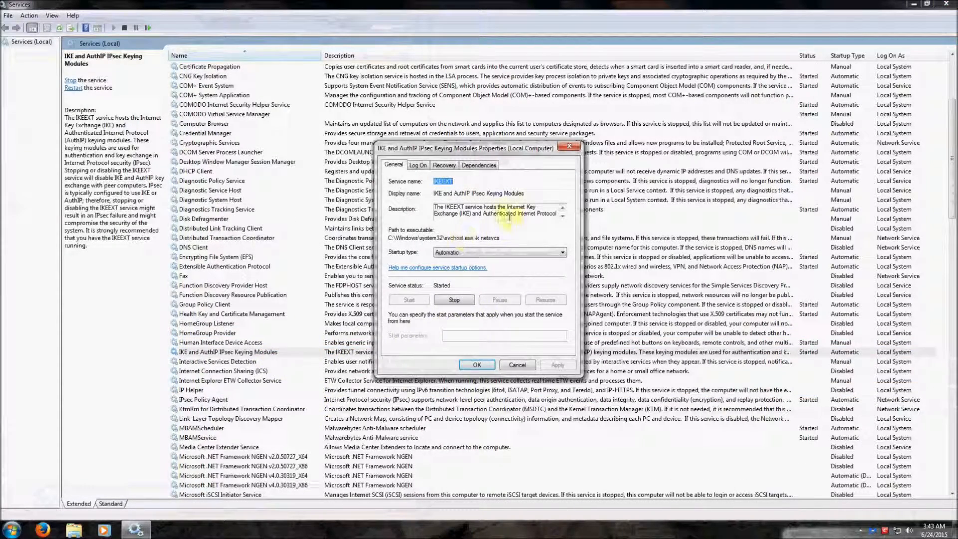
drag(471, 193, 486, 190)
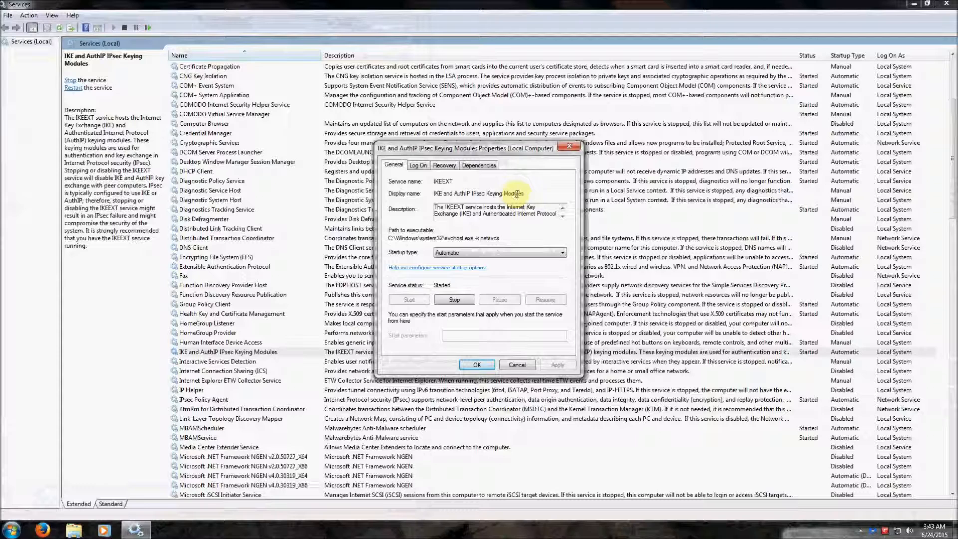
drag(470, 193, 486, 194)
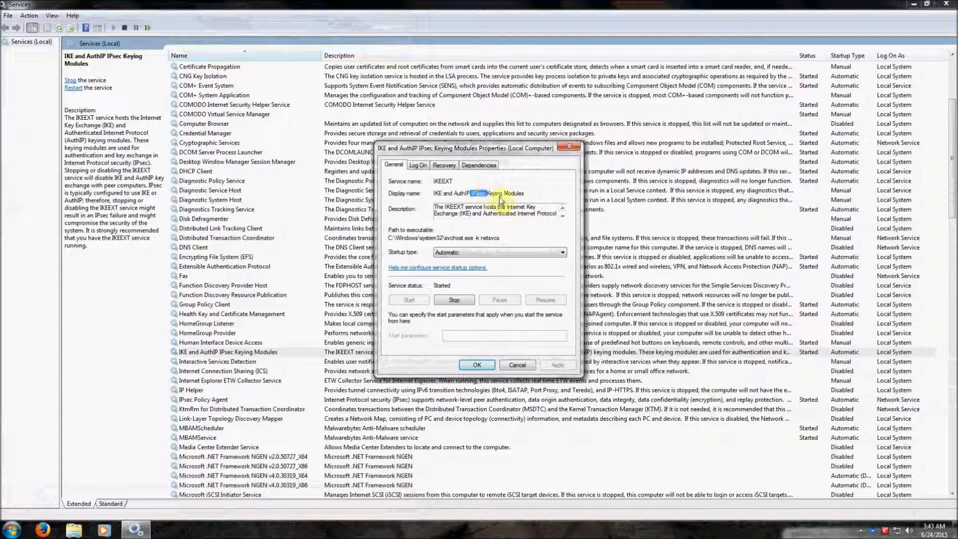
click(467, 218)
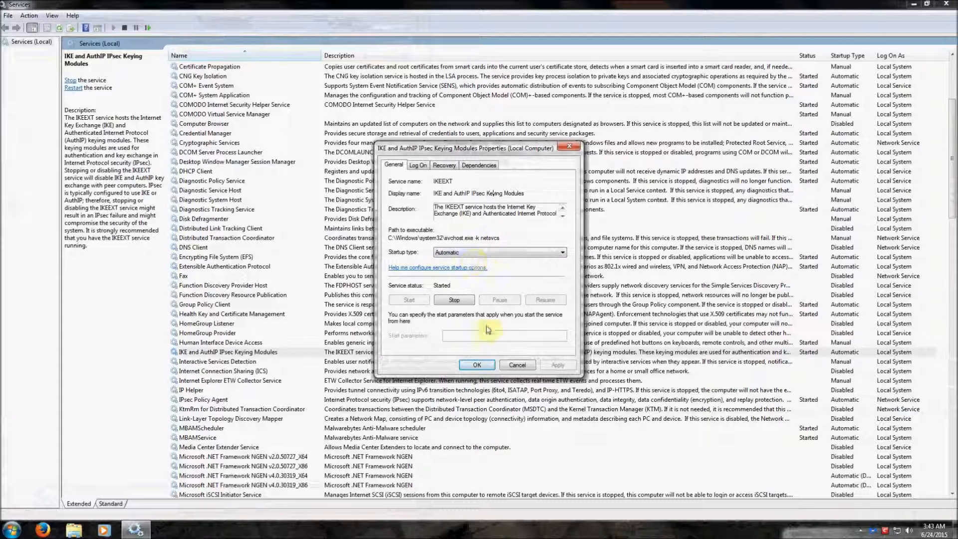
click(477, 365)
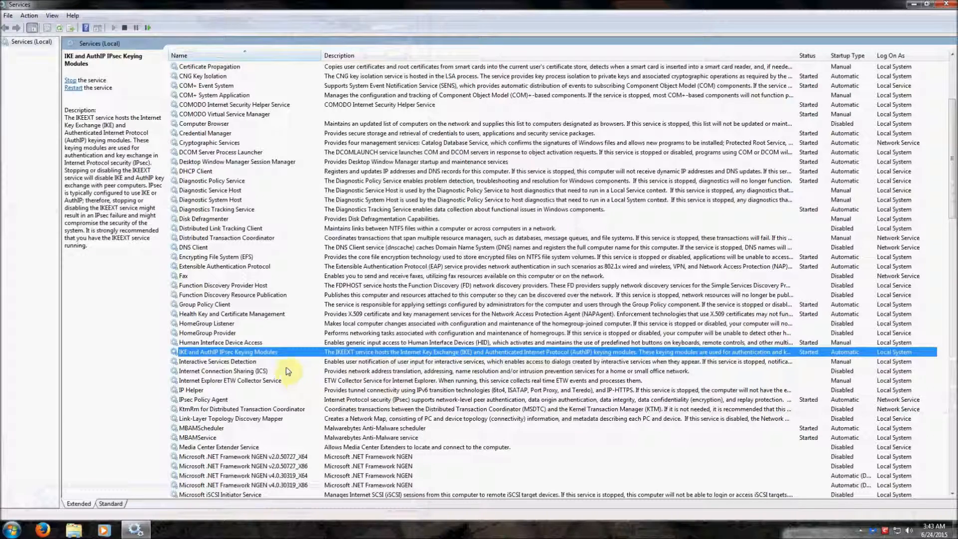
Read the IPv6 tunnel connectivity description and check the startup type in the IP Helper service's properties, closing them unchanged
double_click(257, 390)
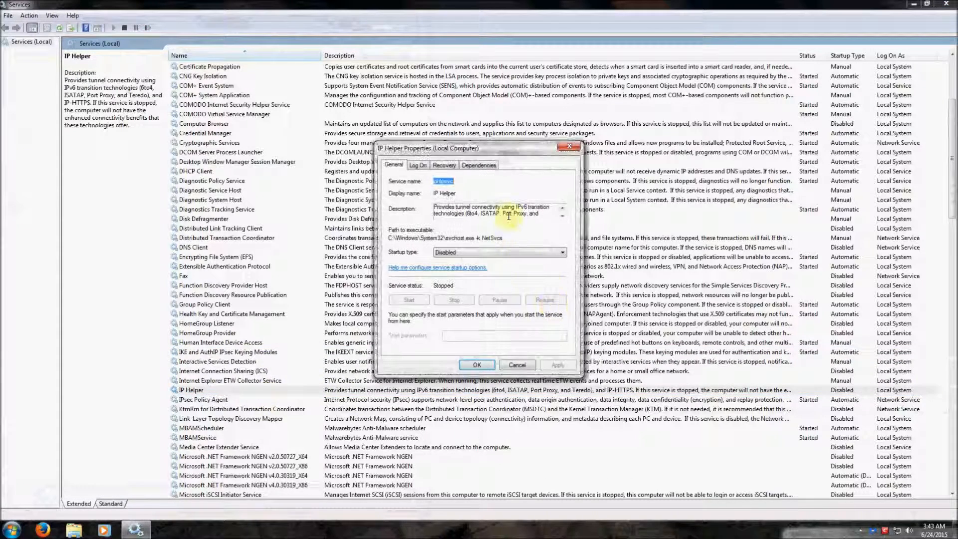
double_click(518, 207)
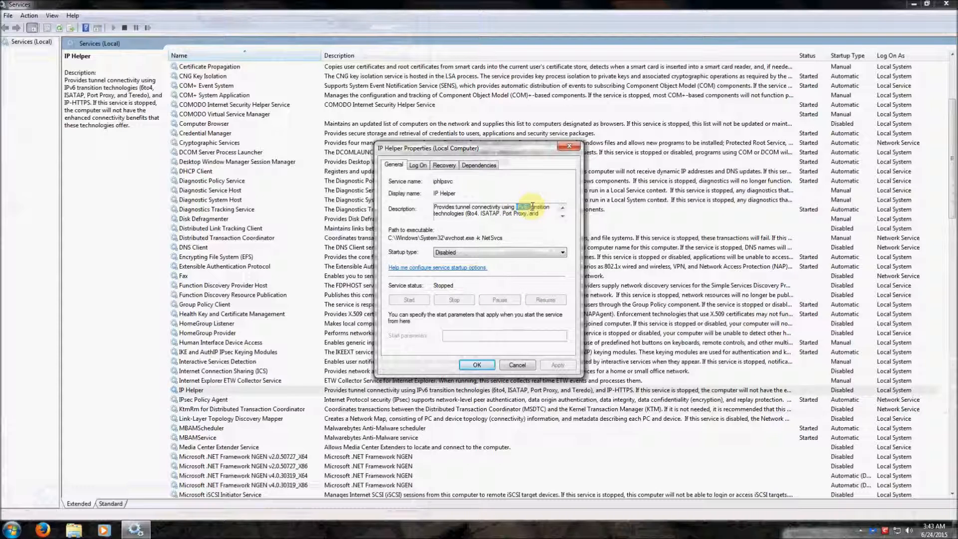
click(516, 206)
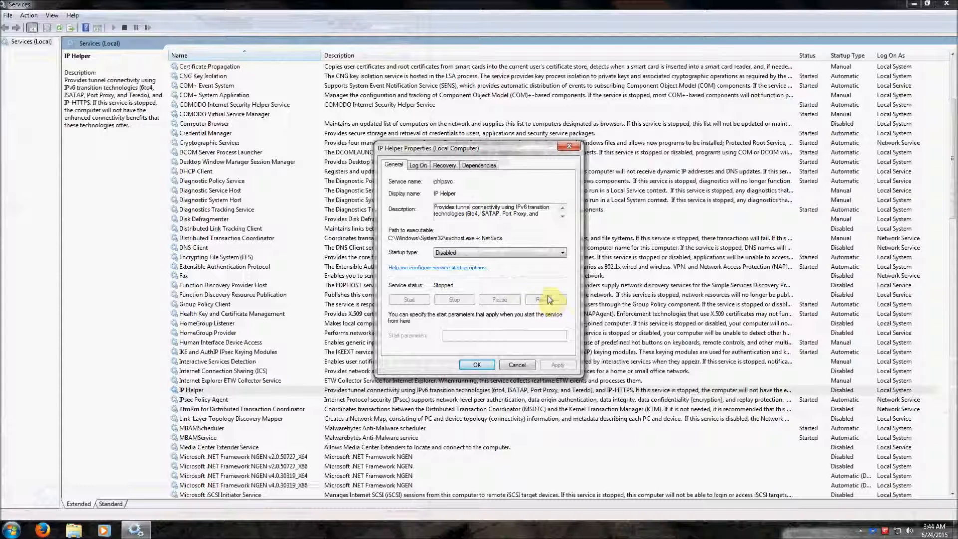
click(533, 219)
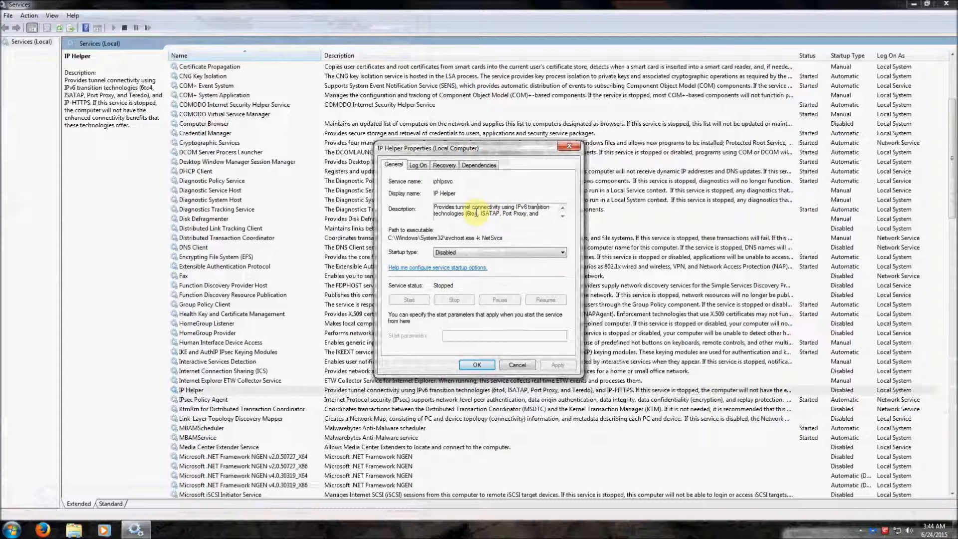
click(476, 365)
Examine the Internet Protocol security description and startup type in the IPsec Policy Agent properties and close them unchanged
scroll(295, 381, down, 3)
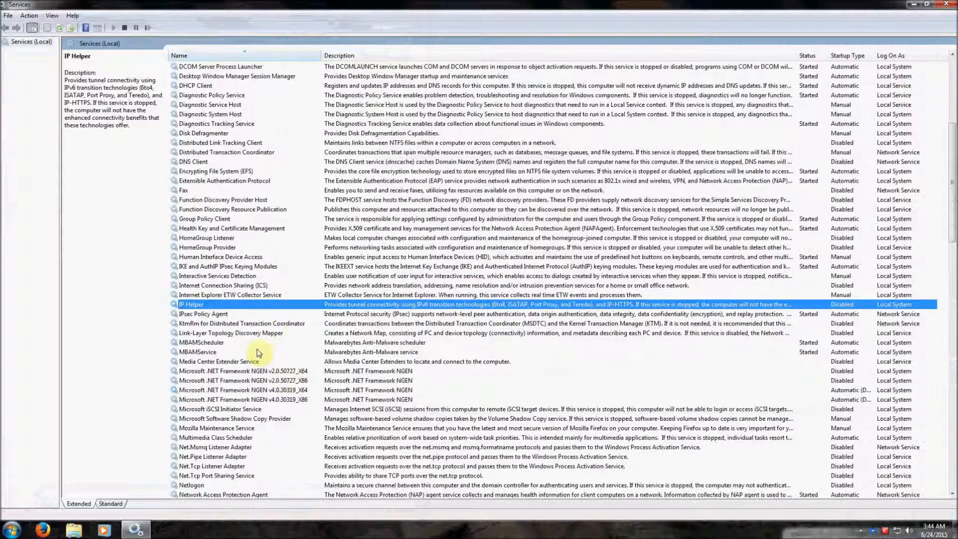
double_click(240, 314)
click(513, 212)
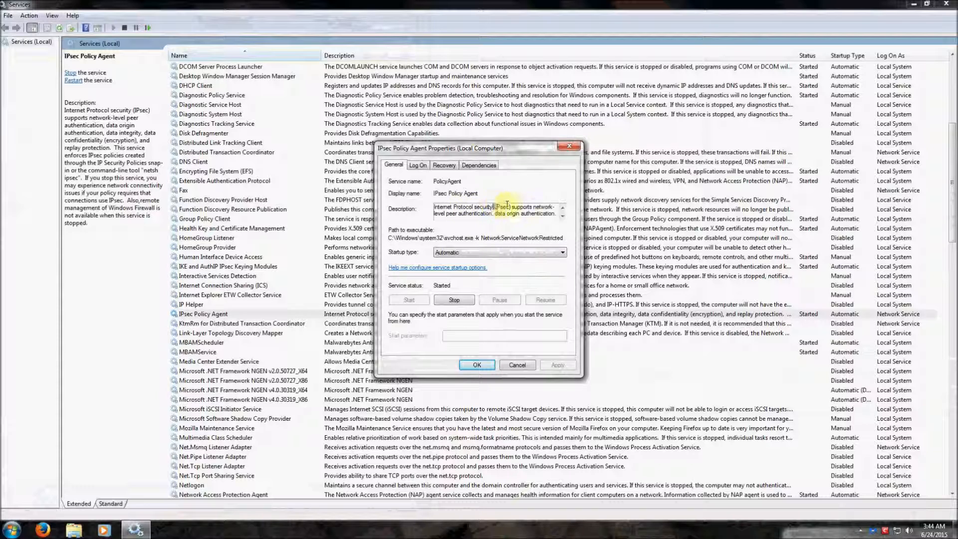
click(488, 364)
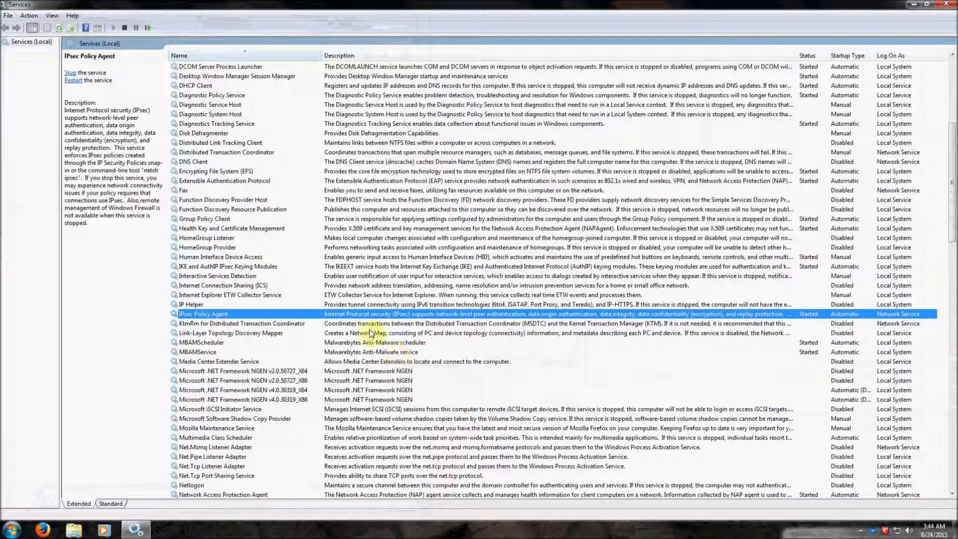
Read through the description of KtmRm for Distributed Transaction Coordinator in its service properties and close them without changes
double_click(285, 324)
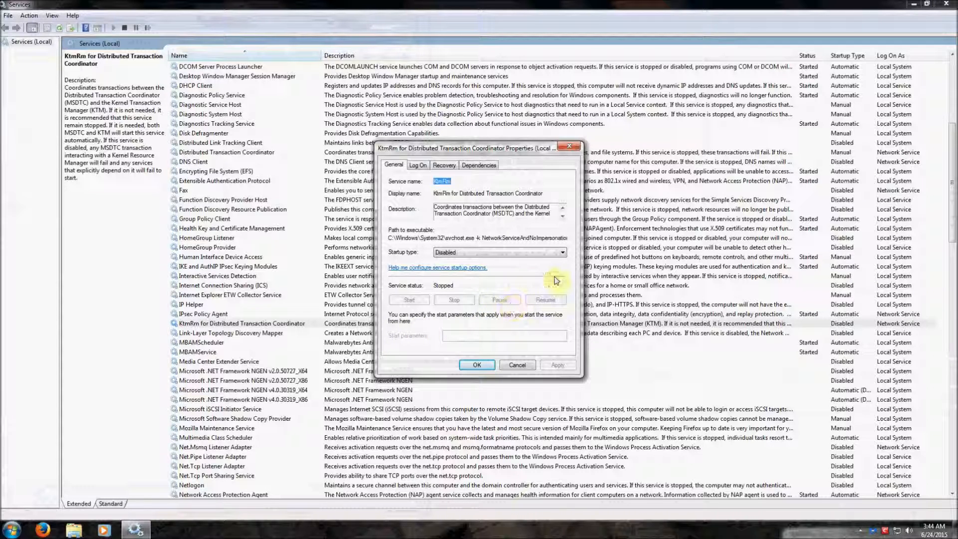
click(562, 216)
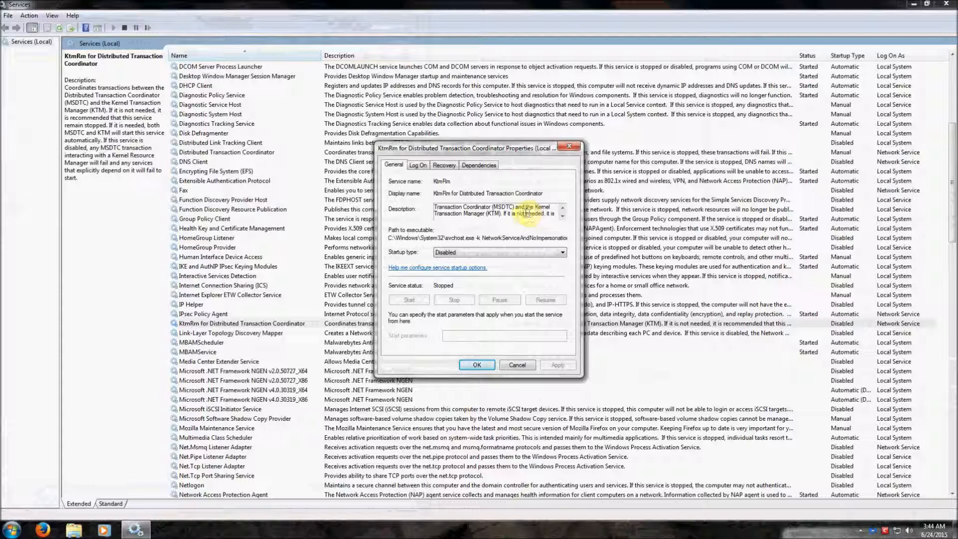
scroll(524, 210, down, 1)
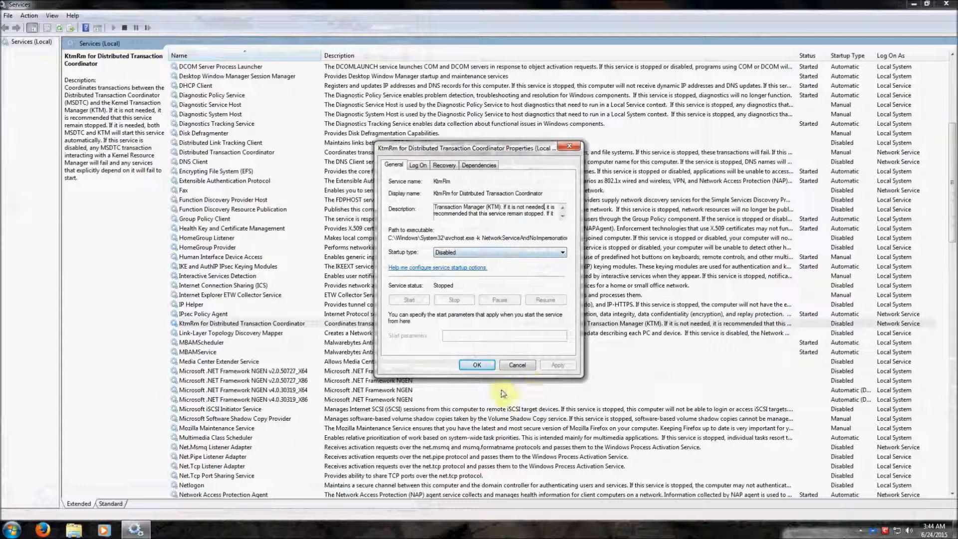
click(488, 367)
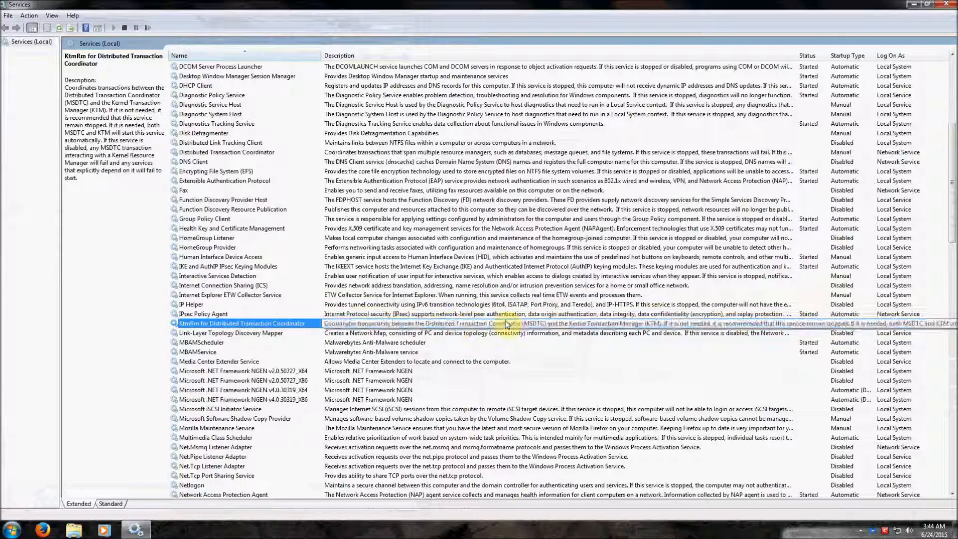
Review the Link-Layer Topology Discovery Mapper properties, highlighting the Network Map wording in the description, and close them unchanged
double_click(279, 332)
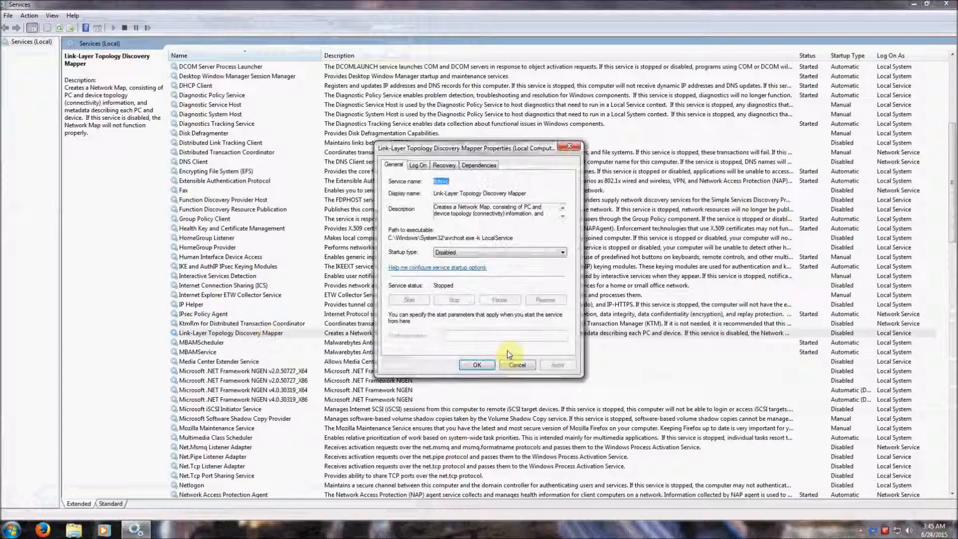
click(508, 210)
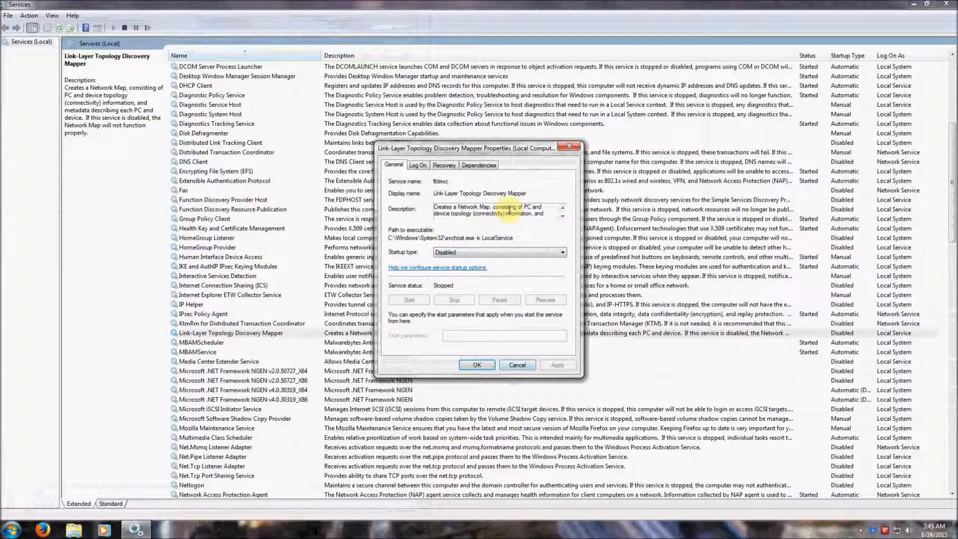
drag(458, 207, 489, 208)
click(497, 211)
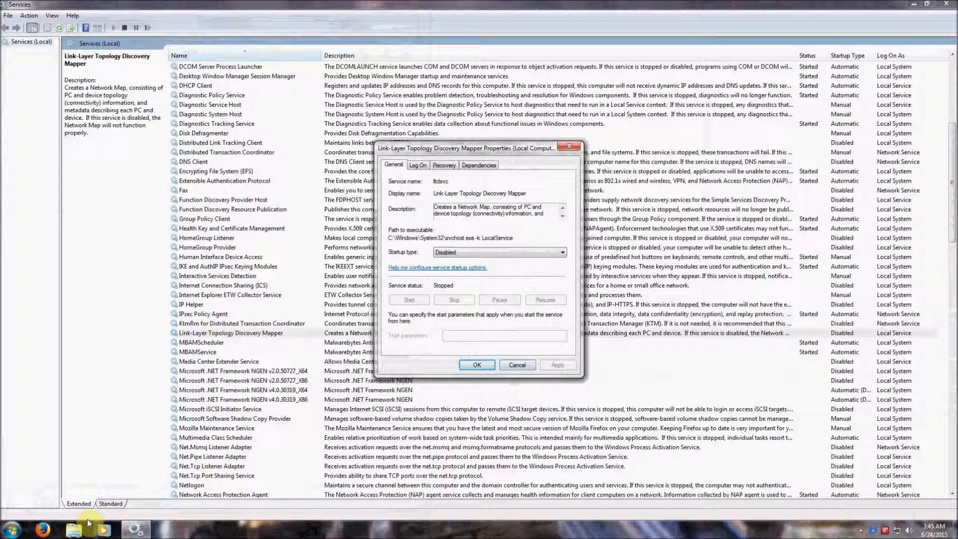
click(476, 366)
Inspect the Microsoft iSCSI Initiator Service properties, highlighting the remote iSCSI target wording in the description, and close them unchanged
scroll(324, 324, down, 4)
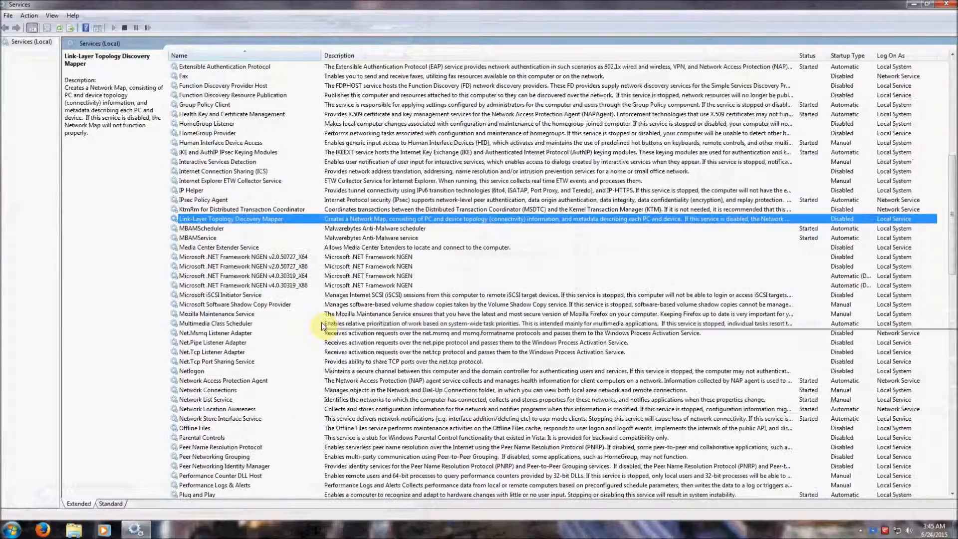
double_click(253, 295)
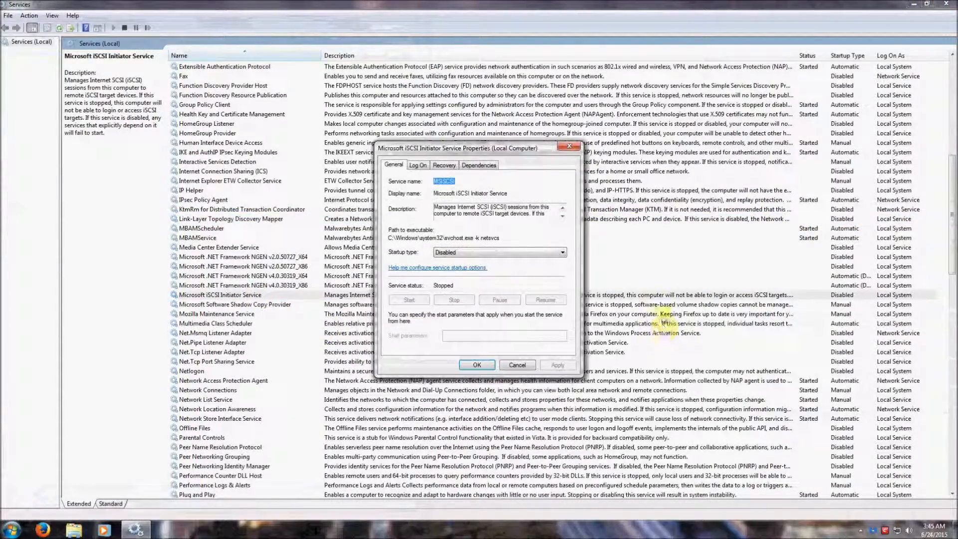
click(522, 208)
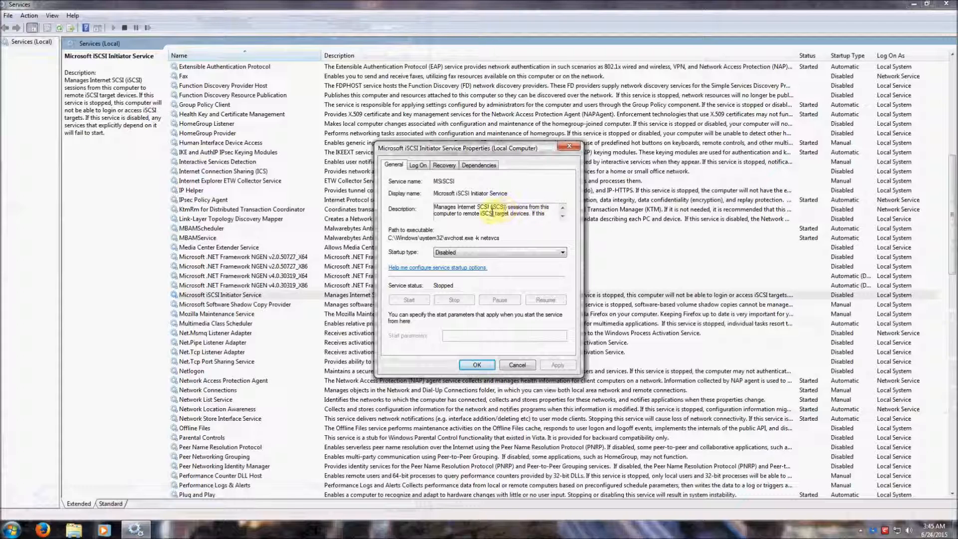
drag(471, 213, 509, 214)
click(529, 214)
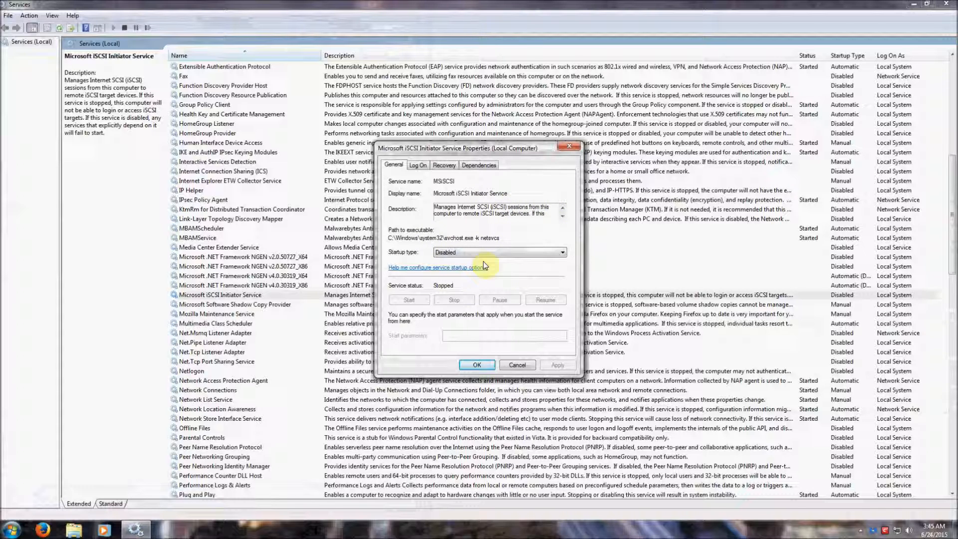
click(477, 366)
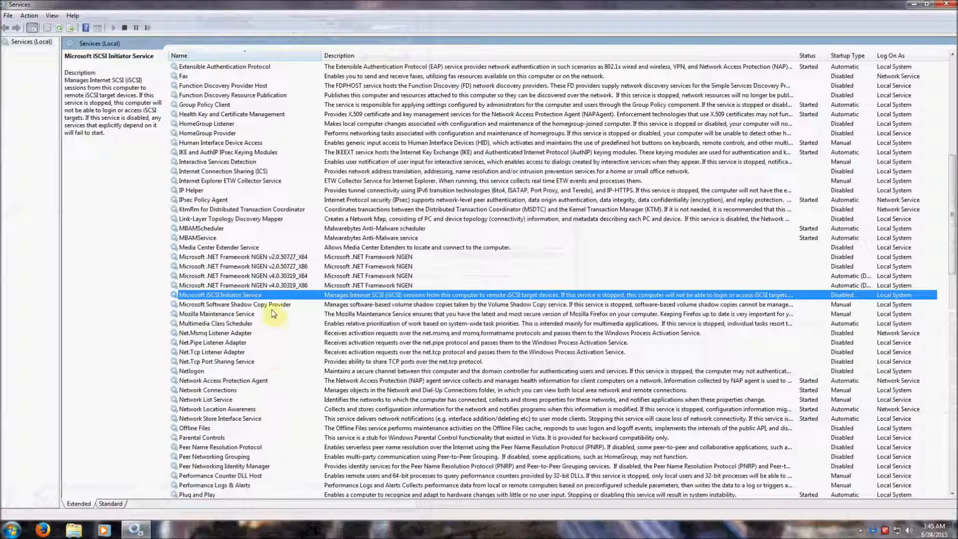
scroll(270, 337, down, 1)
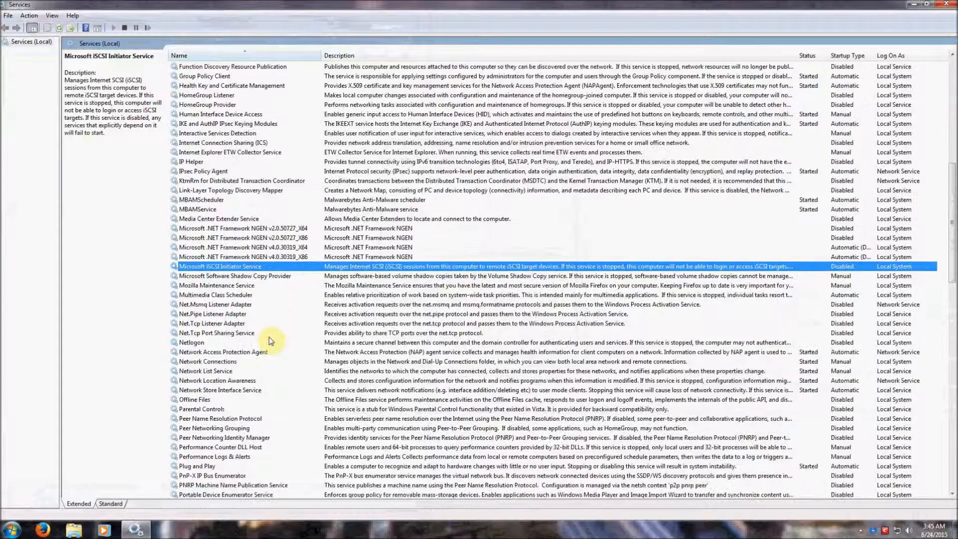
Review the Netlogon service properties, highlighting the secure channel and domain controller wording in the description, and close them
double_click(237, 342)
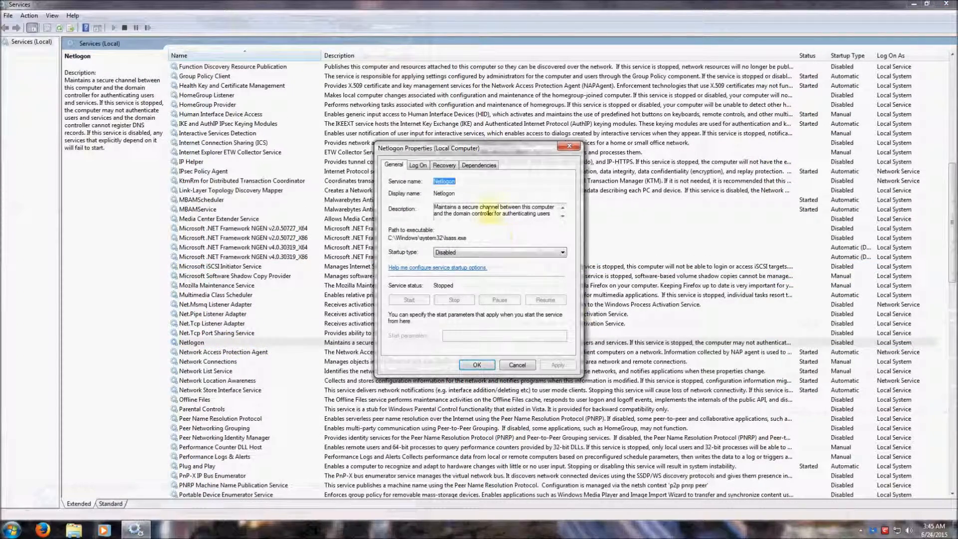
drag(433, 207, 509, 213)
click(454, 215)
click(510, 213)
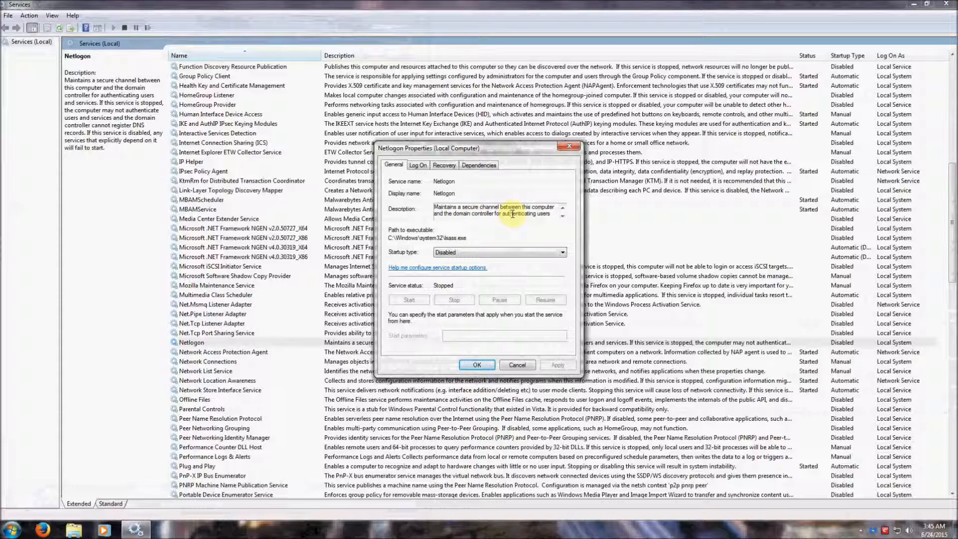
click(471, 364)
Read the description and startup type in the Network Access Protection Agent properties and close them
scroll(289, 344, down, 3)
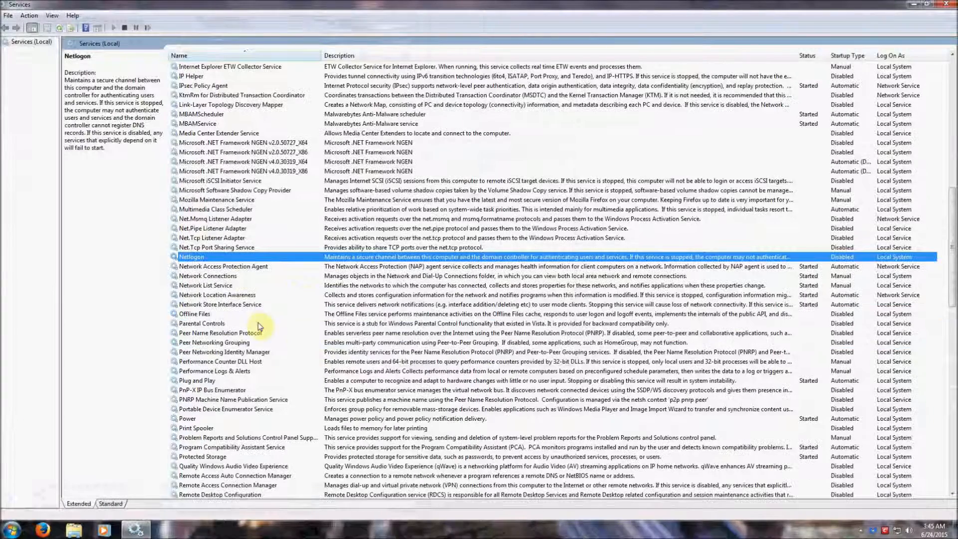
double_click(254, 267)
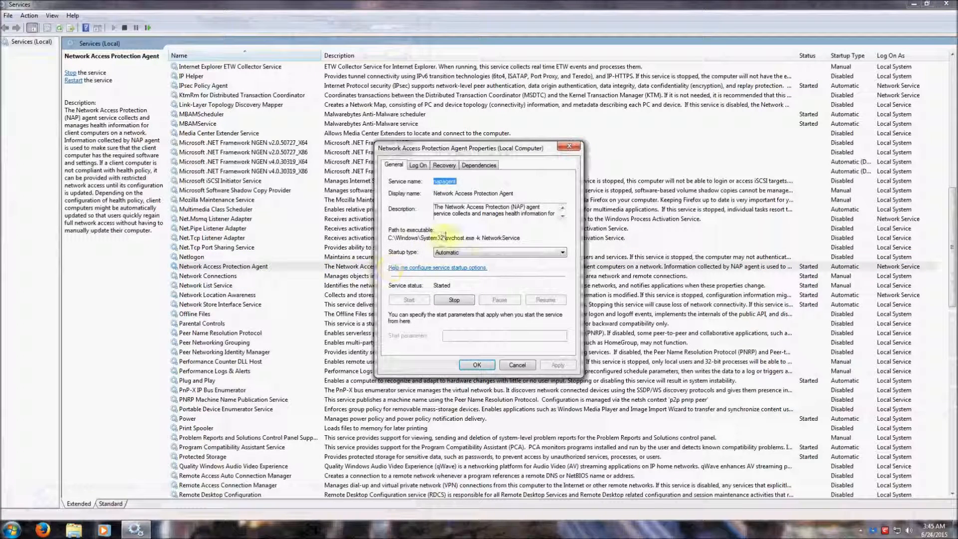
click(502, 214)
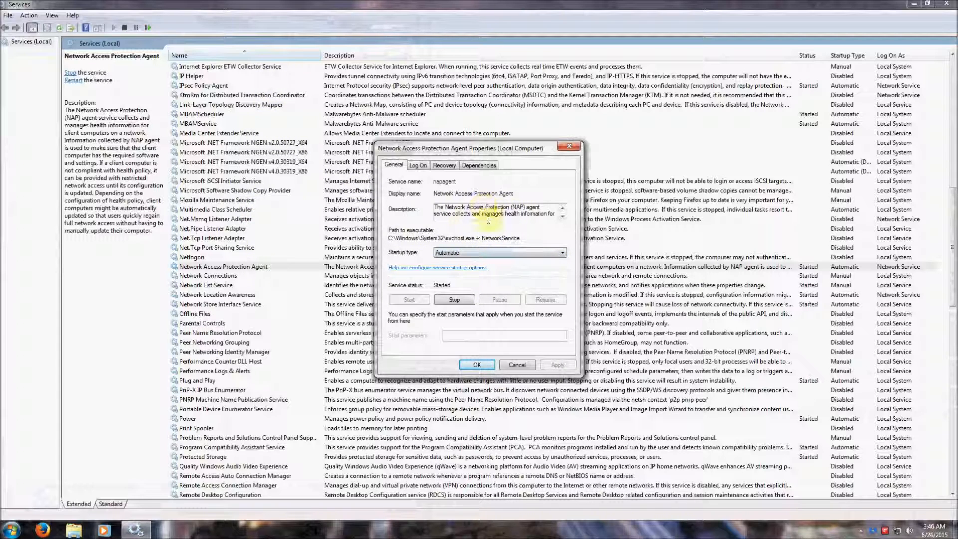
click(476, 365)
click(275, 268)
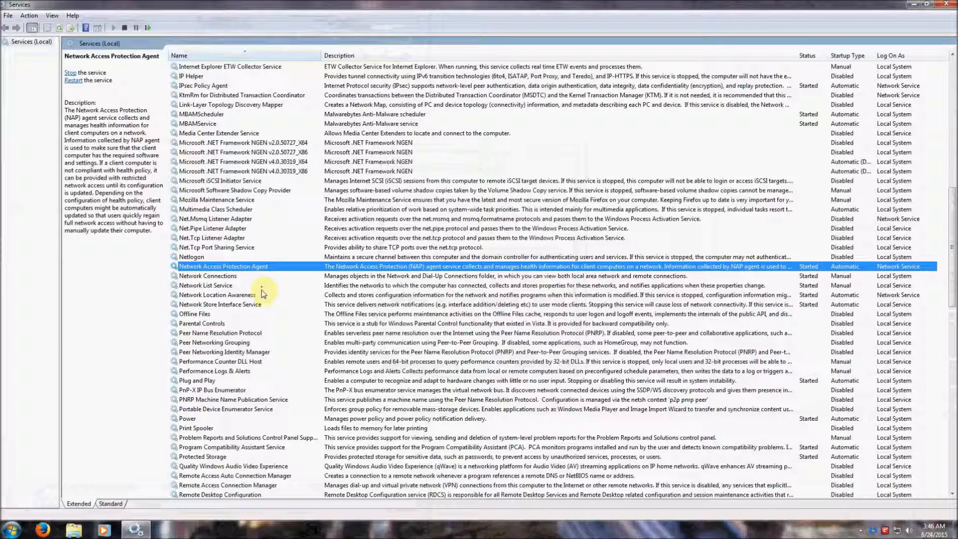
Examine the cache maintenance description and startup type in the Offline Files service properties and close the dialog
double_click(254, 313)
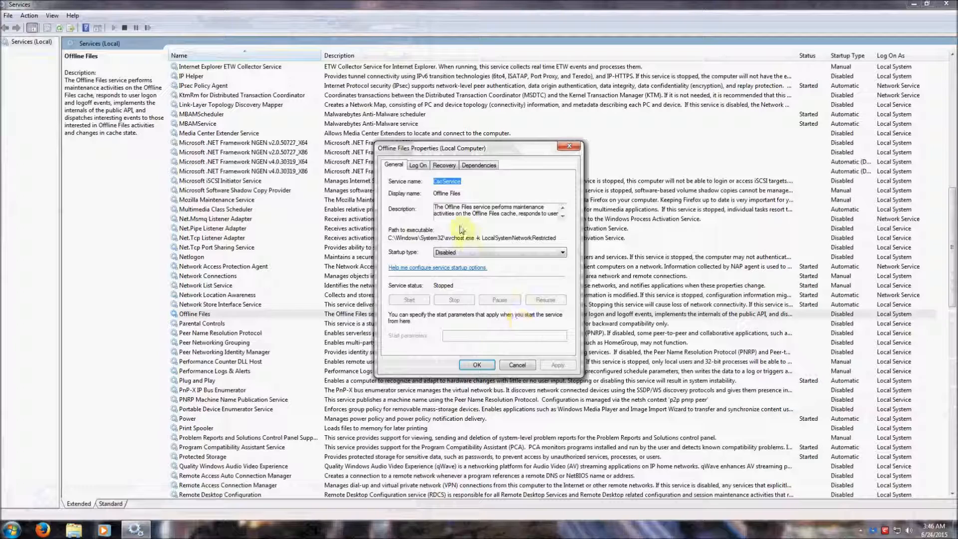
click(501, 214)
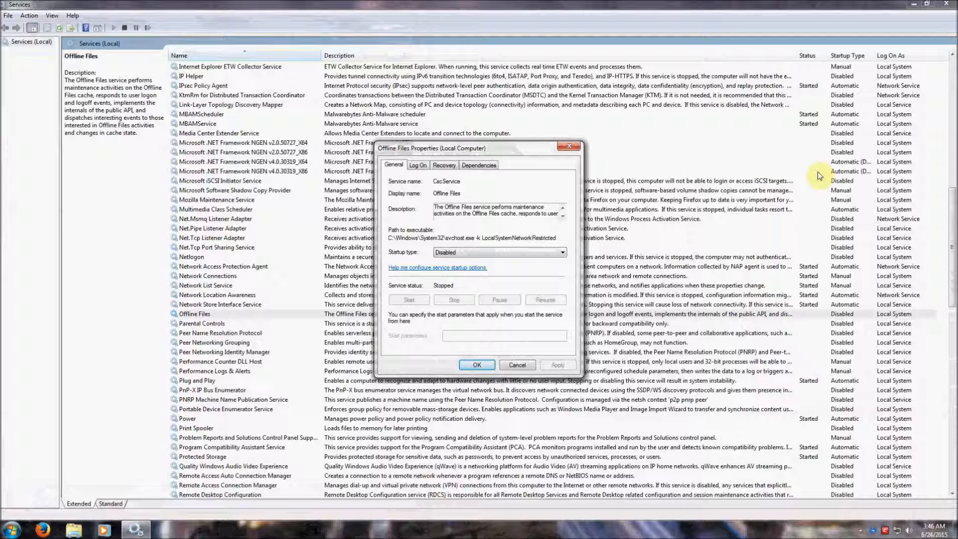
drag(488, 214, 505, 215)
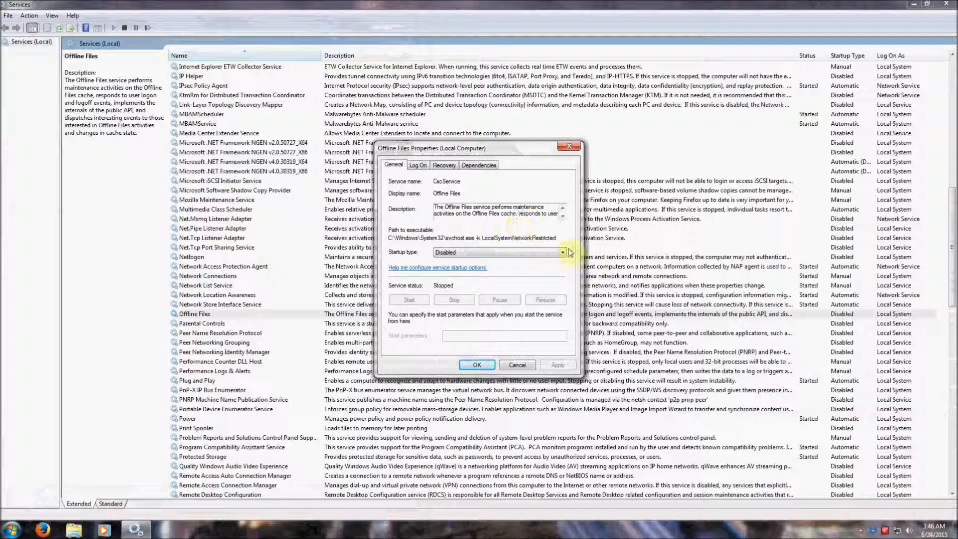
click(476, 364)
Inspect the Parental Controls service properties, highlighting "Parental Control" in the description, and close them
double_click(272, 323)
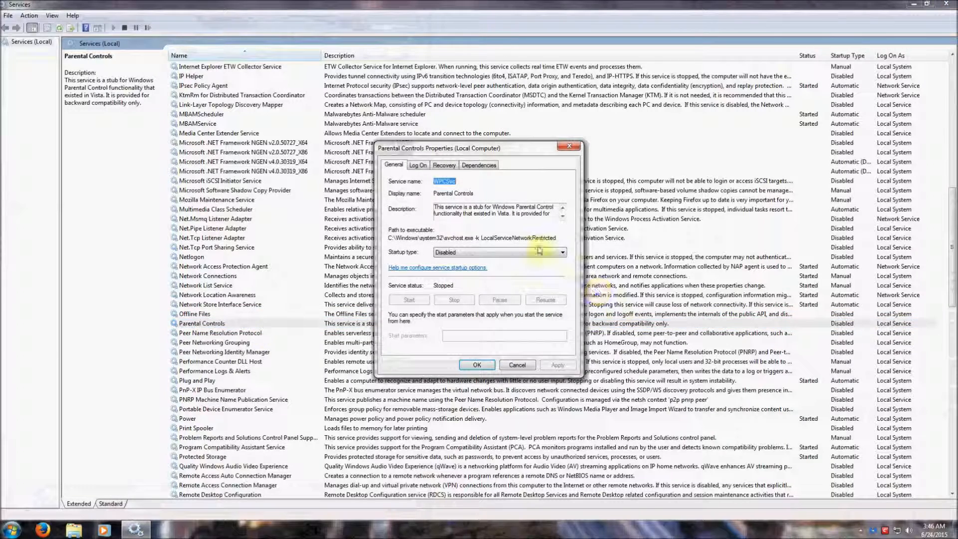
drag(517, 206, 558, 207)
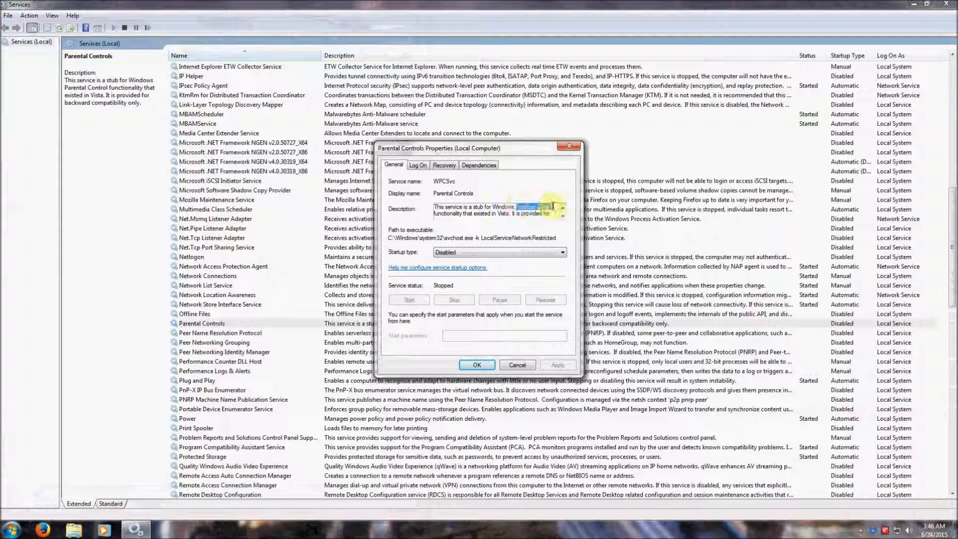
click(554, 207)
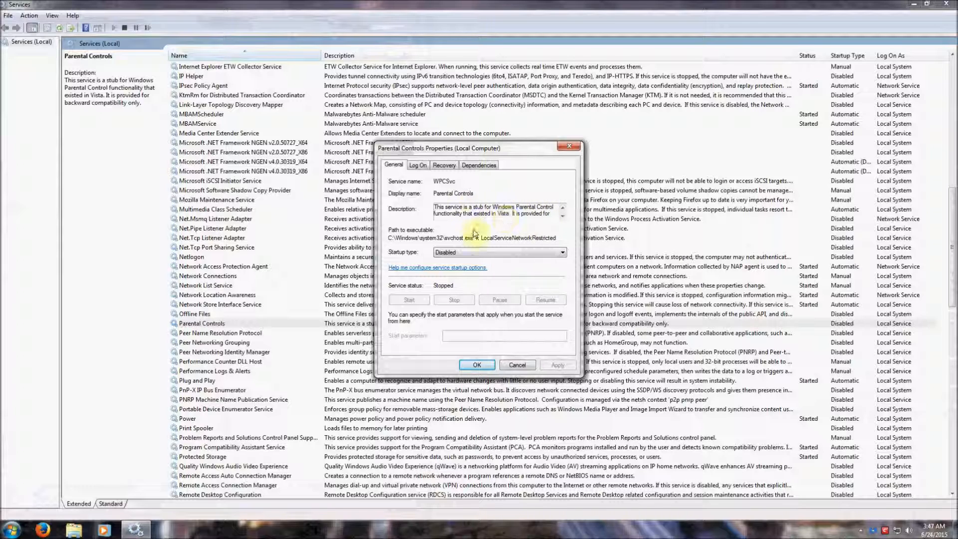
click(480, 365)
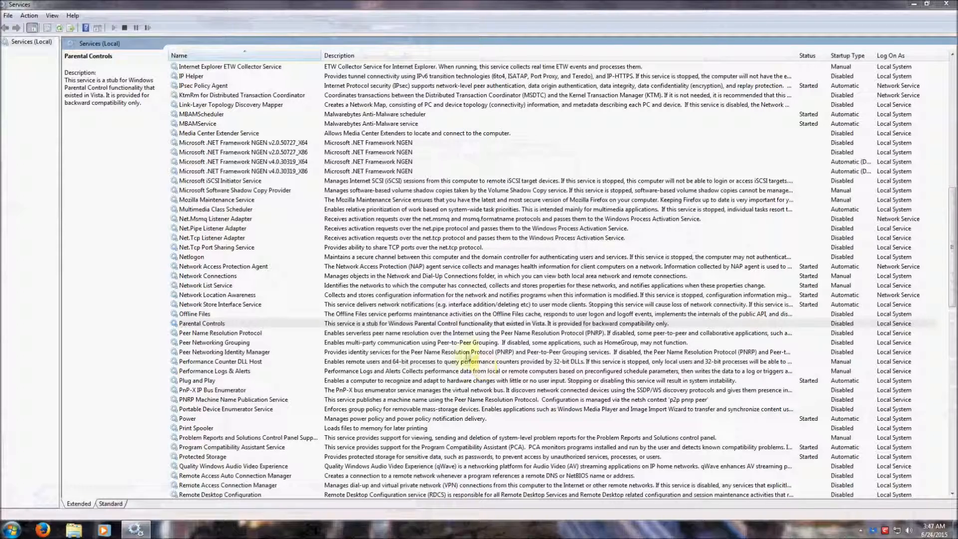
Review the Peer Name Resolution Protocol properties, highlighting the protocol name, and view the Peer Networking Grouping and Peer Networking Identity Manager descriptions
double_click(243, 333)
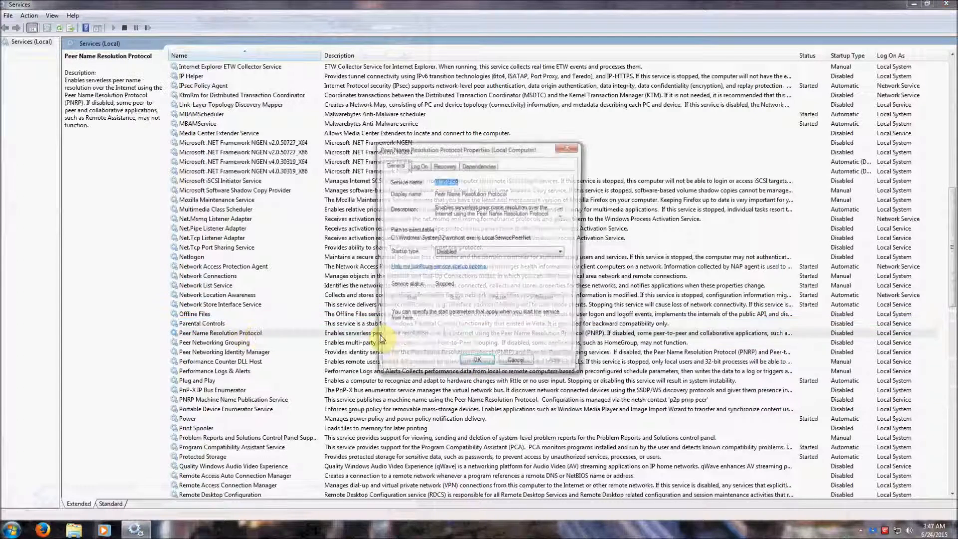
click(493, 206)
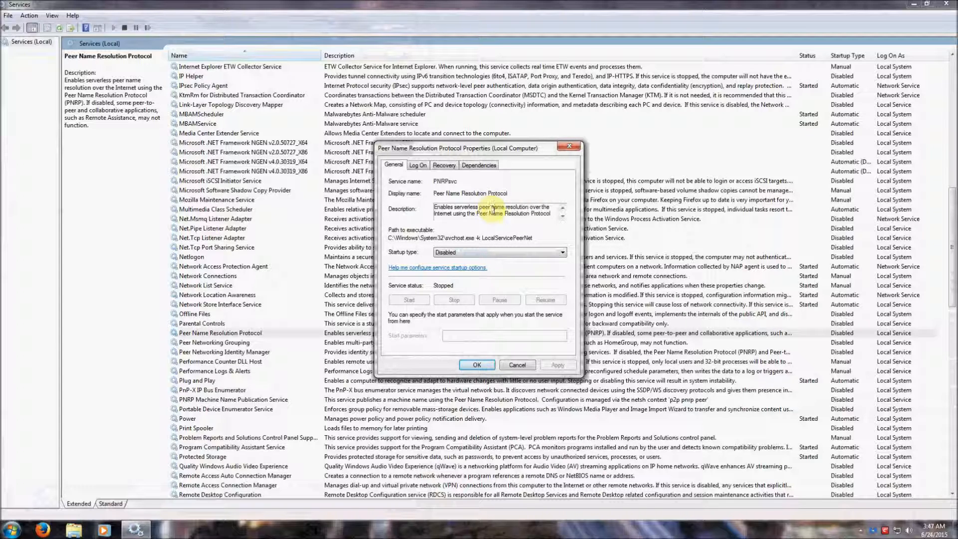
drag(476, 213, 553, 215)
click(551, 218)
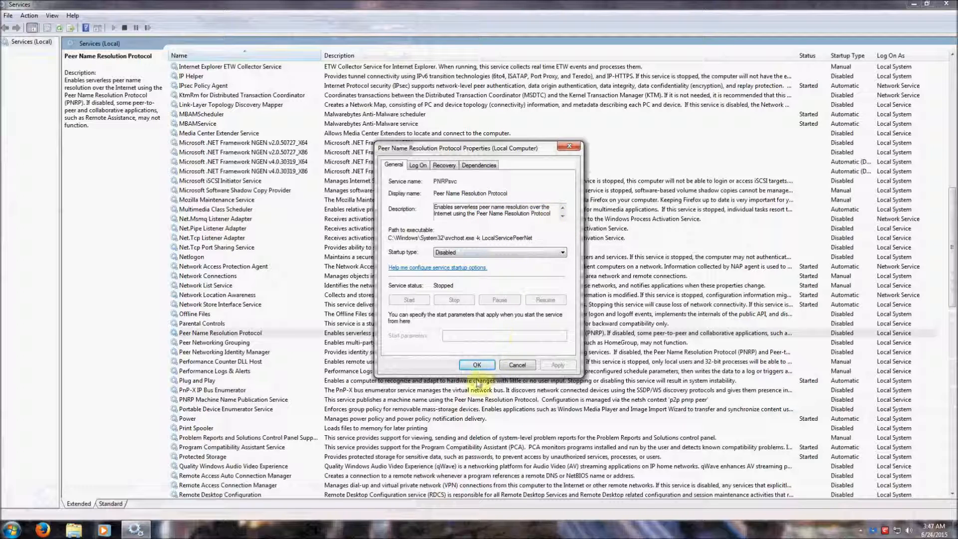
click(476, 366)
click(249, 343)
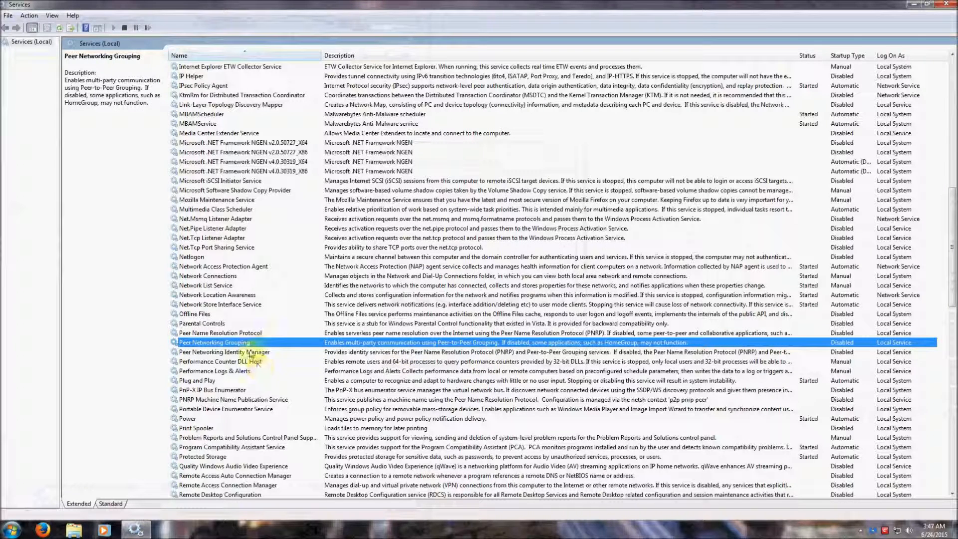
click(253, 353)
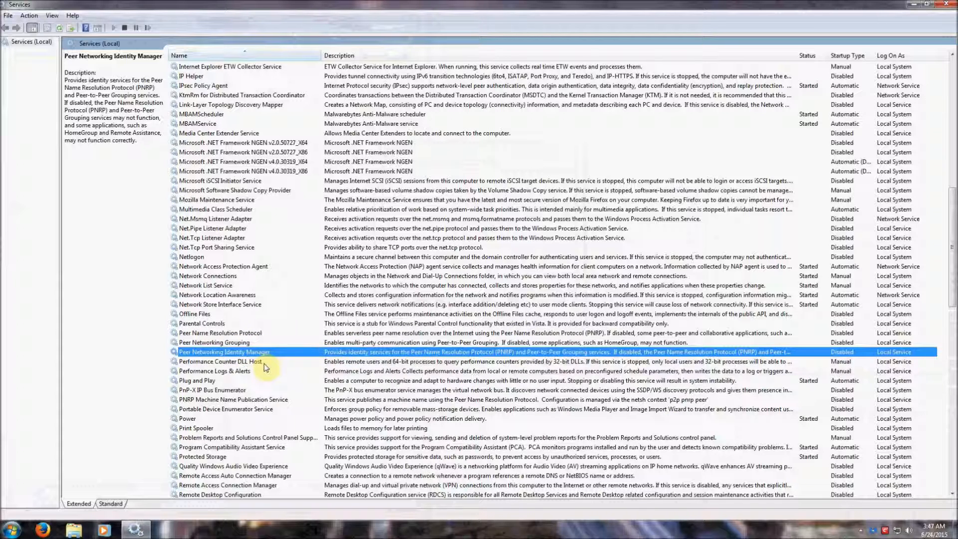
Read the virtual network bus description in the PnP-X IP Bus Enumerator properties and close them
click(234, 390)
double_click(246, 394)
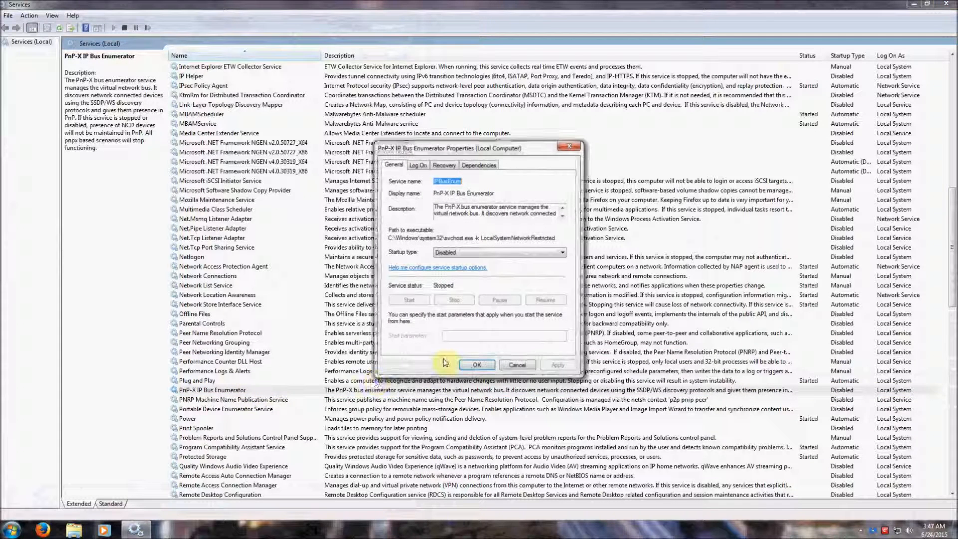
click(486, 211)
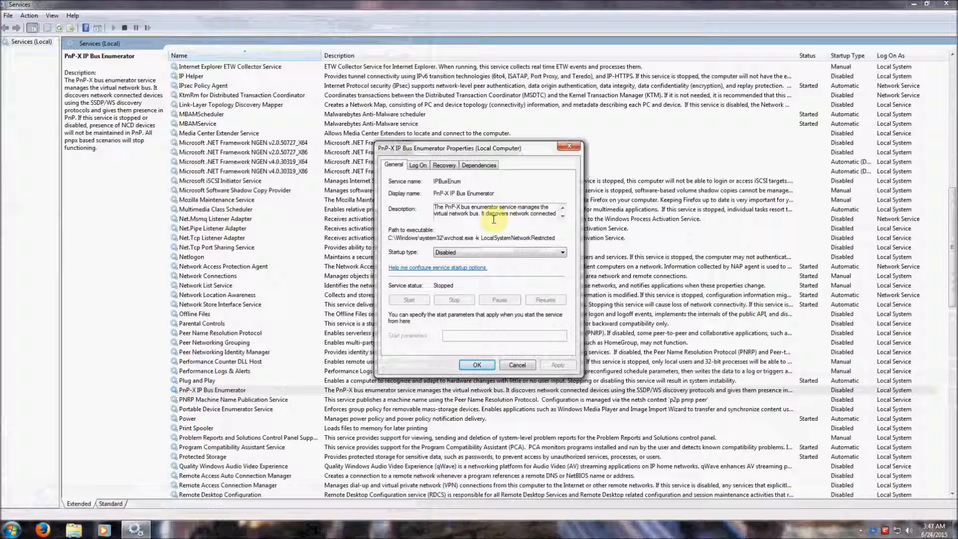
click(473, 366)
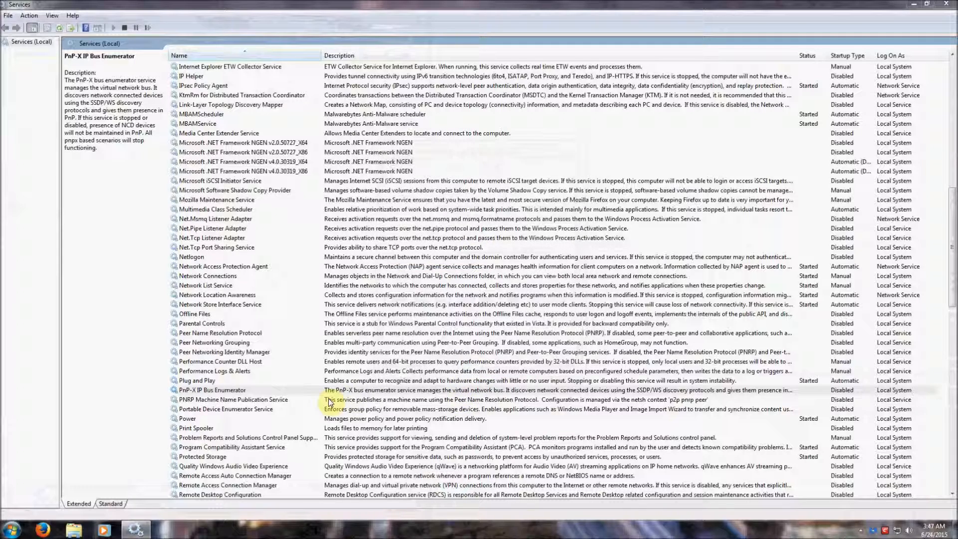
Check the description and startup type in the PNRP Machine Name Publication Service properties and close them
click(274, 400)
double_click(274, 401)
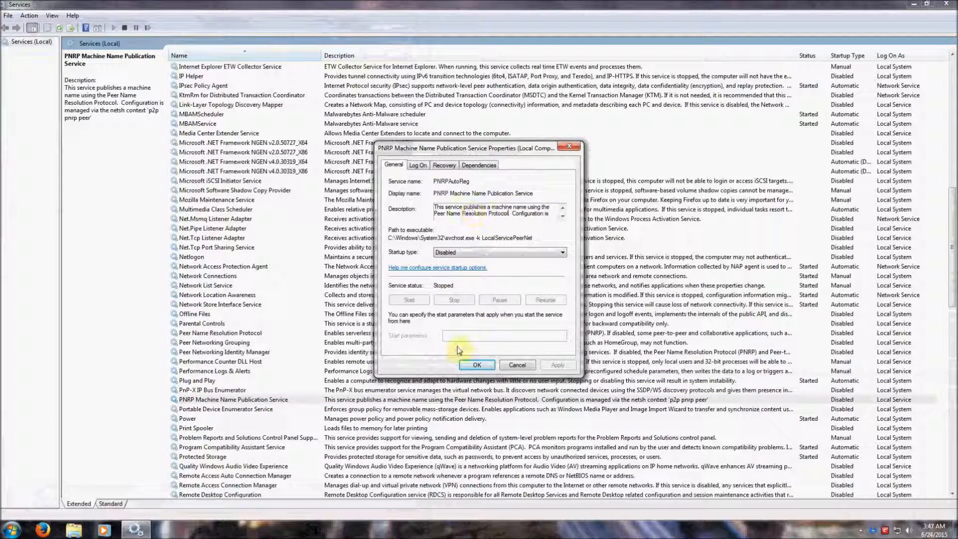
click(481, 363)
Read the removable mass-storage description in the Portable Device Enumerator Service properties and close them
double_click(268, 410)
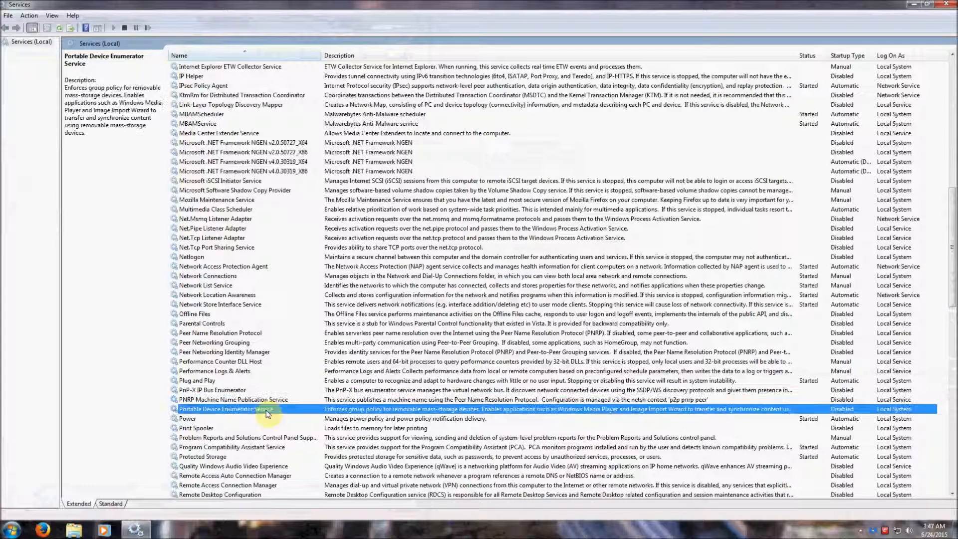
click(524, 210)
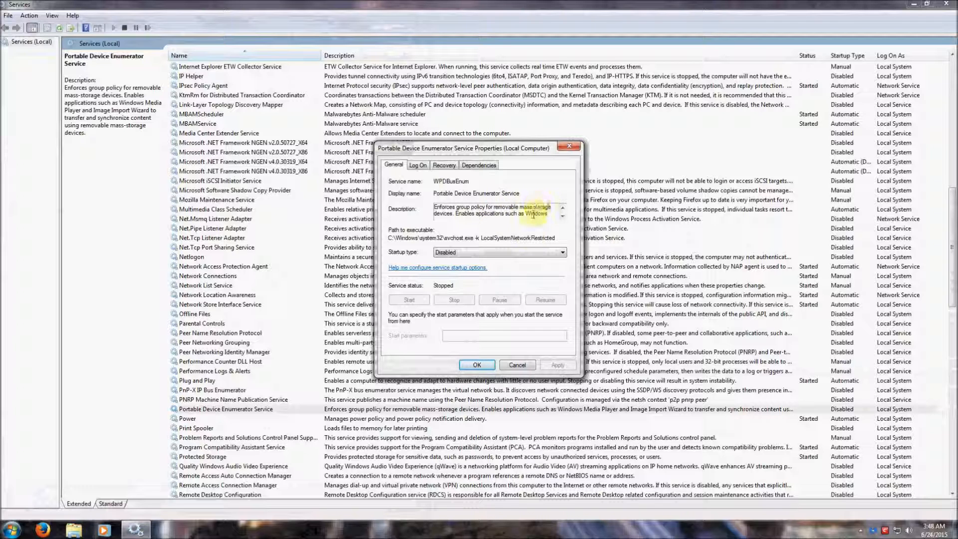
click(488, 365)
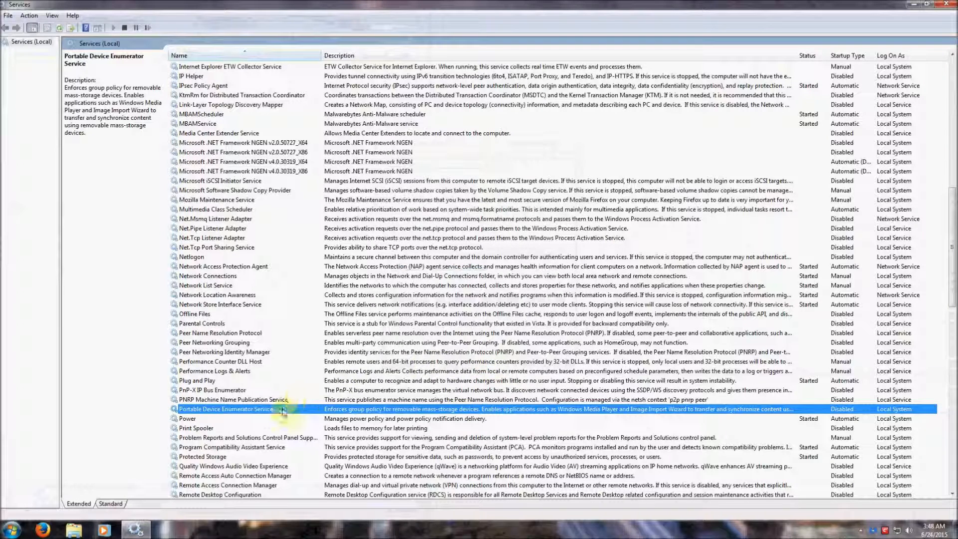
Review the description and startup type in the Print Spooler service properties and close them
click(274, 429)
double_click(273, 428)
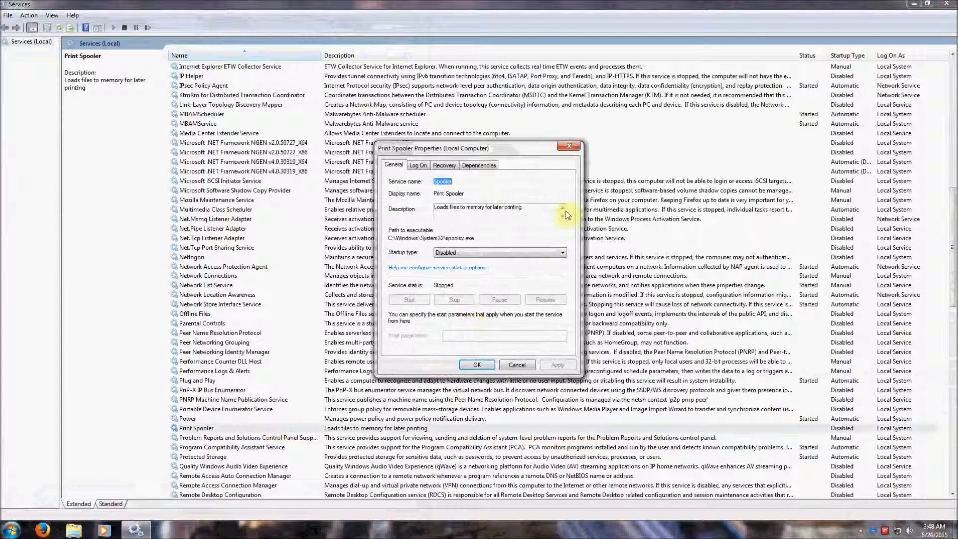
click(471, 207)
click(499, 253)
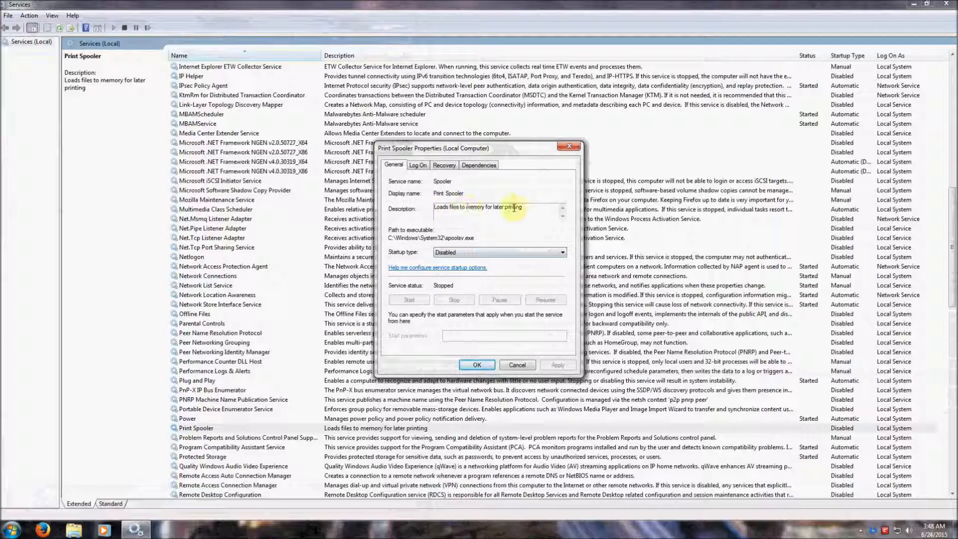
click(476, 365)
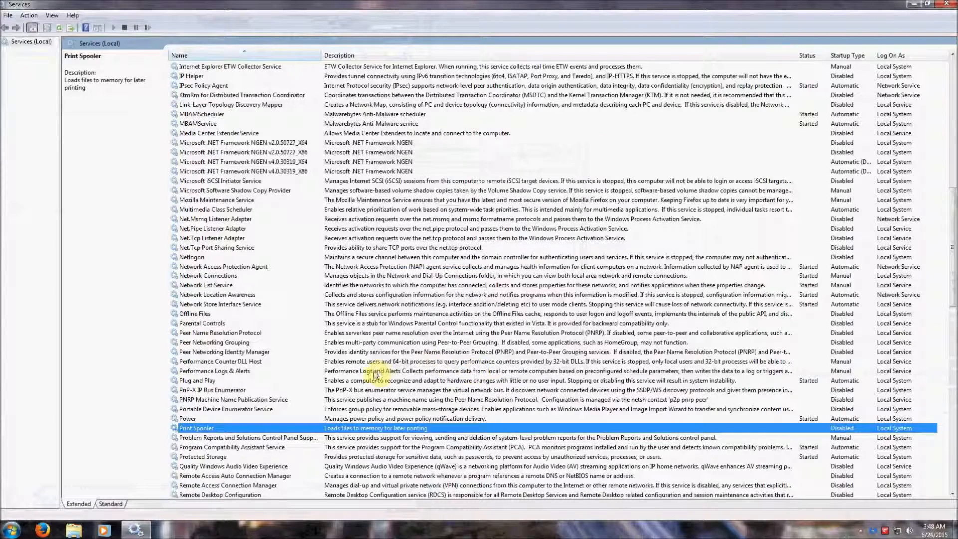
Examine the sensitive-data storage description and startup type in the Protected Storage service properties and close them
scroll(370, 375, down, 5)
scroll(370, 375, down, 3)
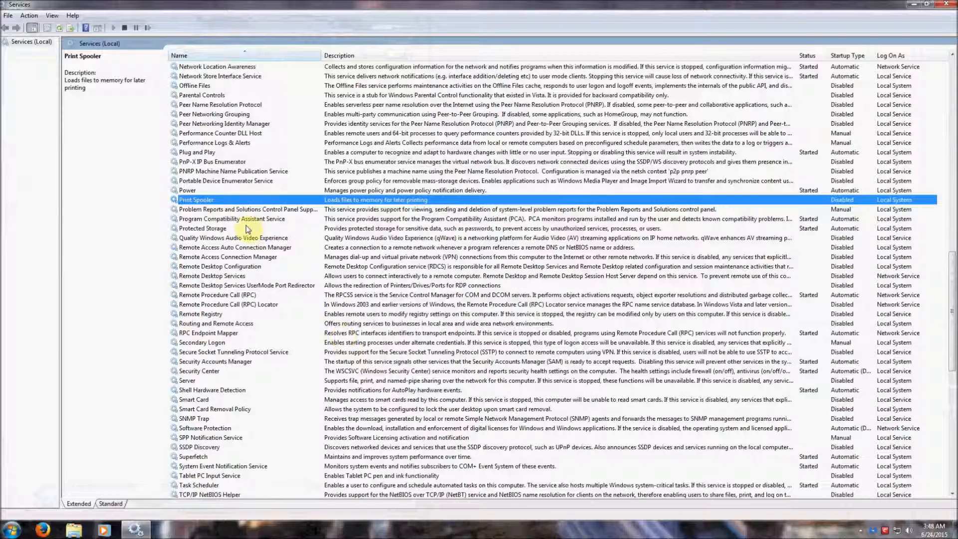
click(245, 229)
double_click(246, 230)
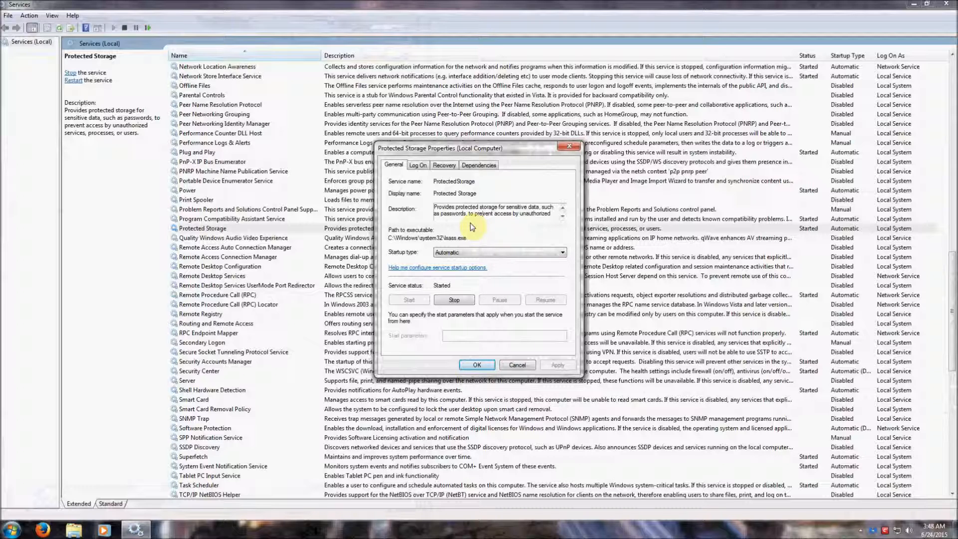
click(433, 252)
click(475, 365)
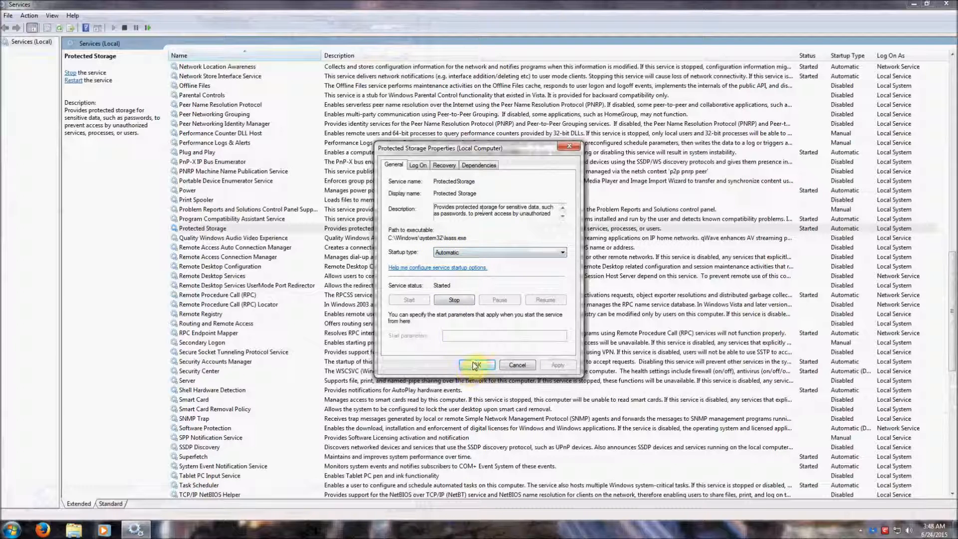
Read through the Quality Windows Audio Video Experience description and startup type in its service properties and close them
double_click(262, 238)
click(513, 210)
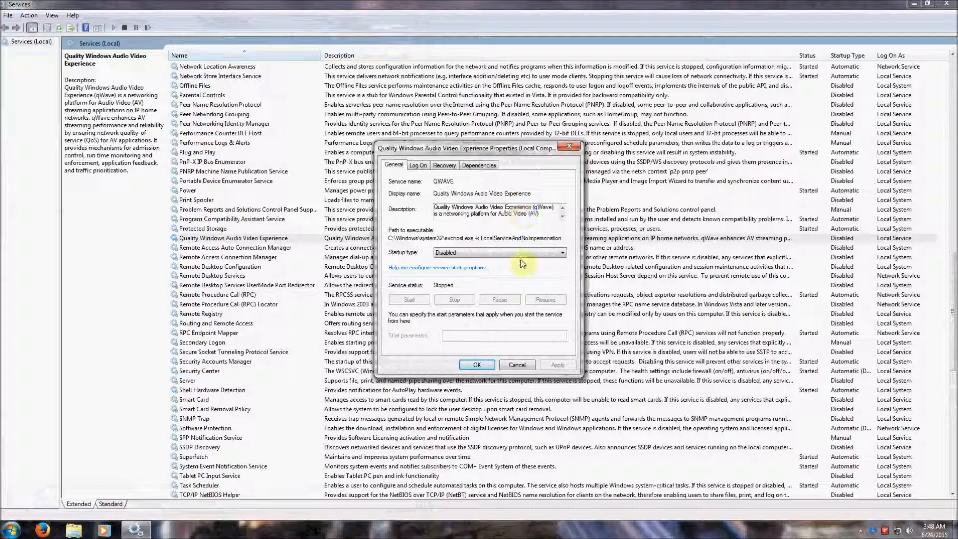
click(482, 369)
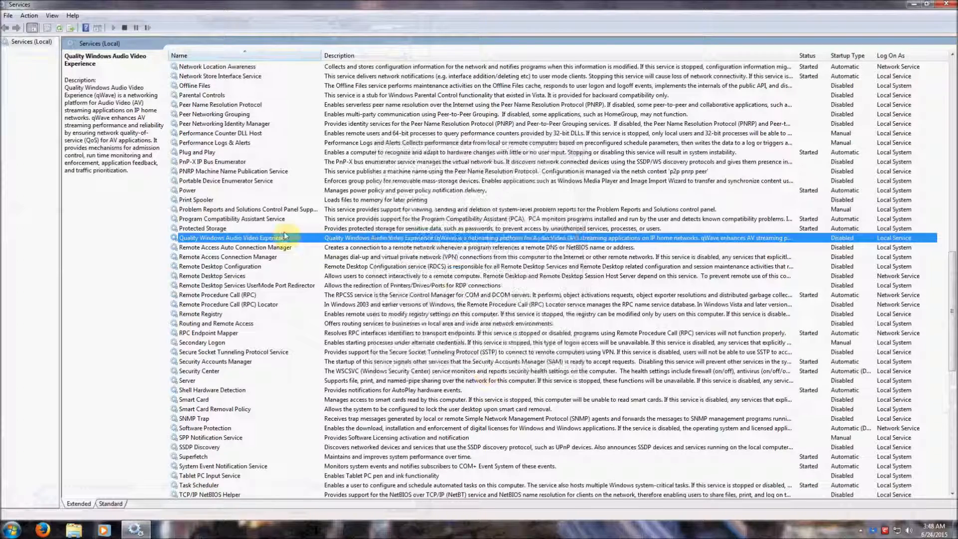
Read the remote network connection description and startup type in the Remote Access Auto Connection Manager service properties and close them
click(258, 247)
double_click(235, 248)
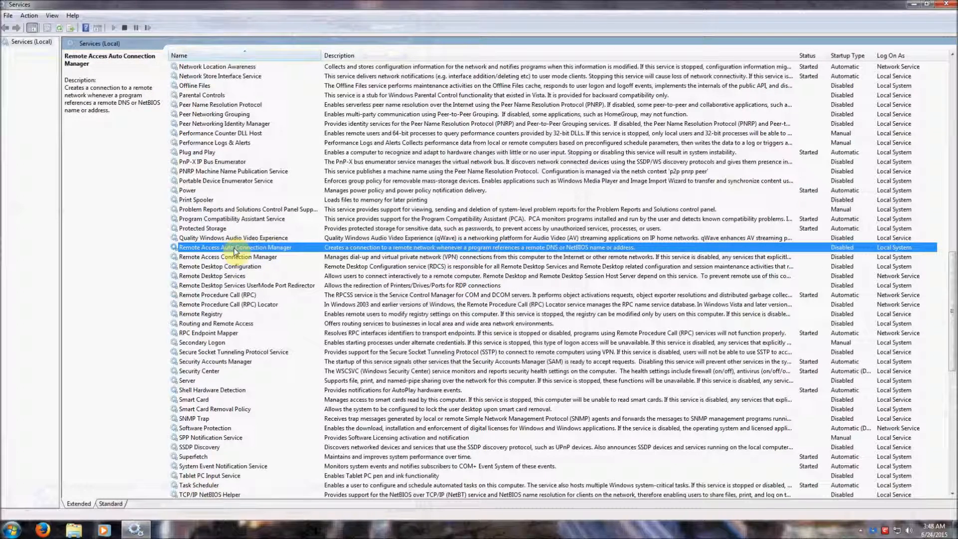
click(498, 215)
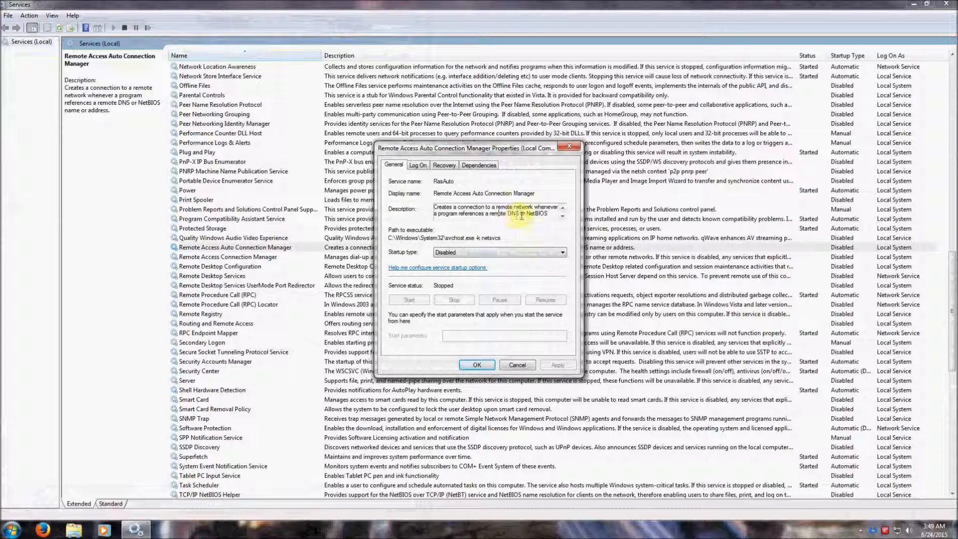
double_click(514, 214)
drag(527, 213, 548, 214)
click(548, 213)
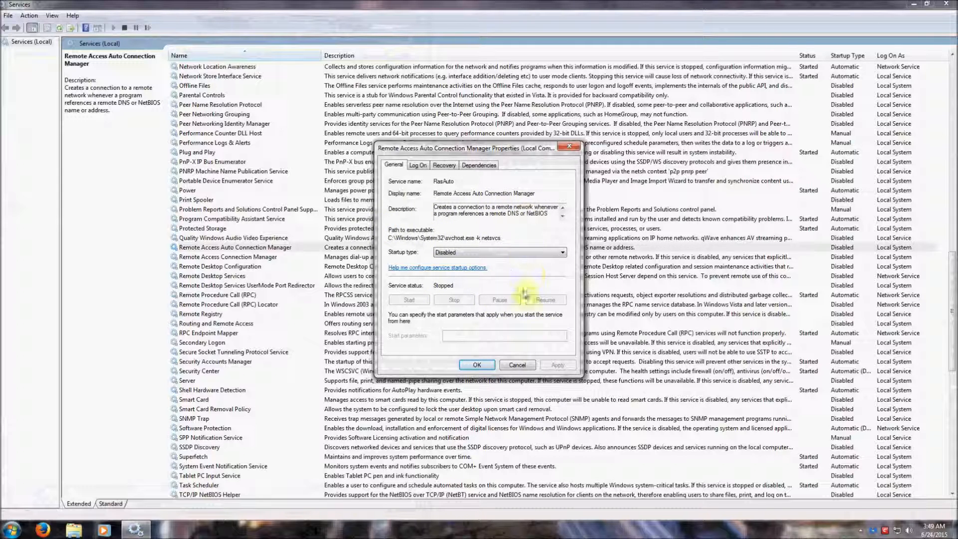
click(479, 365)
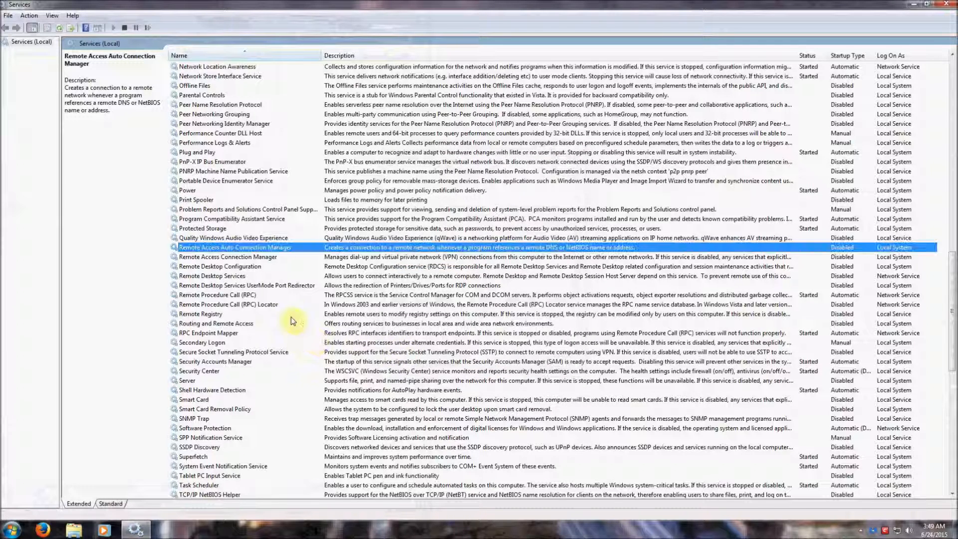
Examine the dial-up and VPN description and startup type in the Remote Access Connection Manager service properties and close them
double_click(257, 257)
click(459, 210)
drag(484, 206, 536, 206)
click(537, 206)
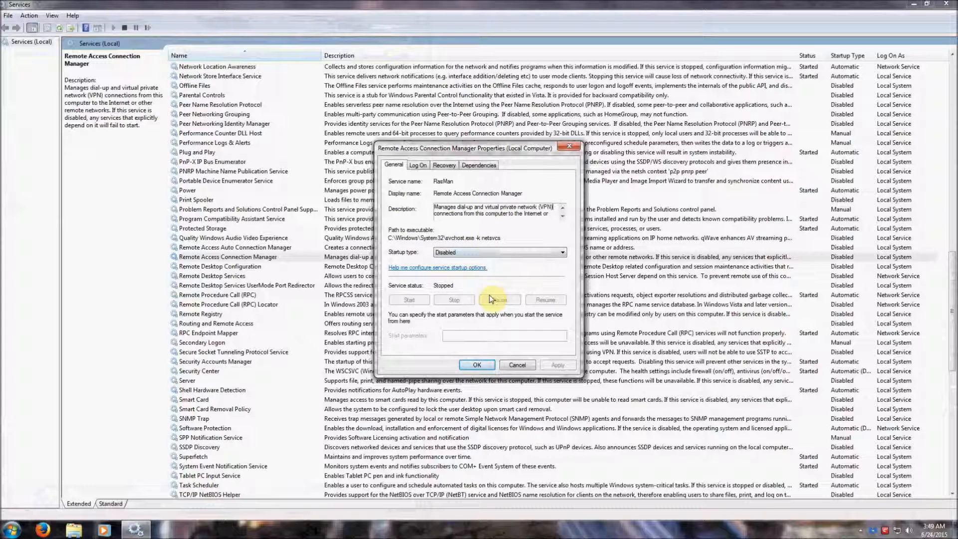
click(476, 365)
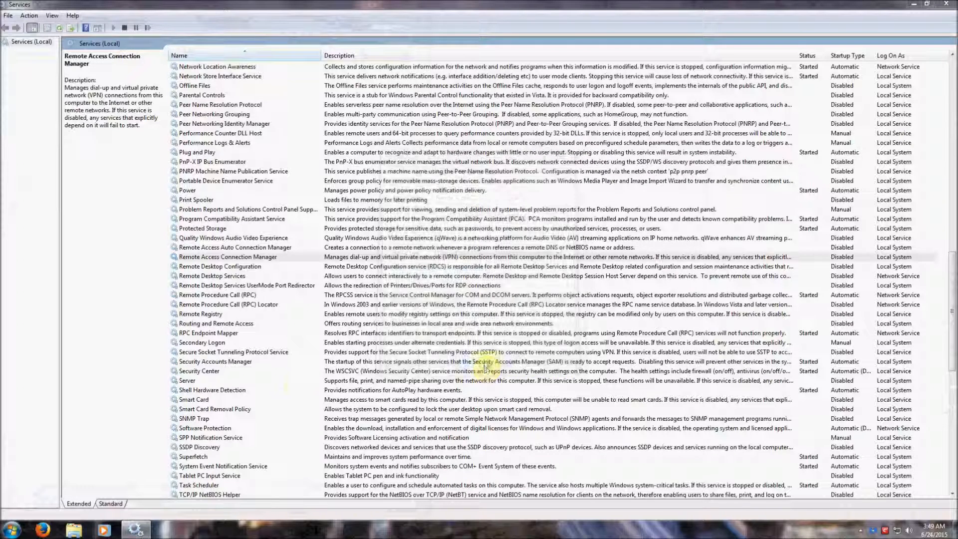
Review the descriptions and startup types in the Remote Desktop Configuration and Remote Desktop Services properties, closing each one
click(248, 268)
double_click(248, 269)
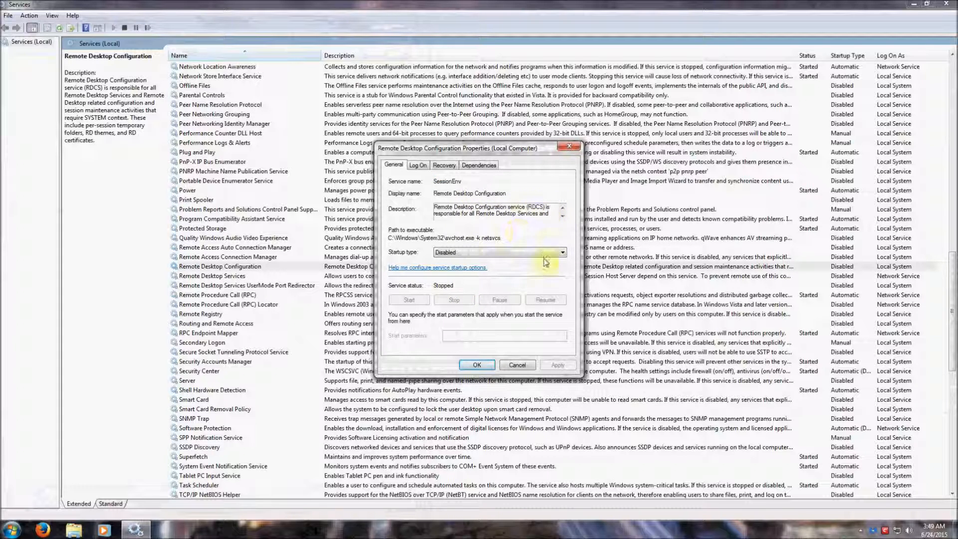
click(478, 364)
double_click(252, 275)
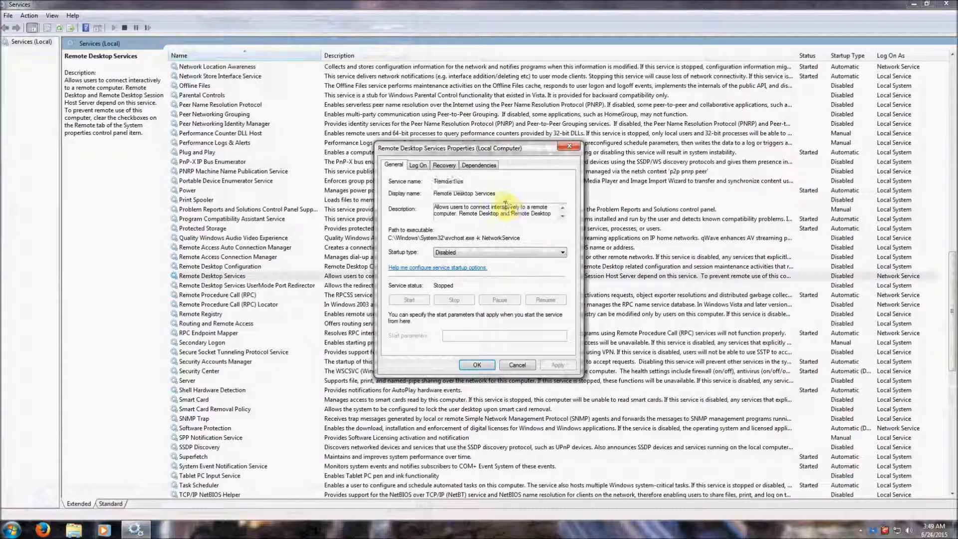
click(461, 181)
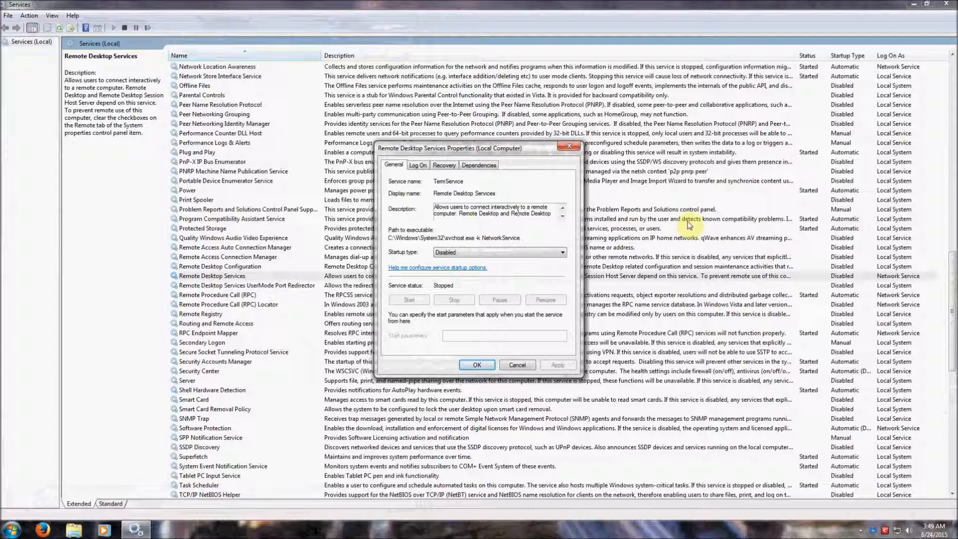
click(476, 365)
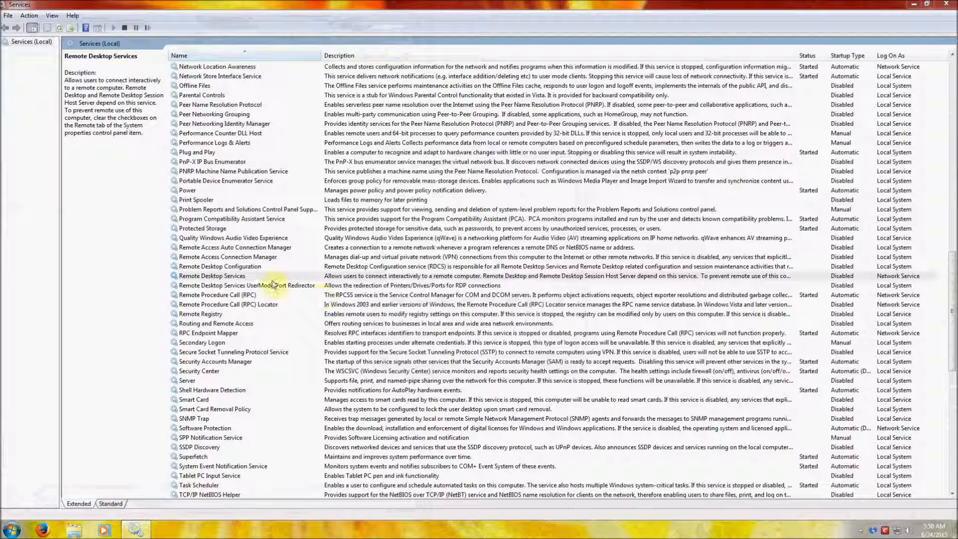
Read the printer, drive and port redirection description in the Remote Desktop Services UserMode Port Redirector properties and close them
double_click(272, 285)
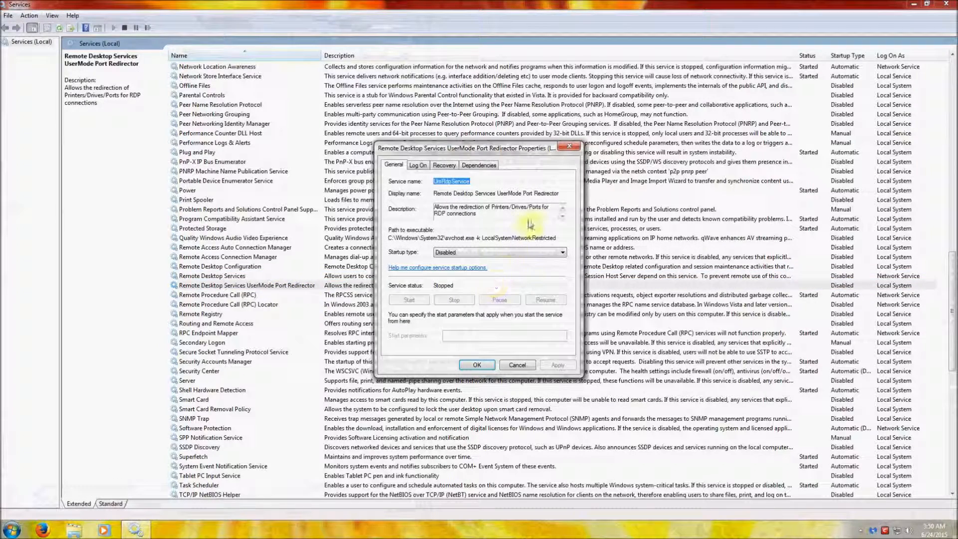
drag(492, 206, 545, 209)
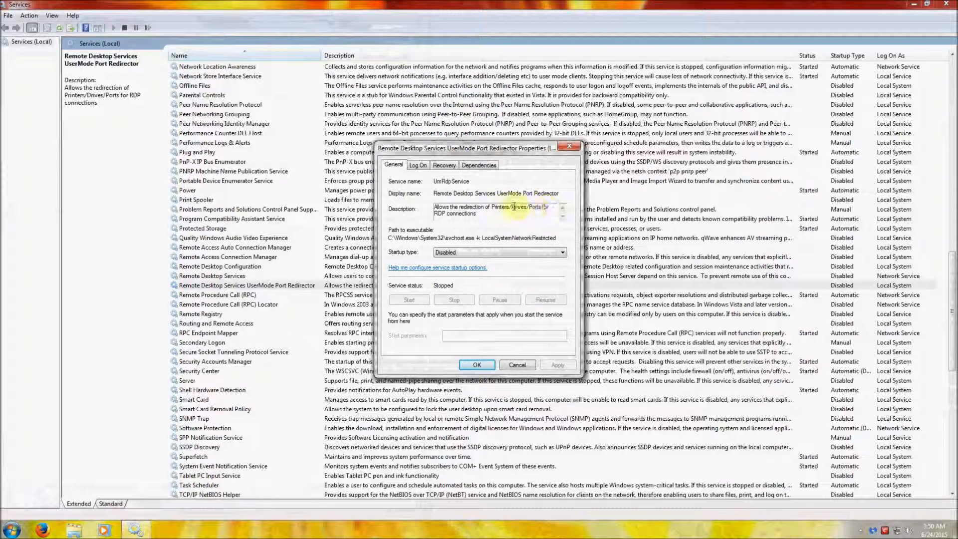
click(543, 215)
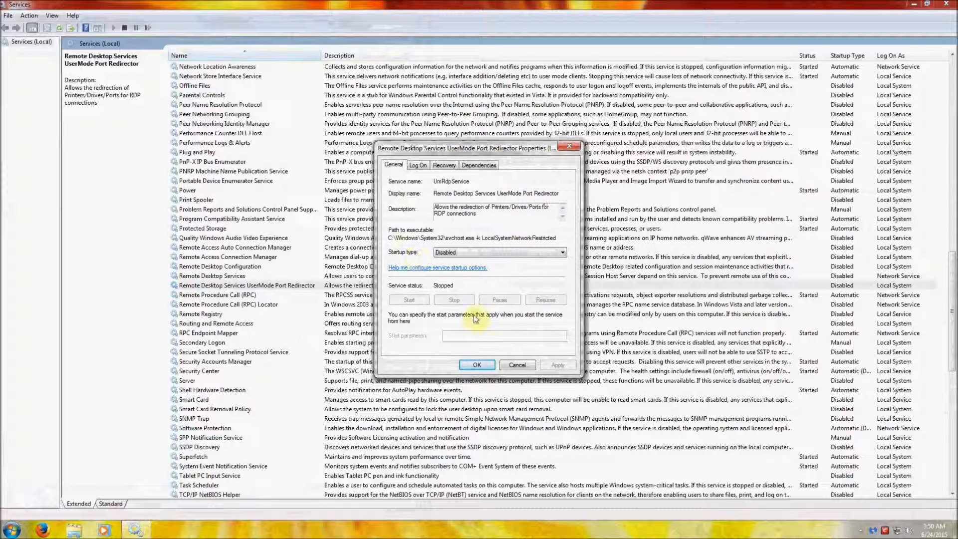
click(476, 364)
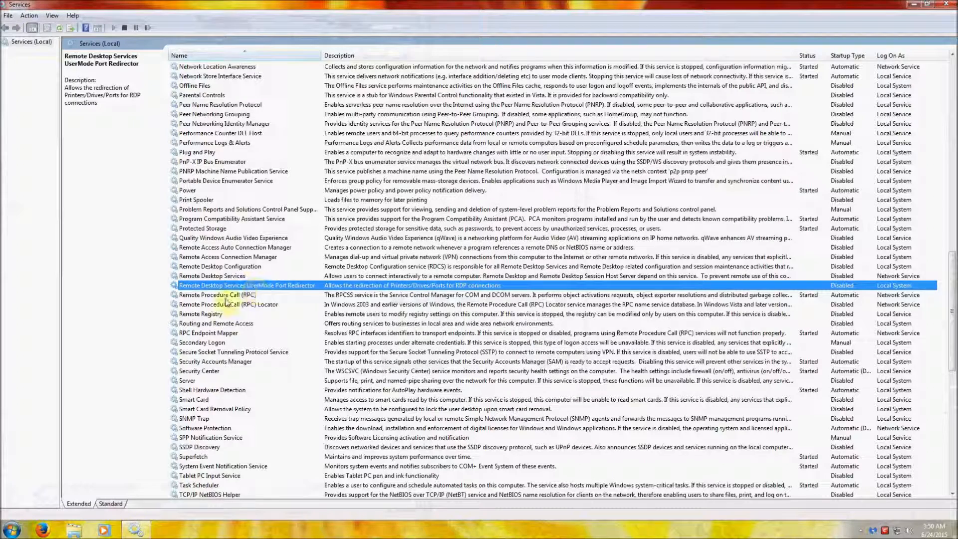
Check the descriptions and startup types in the Remote Registry and Secure Socket Tunneling Protocol Service properties, closing each one
double_click(219, 314)
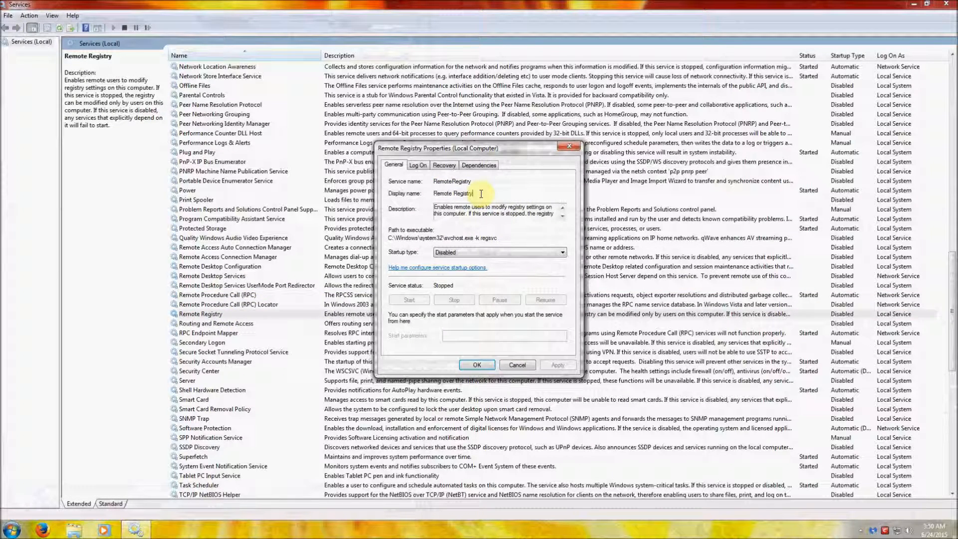
click(463, 194)
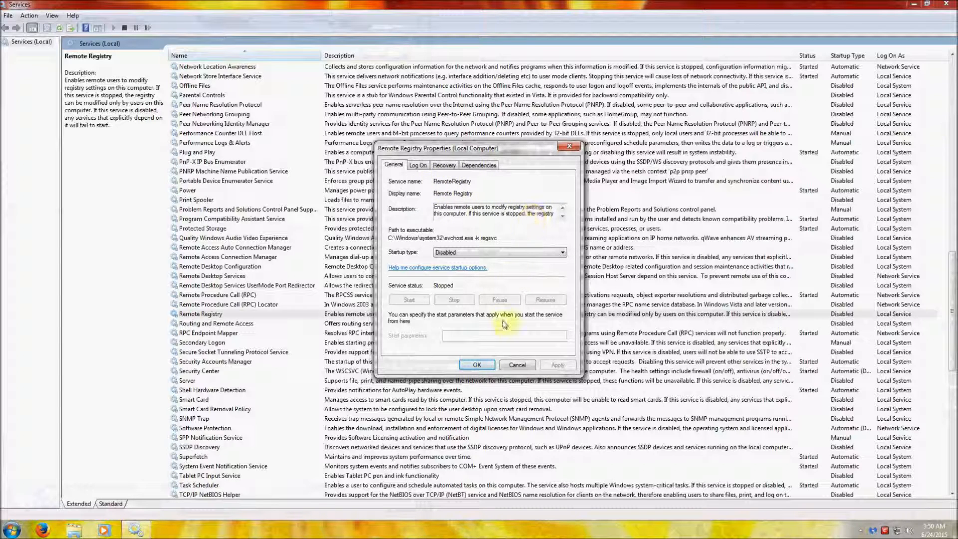
click(477, 365)
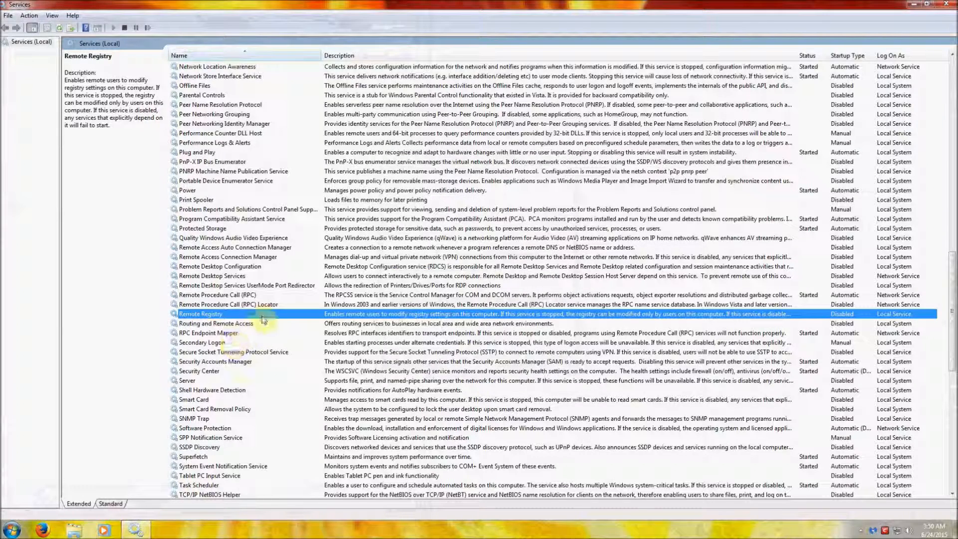
double_click(270, 352)
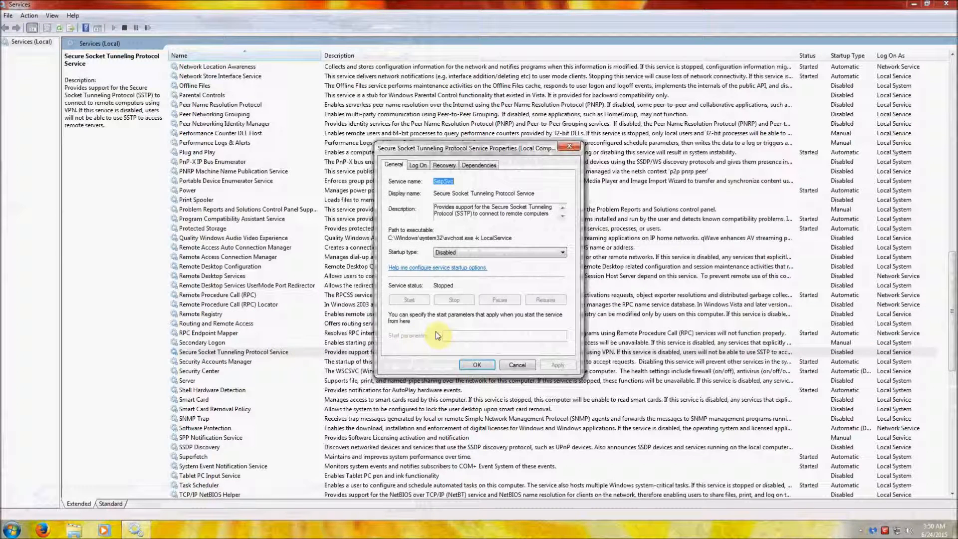
click(521, 210)
click(477, 367)
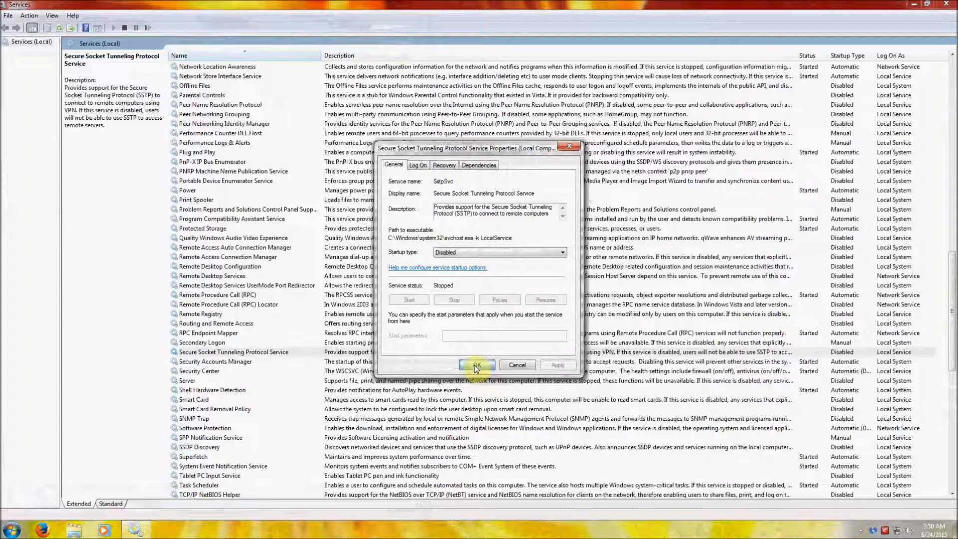
Read through the file, print and named-pipe sharing description and startup type in the Server service properties and close them
double_click(242, 380)
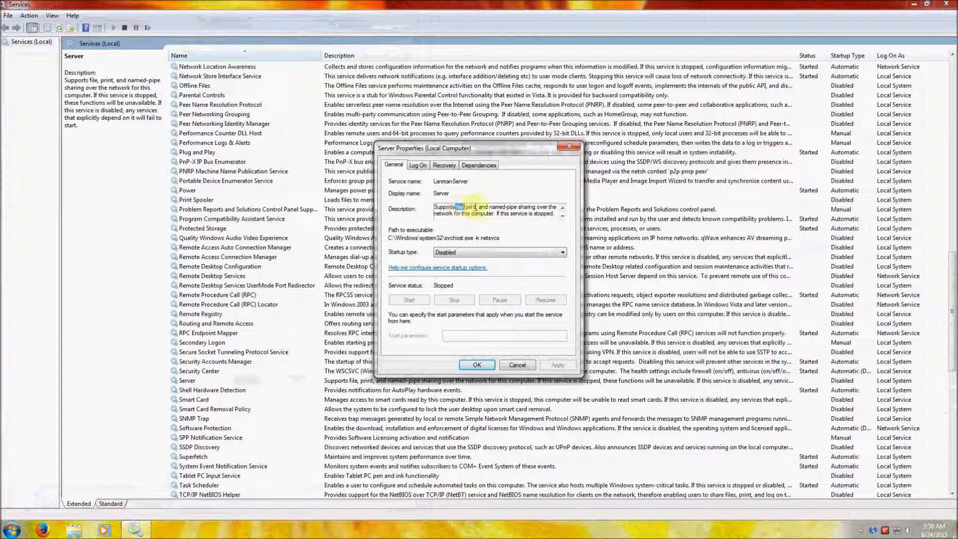
click(503, 212)
scroll(511, 211, down, 1)
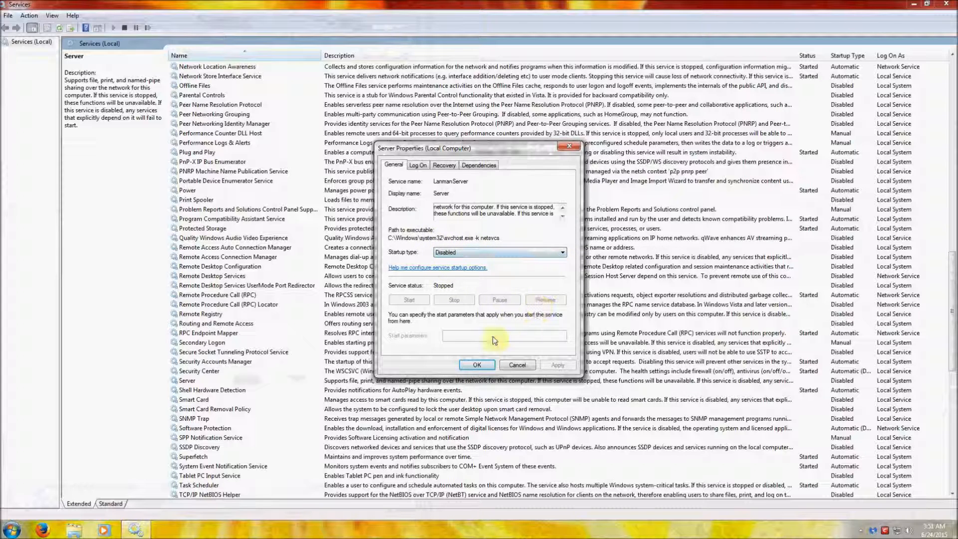
click(476, 365)
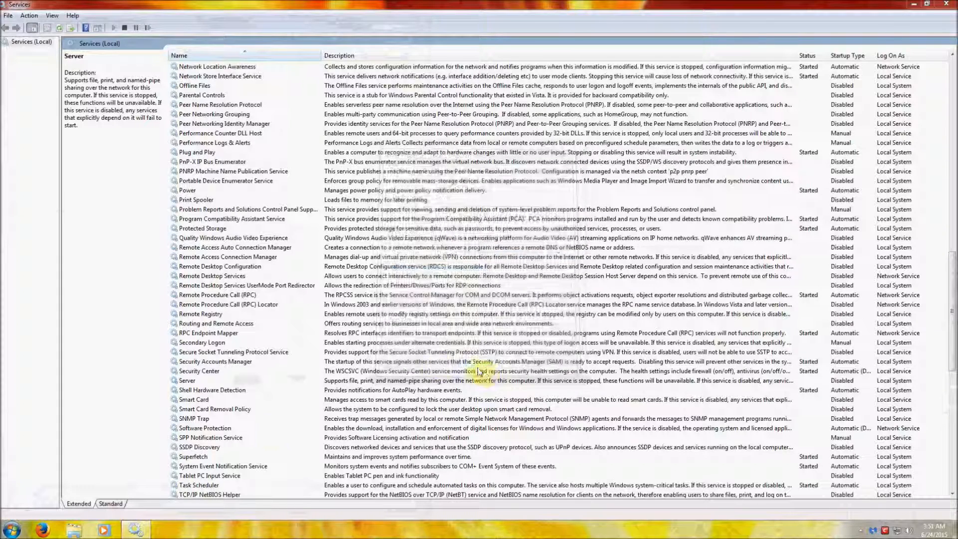
Review the full description and startup type in the Smart Card service properties and close them
double_click(240, 400)
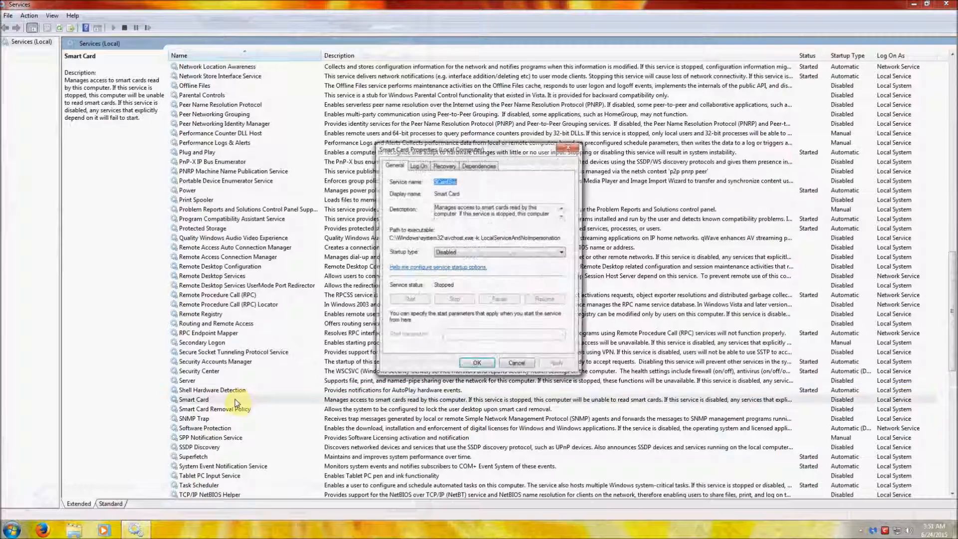
click(497, 218)
scroll(497, 219, down, 1)
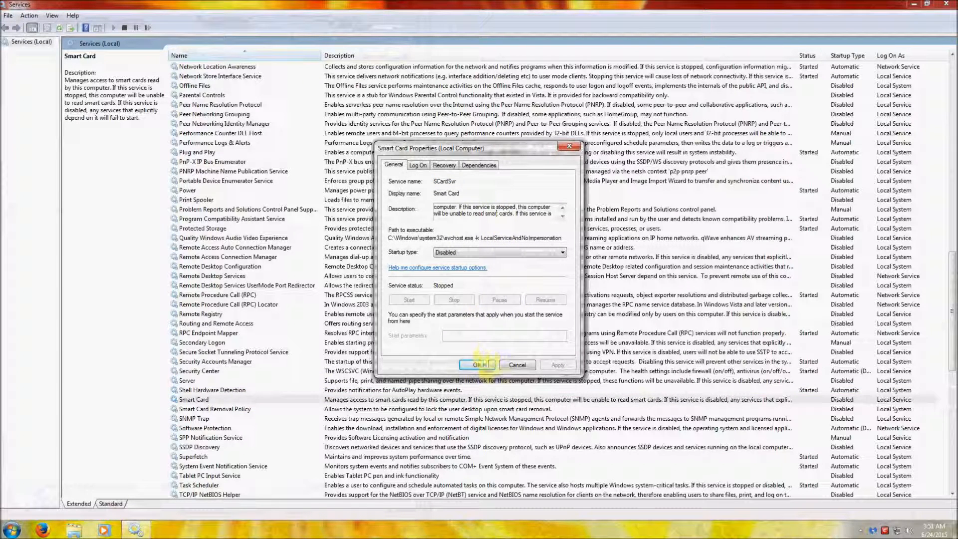
click(476, 364)
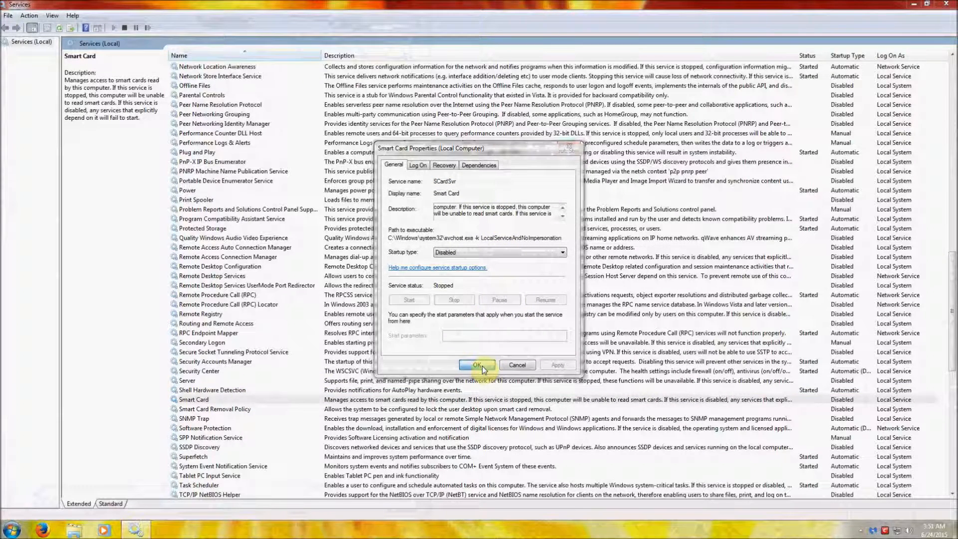
Examine the desktop-locking description and startup type in the Smart Card Removal Policy service properties and close them
click(255, 409)
double_click(255, 409)
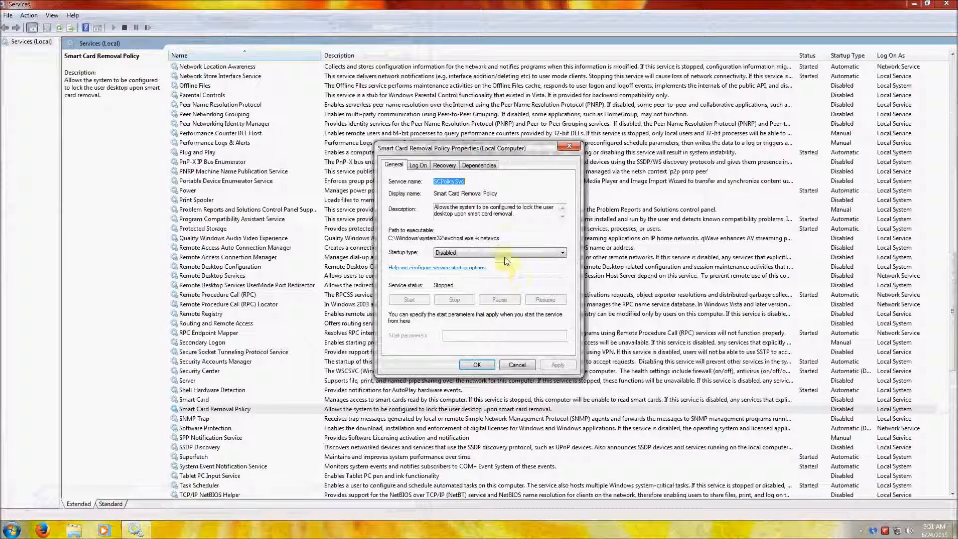
click(502, 213)
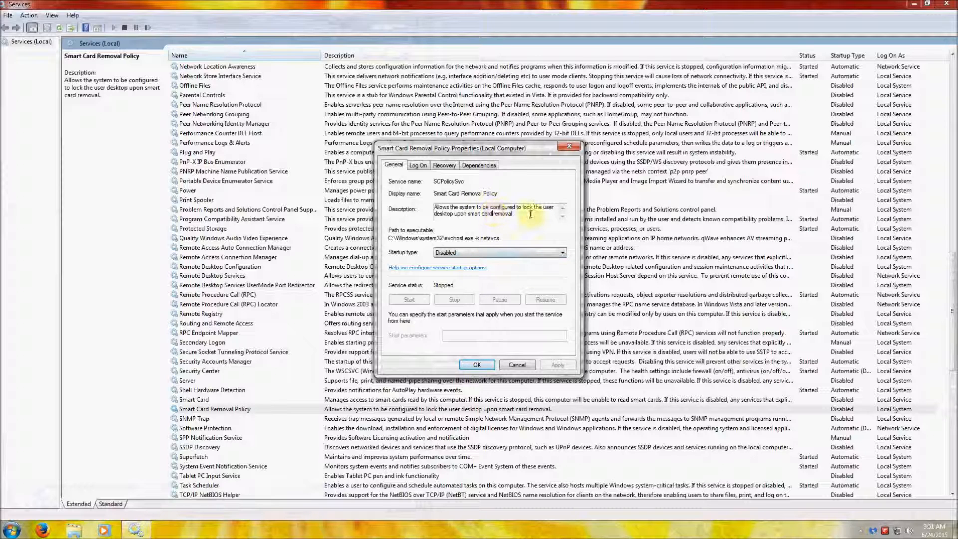
click(477, 364)
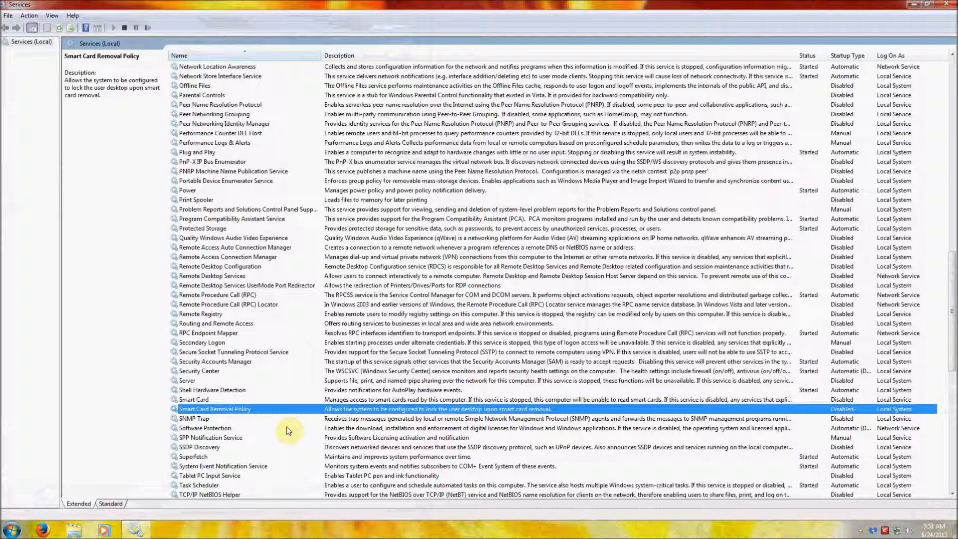
Review the descriptions and startup types in the SNMP Trap and SSDP Discovery service properties, closing each one
click(262, 420)
double_click(269, 423)
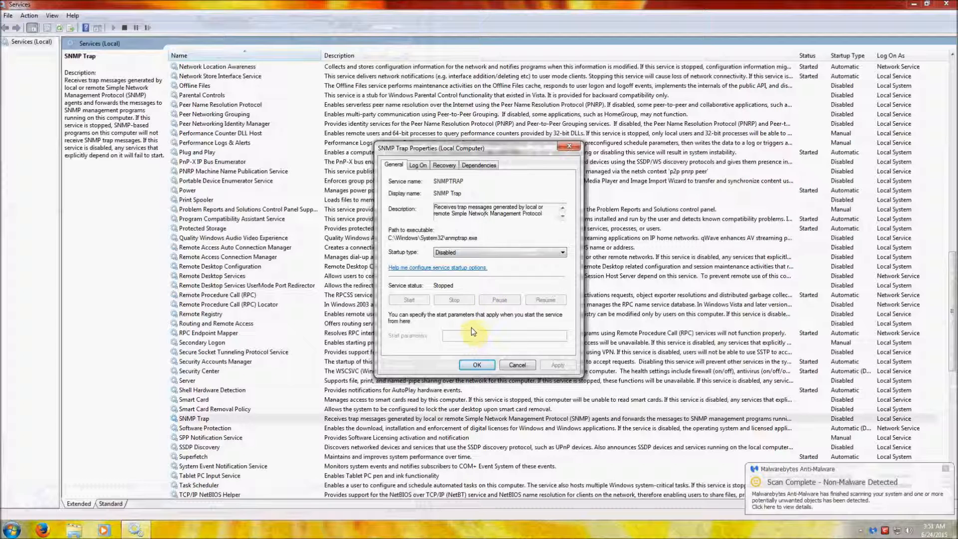
click(476, 365)
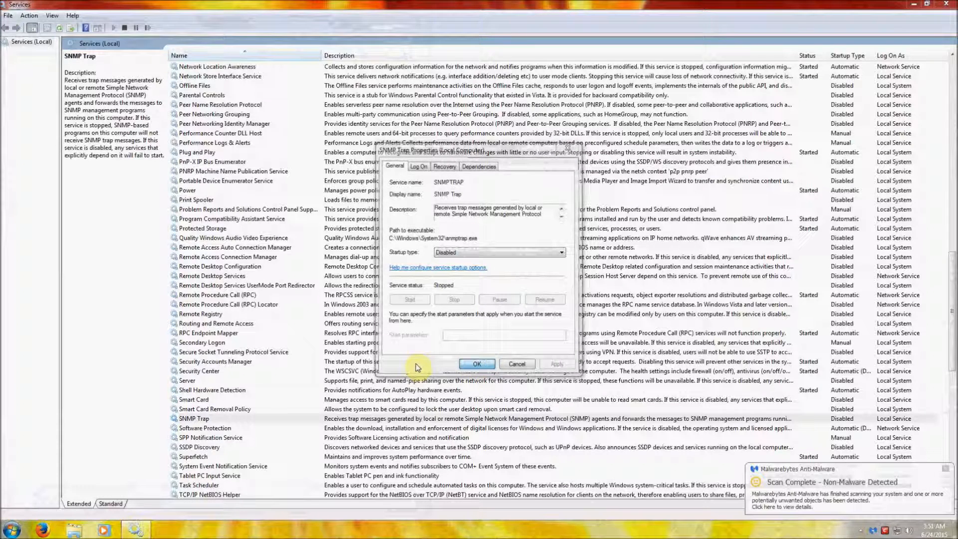
double_click(233, 447)
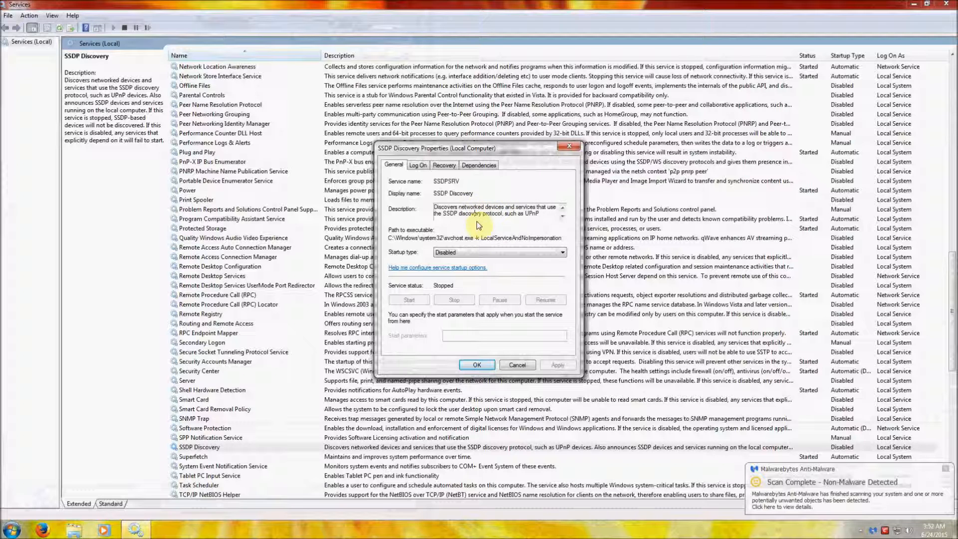
click(486, 363)
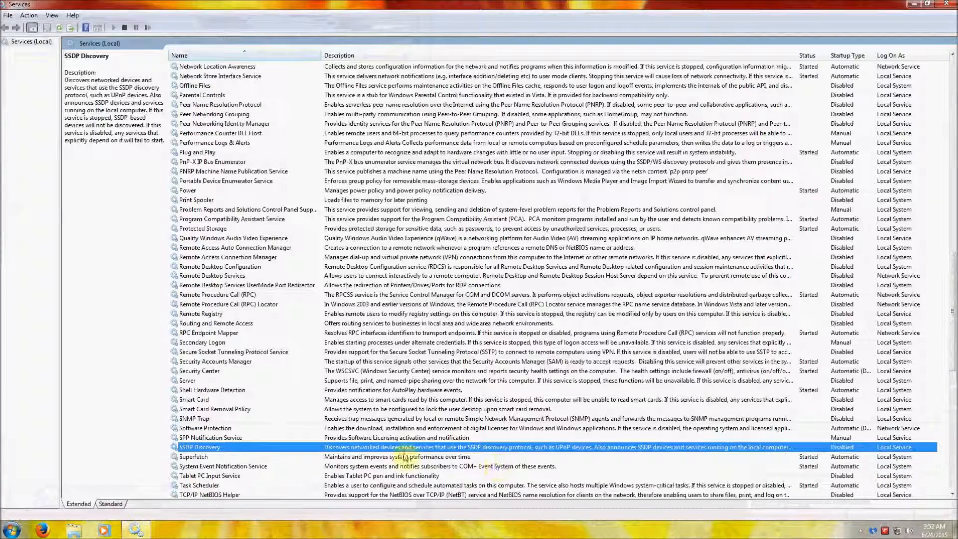
Examine the pen and ink description and startup type in the Tablet PC Input Service properties and close them
click(309, 458)
scroll(370, 436, down, 5)
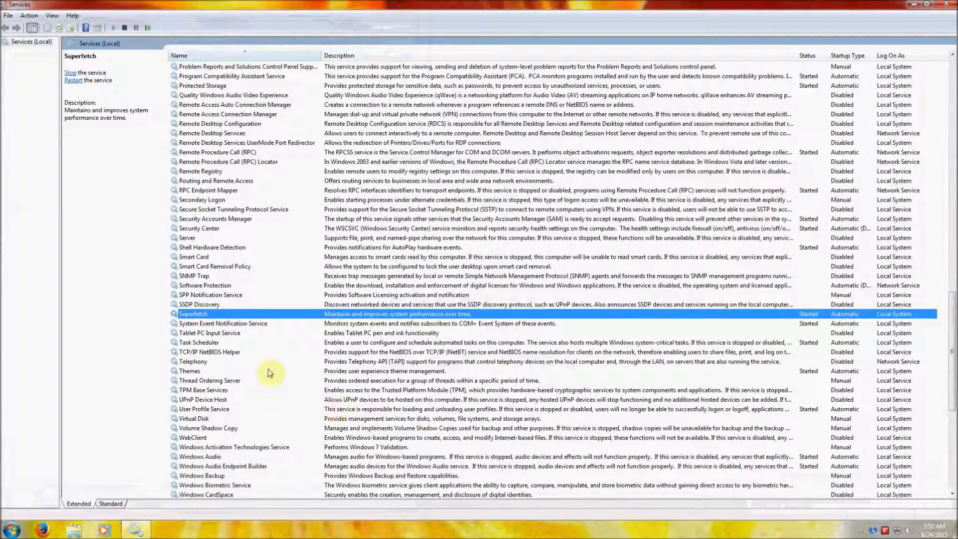
click(237, 333)
double_click(239, 331)
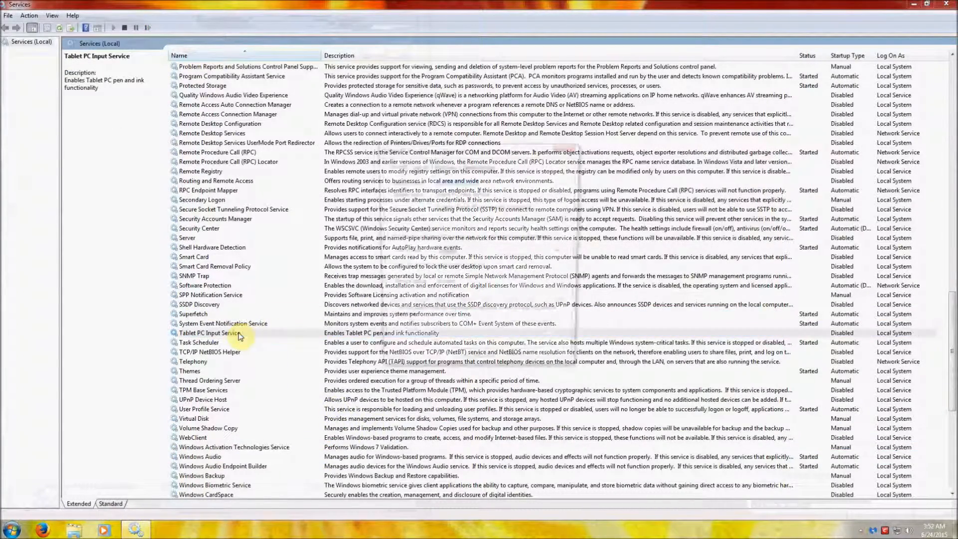
click(480, 218)
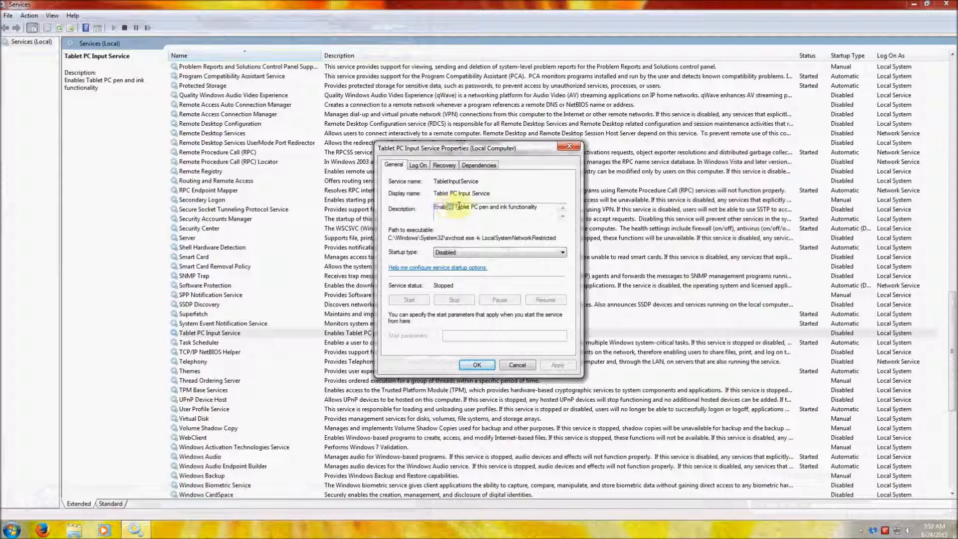
drag(447, 208, 489, 222)
click(496, 218)
click(474, 363)
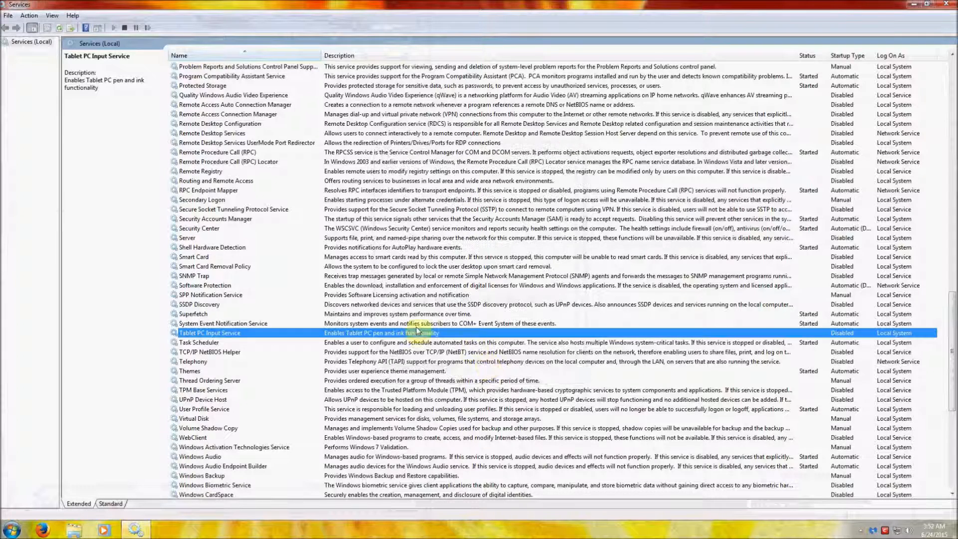
Read the NetBIOS over TCP/IP description and startup type in the TCP/IP NetBIOS Helper service properties and close them
double_click(229, 352)
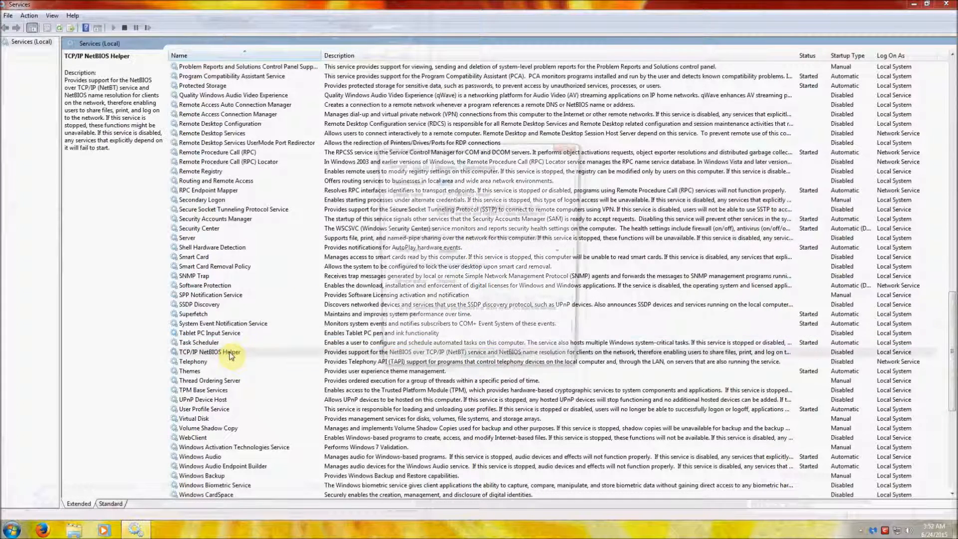
click(507, 208)
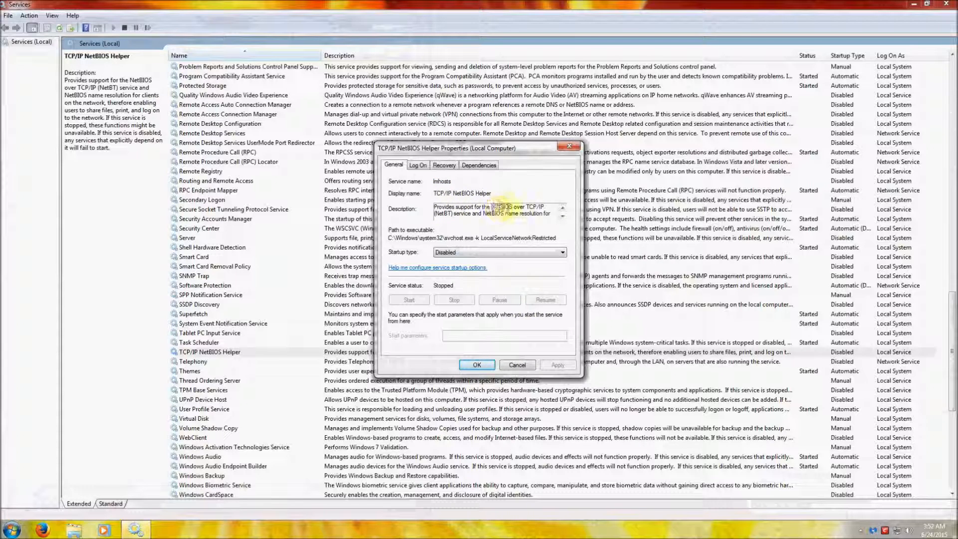
double_click(536, 206)
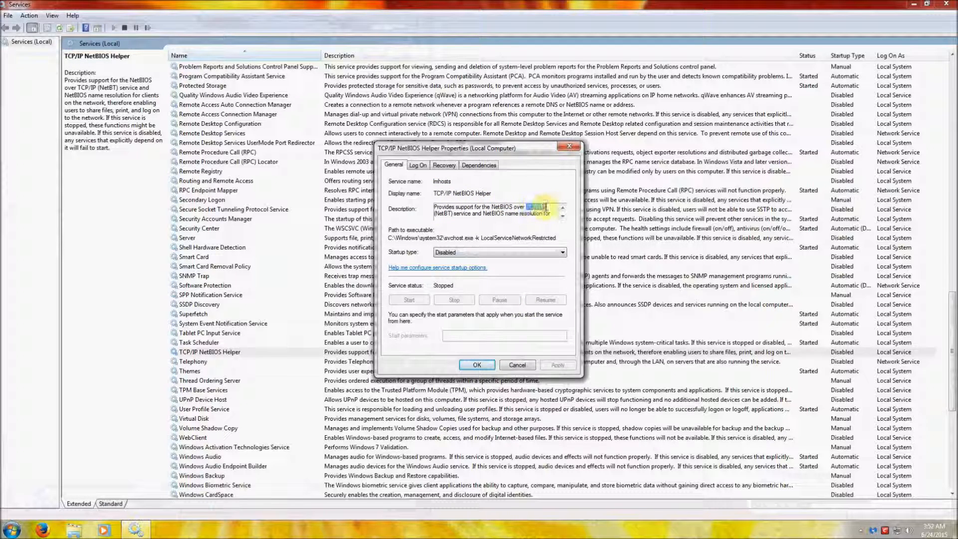
click(531, 209)
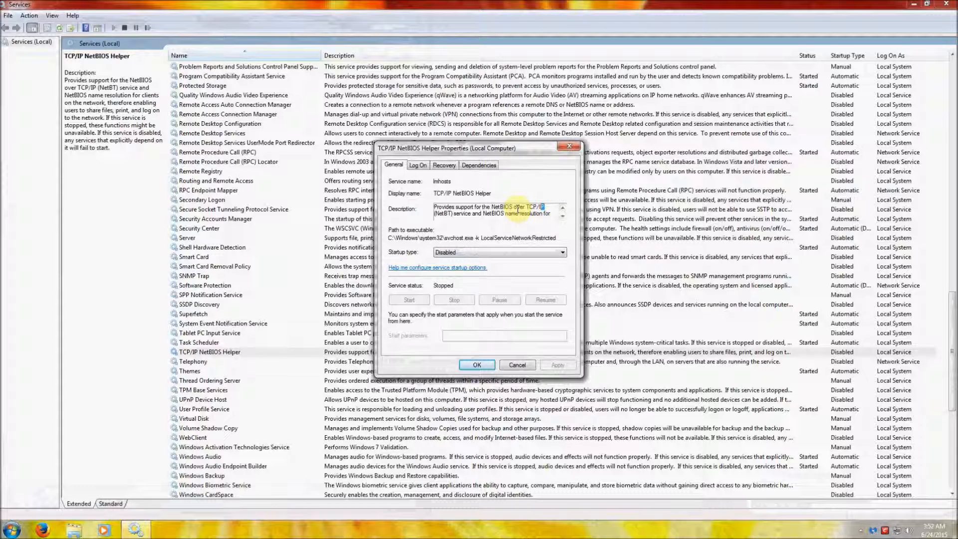
click(501, 208)
click(474, 366)
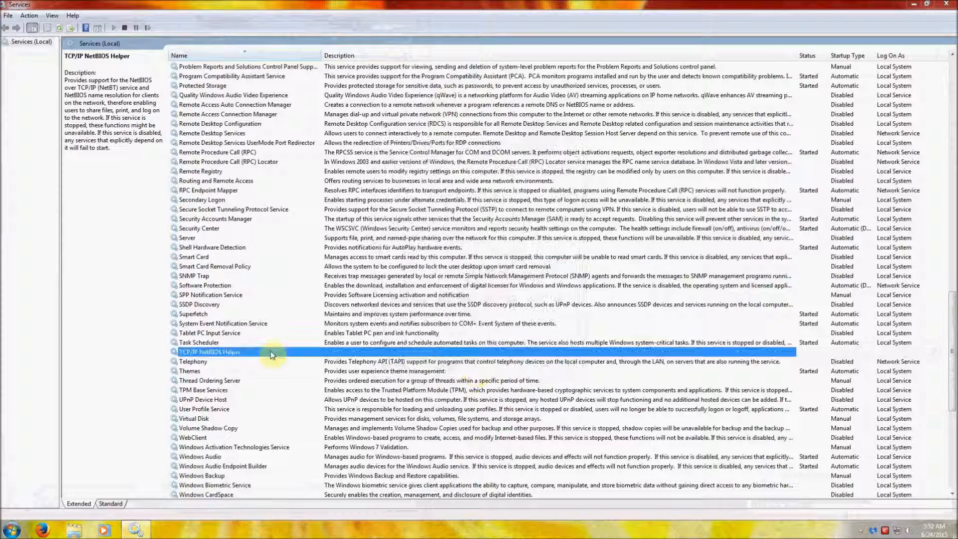
Review the TAPI support description and startup type in the Telephony service properties and close them
double_click(245, 362)
click(498, 215)
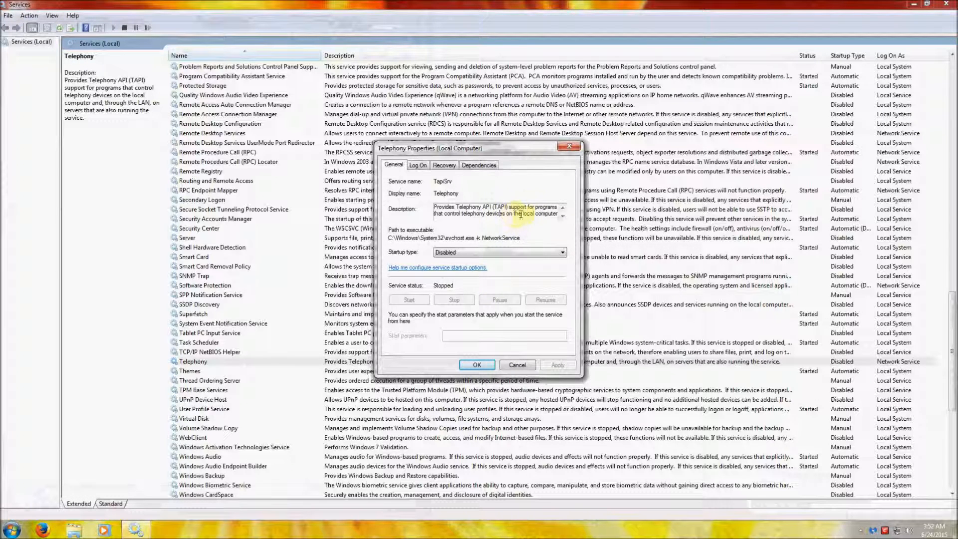
click(477, 365)
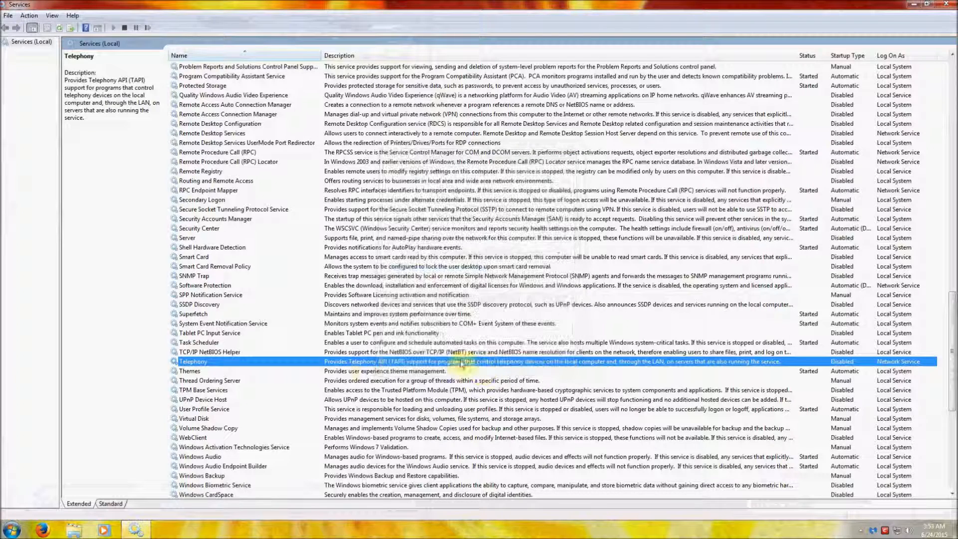
Examine the display name, Trusted Platform Module description and startup type in the TPM Base Services properties and close them
double_click(277, 391)
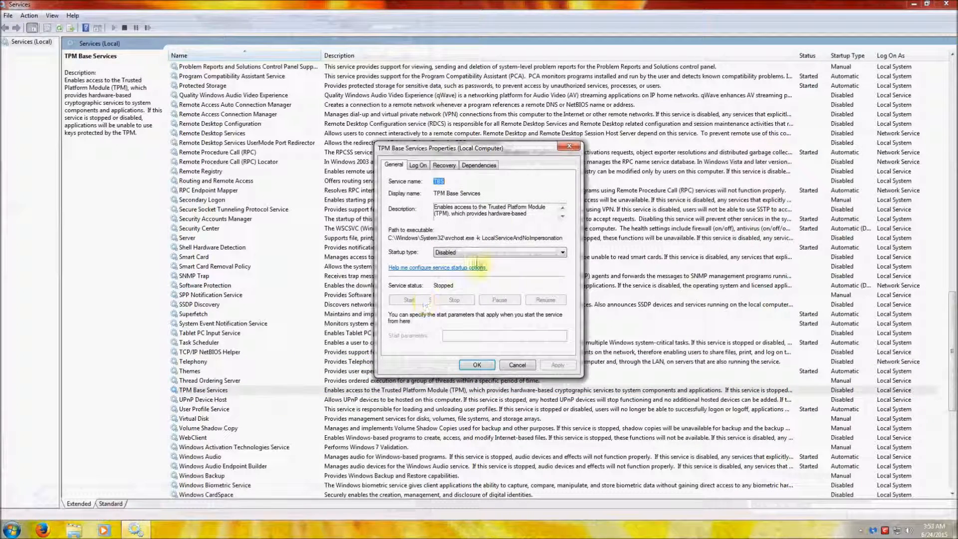
click(488, 209)
drag(487, 208, 544, 207)
click(546, 208)
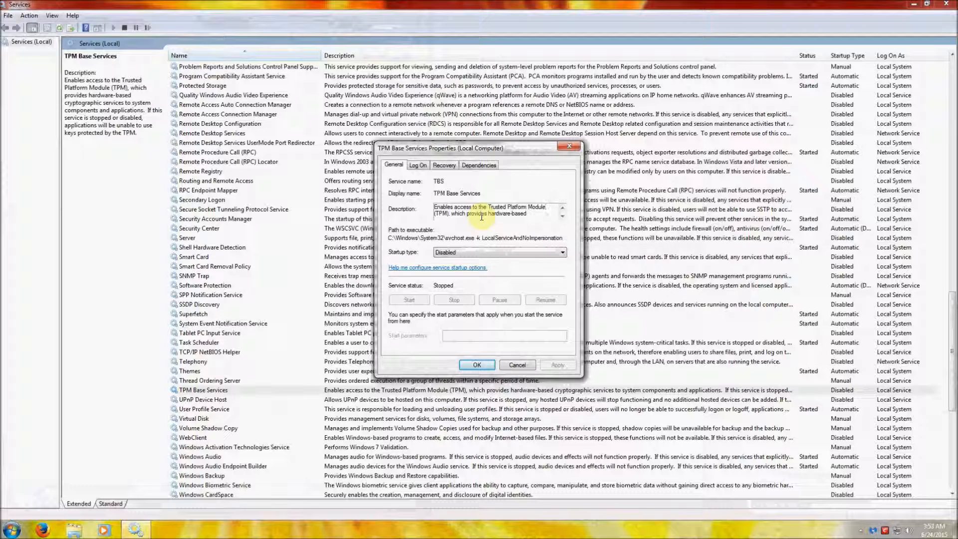
drag(490, 206, 551, 206)
click(551, 206)
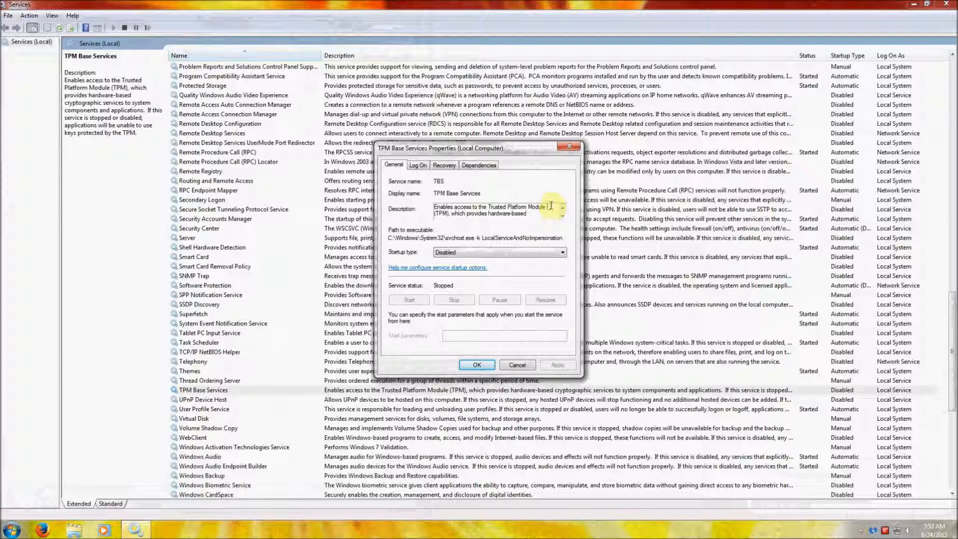
drag(545, 207, 485, 205)
click(494, 209)
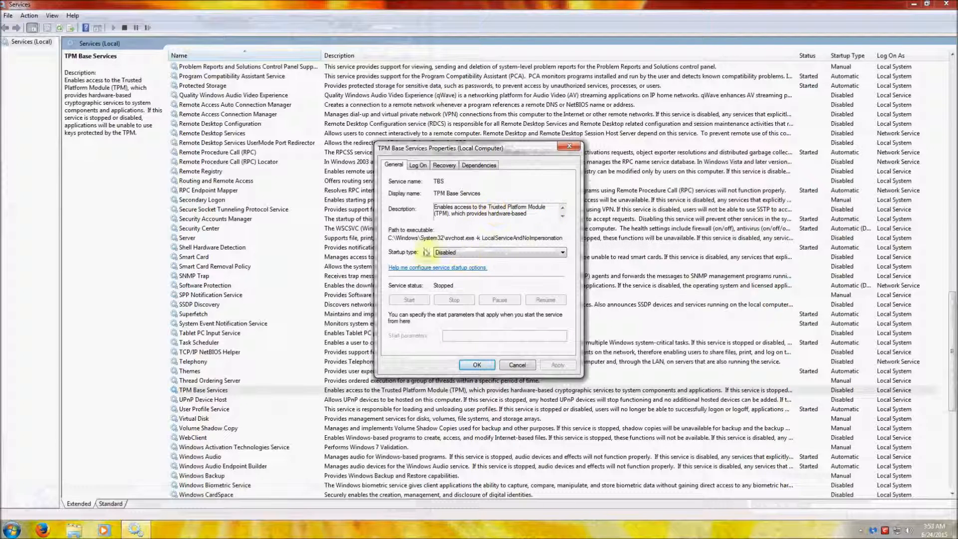
drag(482, 194, 441, 195)
click(442, 194)
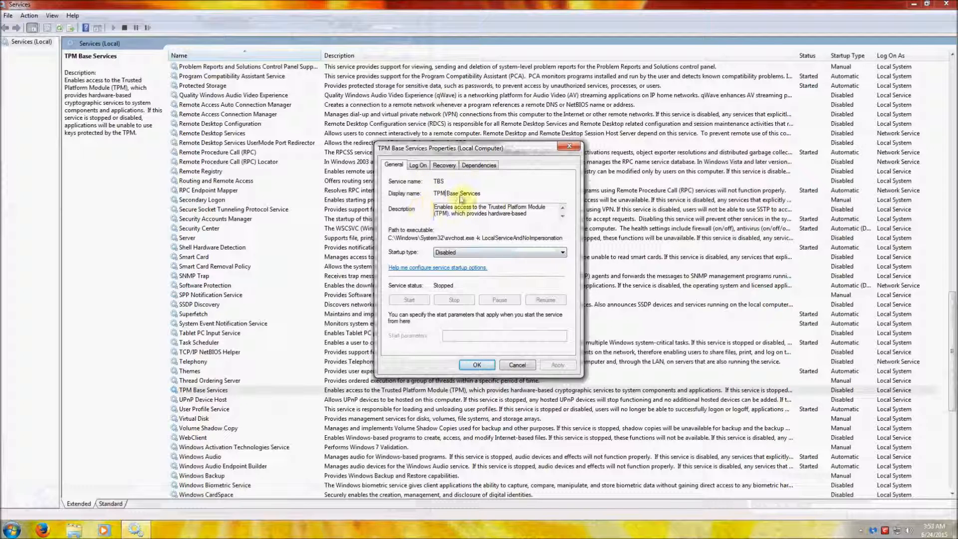
drag(435, 193, 492, 193)
click(491, 193)
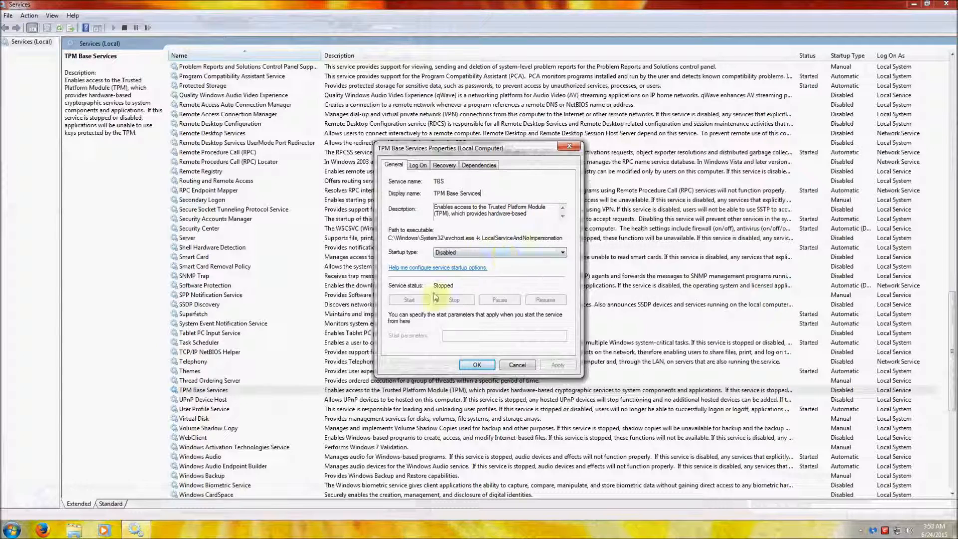
click(476, 364)
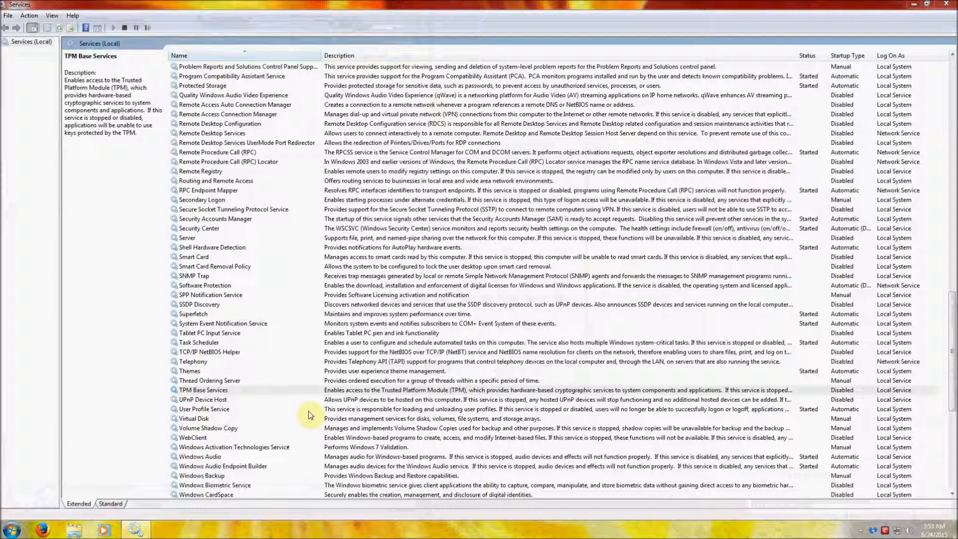
Review the device-hosting description and startup type in the UPnP Device Host service properties and close them
click(233, 401)
double_click(233, 401)
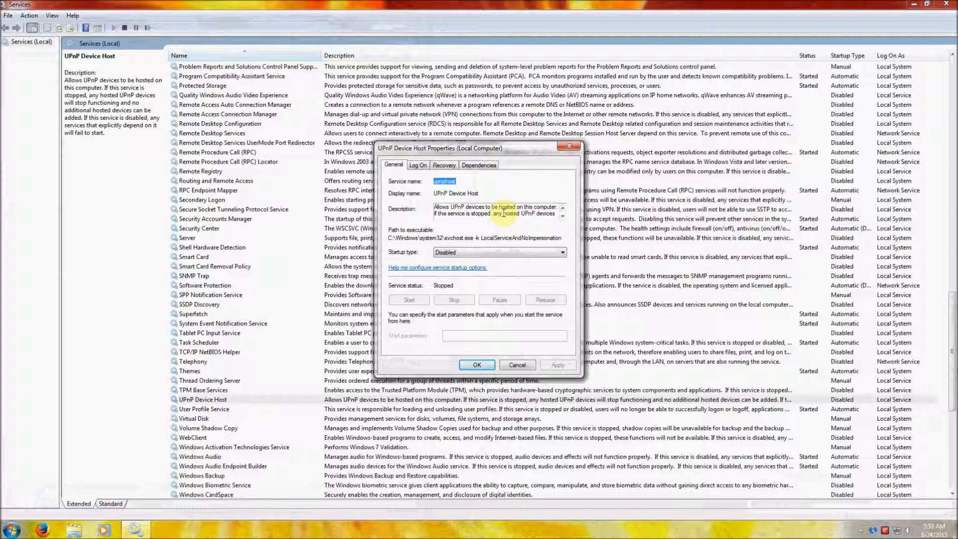
click(504, 214)
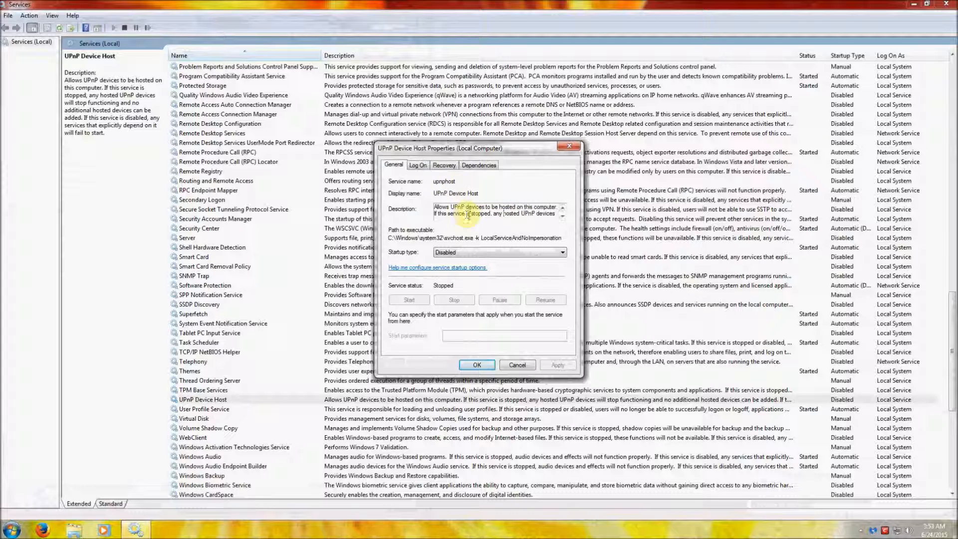
click(477, 365)
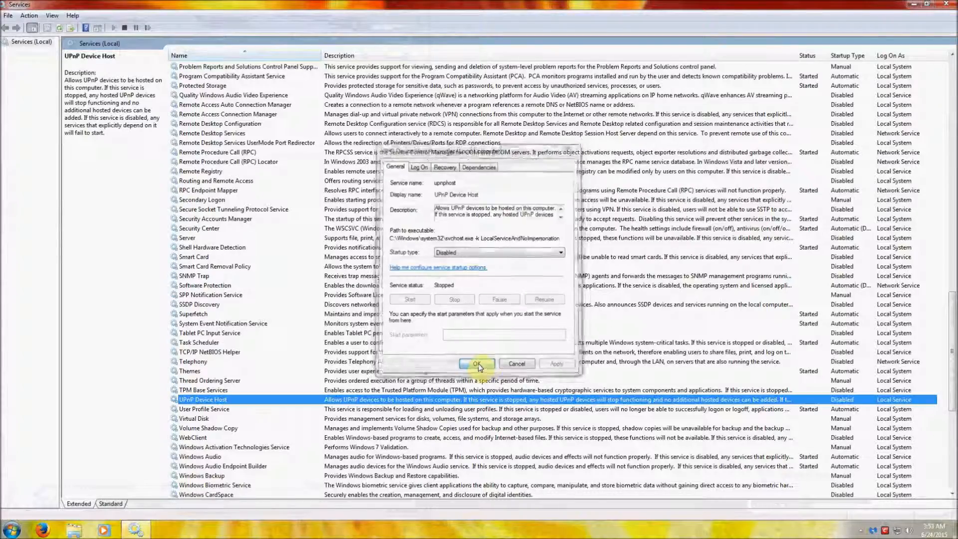
Read the Internet-based files description and startup type in the WebClient service properties and close them
scroll(275, 409, down, 3)
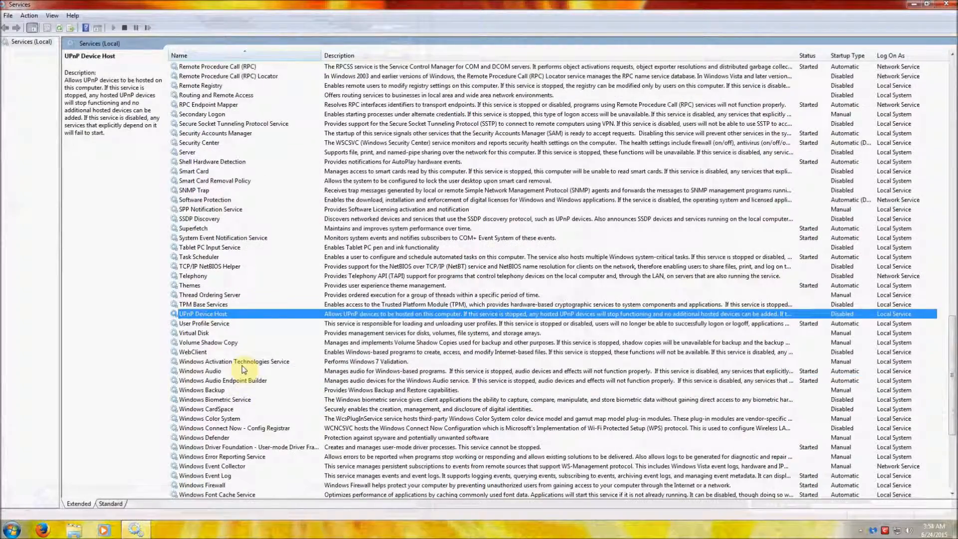
double_click(242, 352)
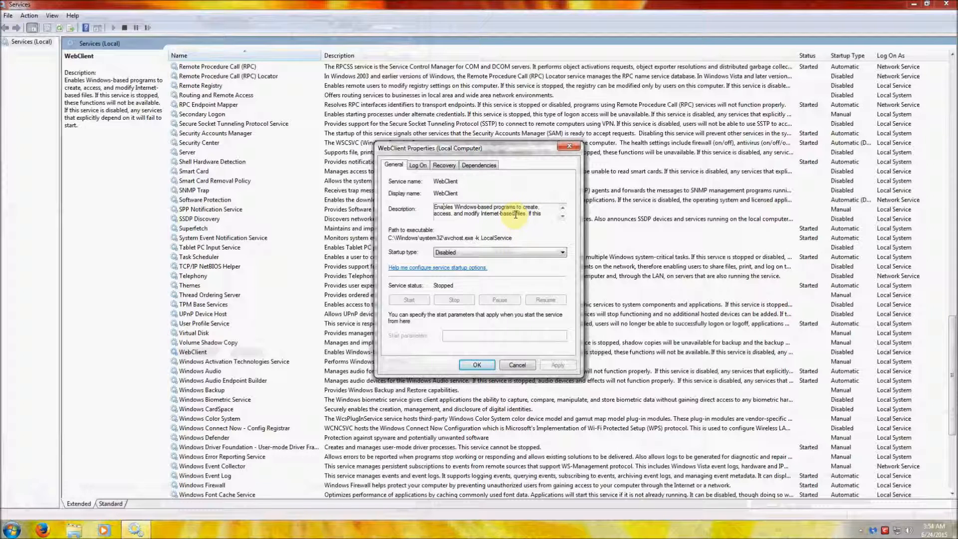
click(478, 364)
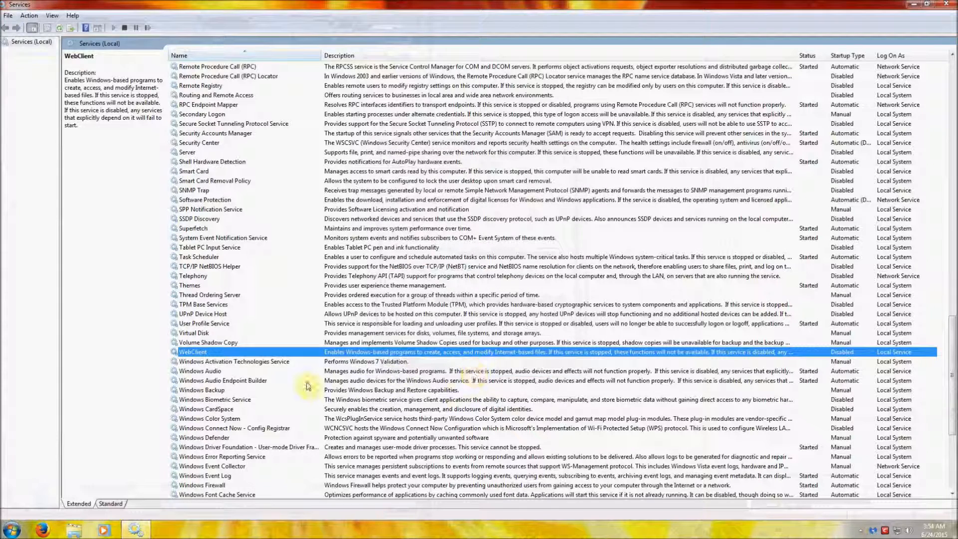
Examine the biometric data description and startup type in the Windows Biometric Service properties and close them
click(253, 401)
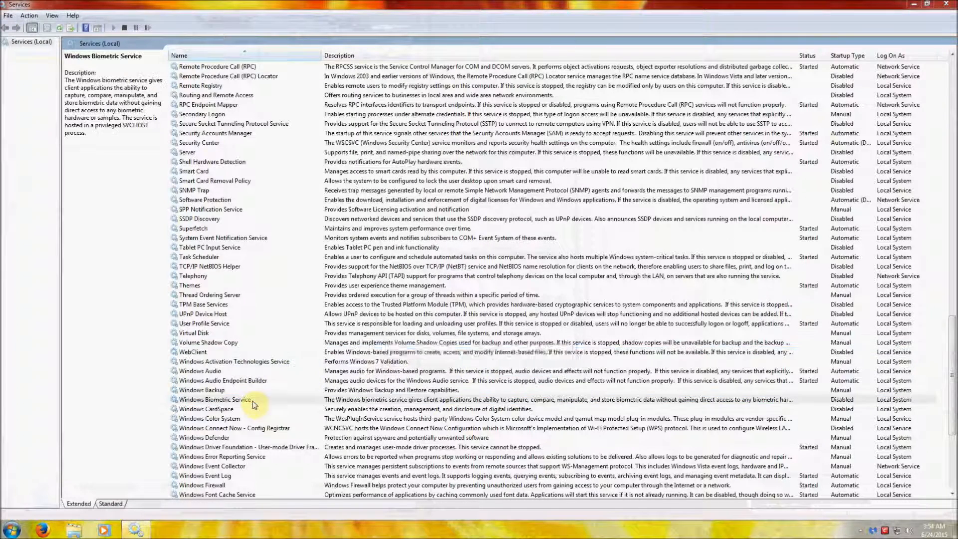
double_click(253, 401)
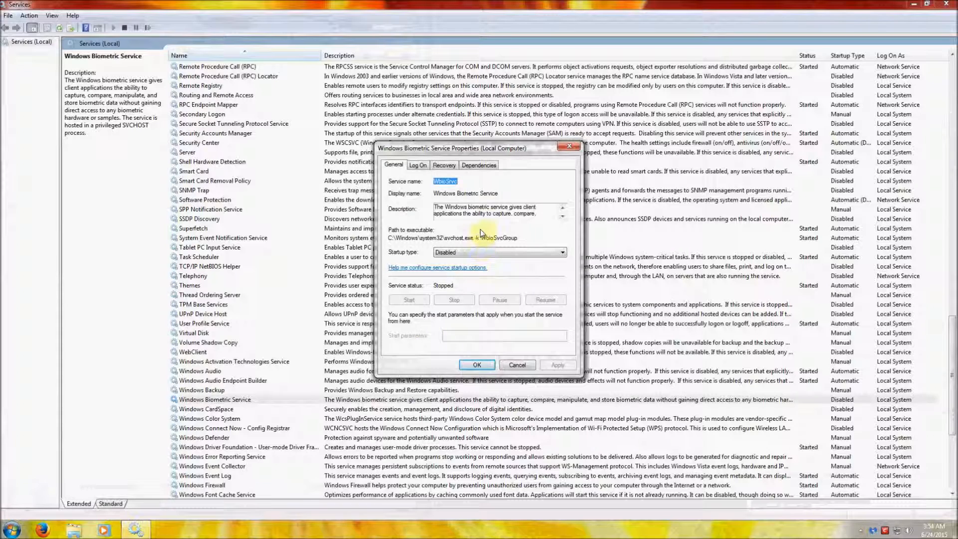
click(475, 212)
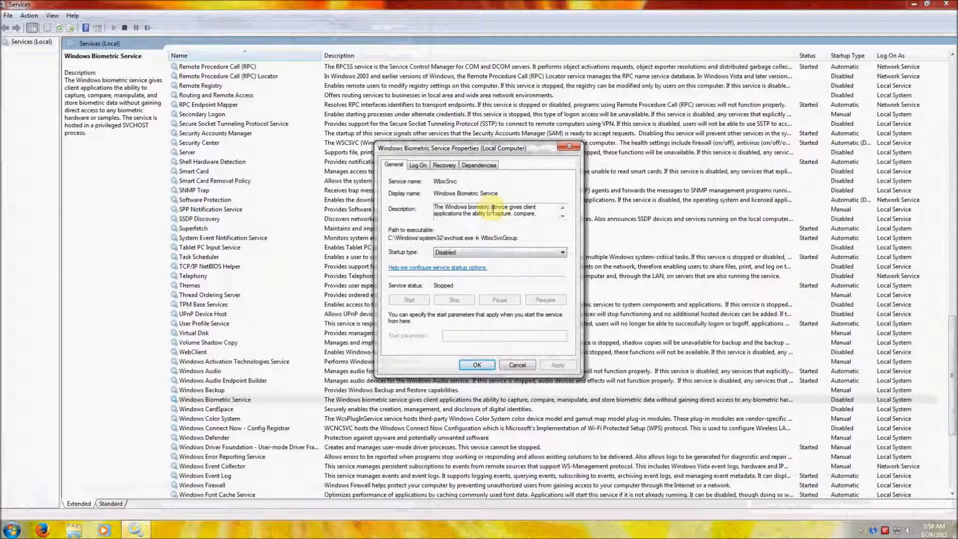
drag(468, 210, 468, 212)
click(468, 210)
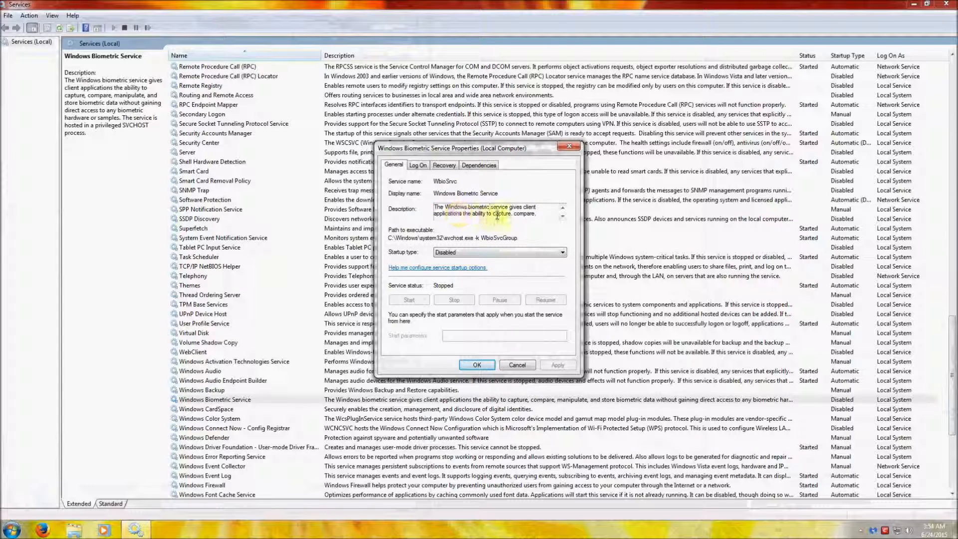
click(476, 365)
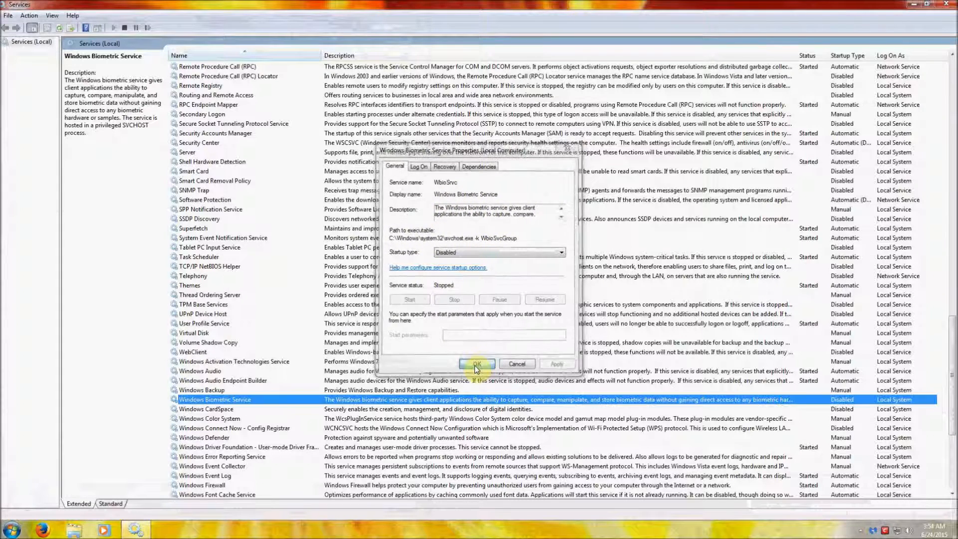
Review the digital identities description and startup type in the Windows CardSpace service properties and close them
double_click(281, 409)
click(482, 210)
drag(465, 213, 507, 213)
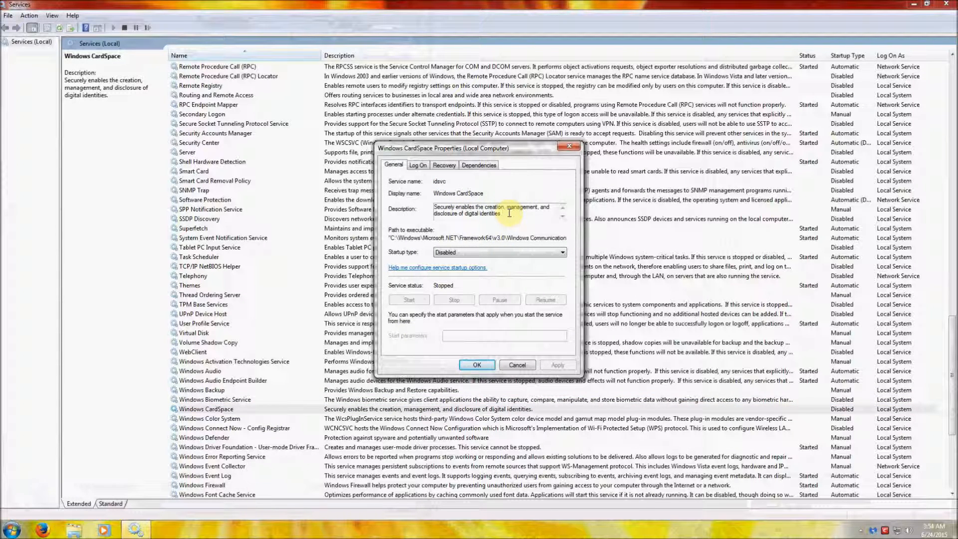
drag(465, 213, 505, 214)
click(505, 214)
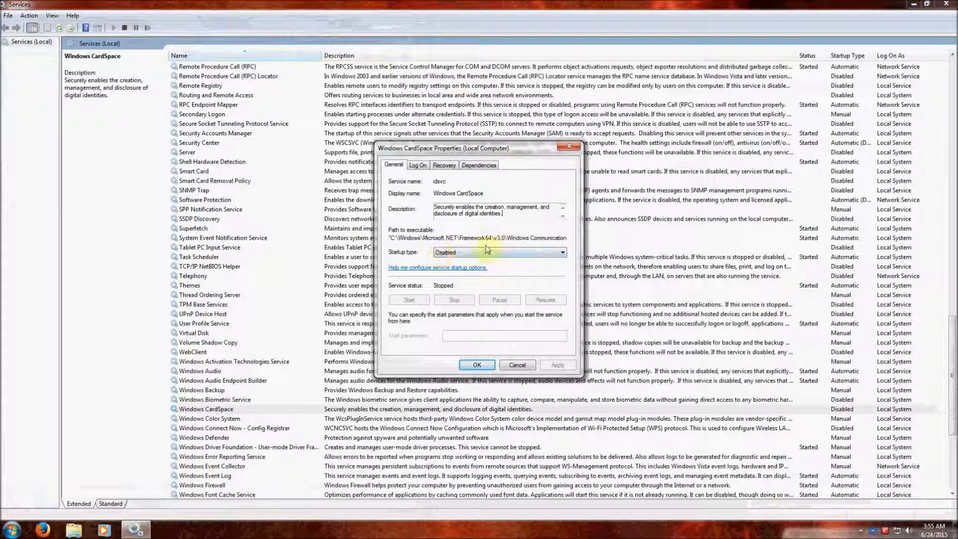
click(477, 364)
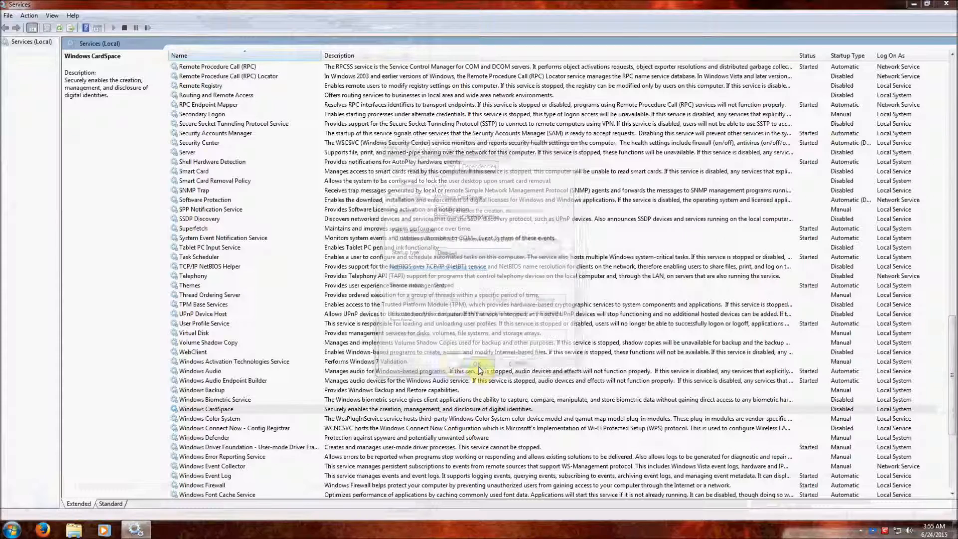
Read the Wi-Fi Protected Setup description and startup type in the Windows Connect Now - Config Registrar service properties and close them
double_click(262, 427)
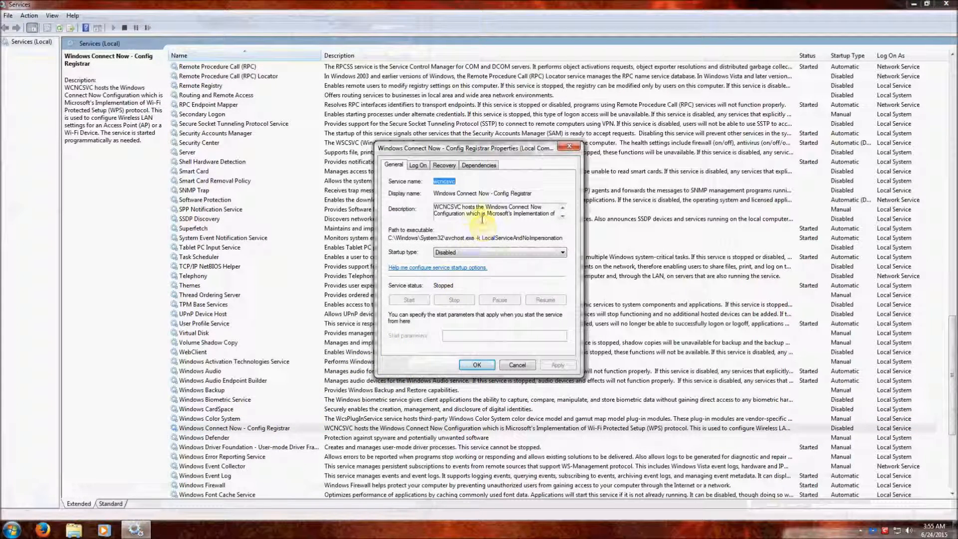
click(479, 217)
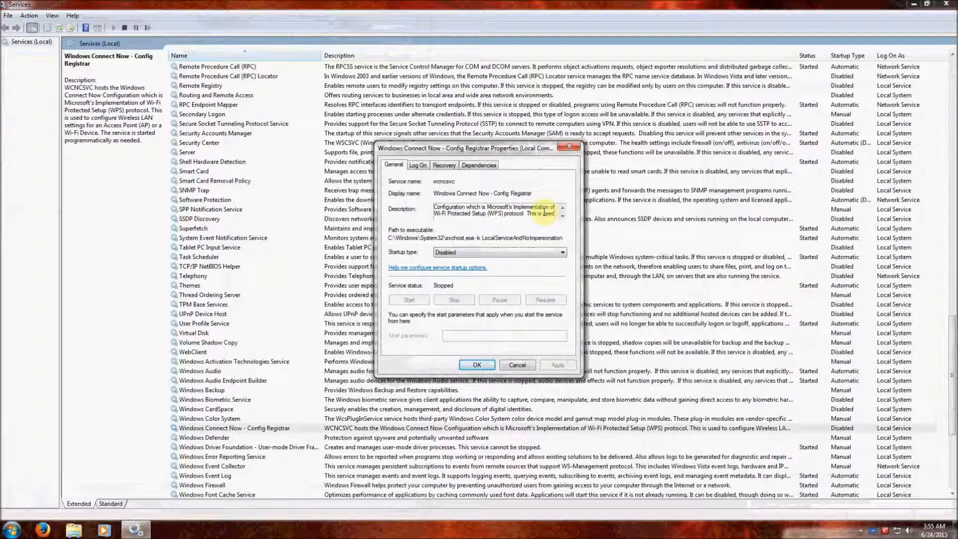
click(540, 213)
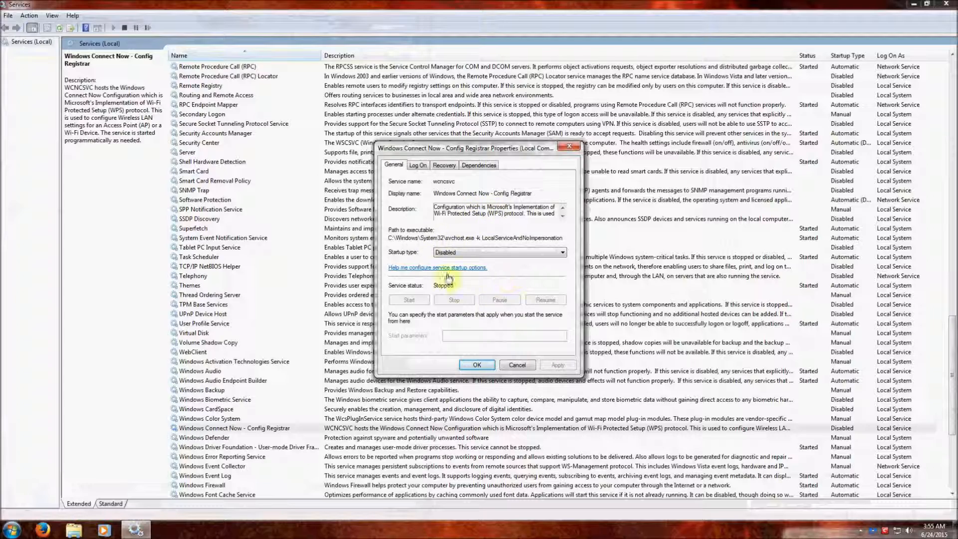
click(482, 364)
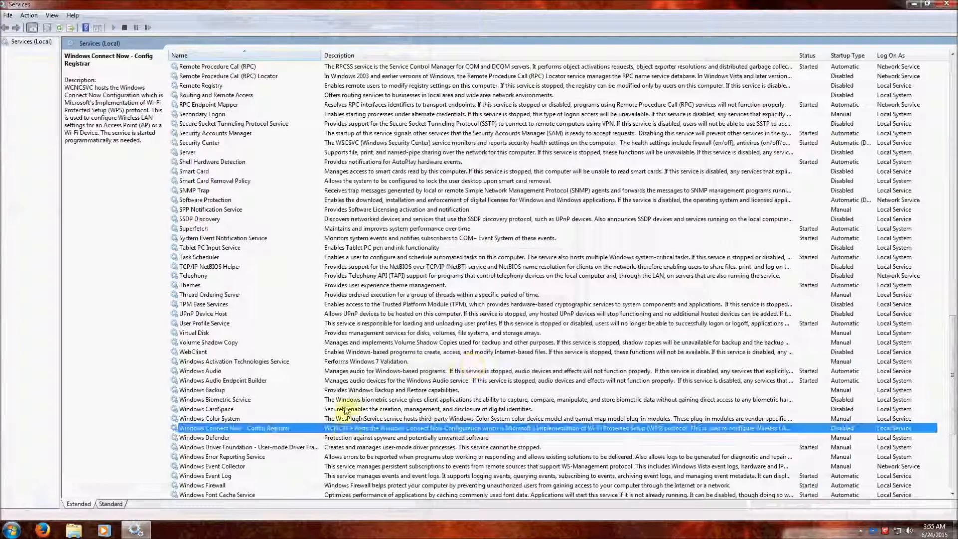
Review the scanner and camera description and the startup type options in the Windows Image Acquisition (WIA) service properties and close them
scroll(337, 411, down, 5)
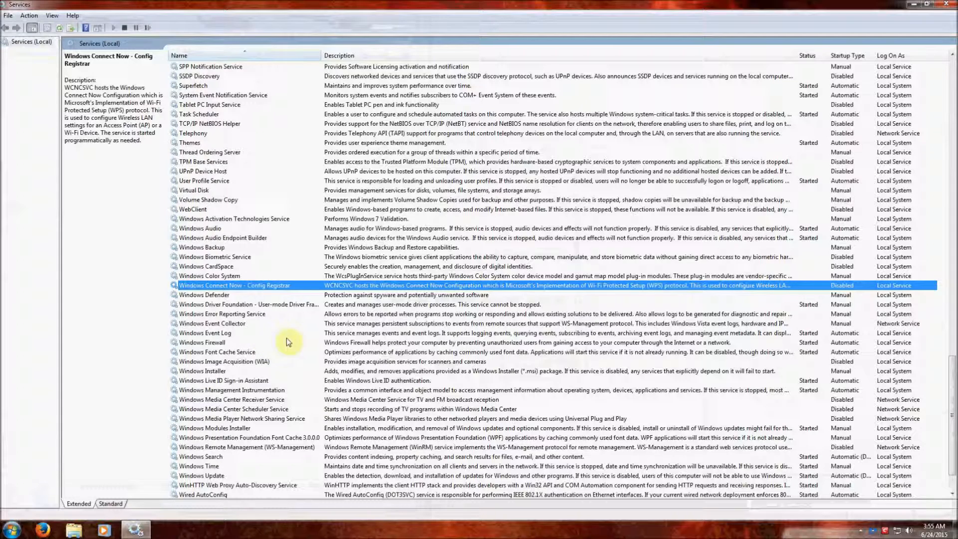
double_click(270, 361)
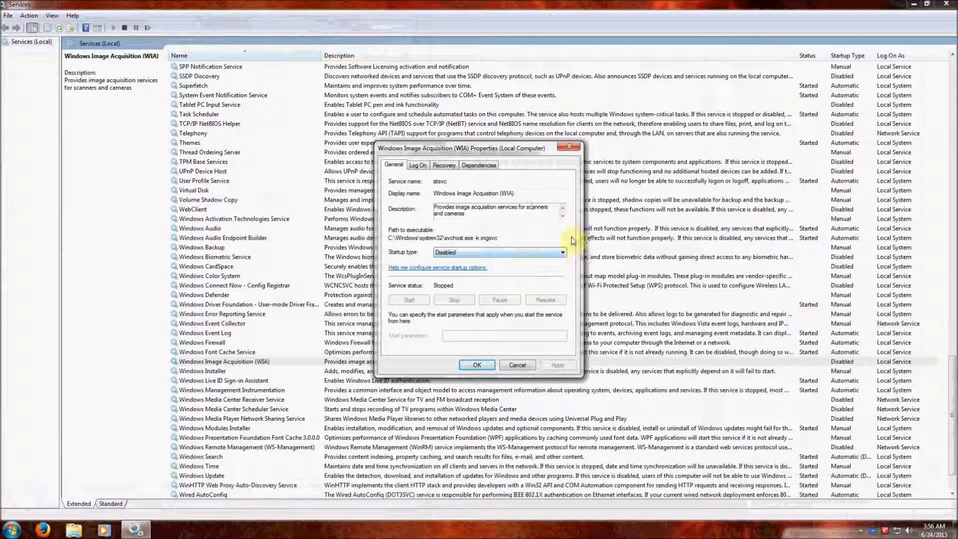
click(497, 253)
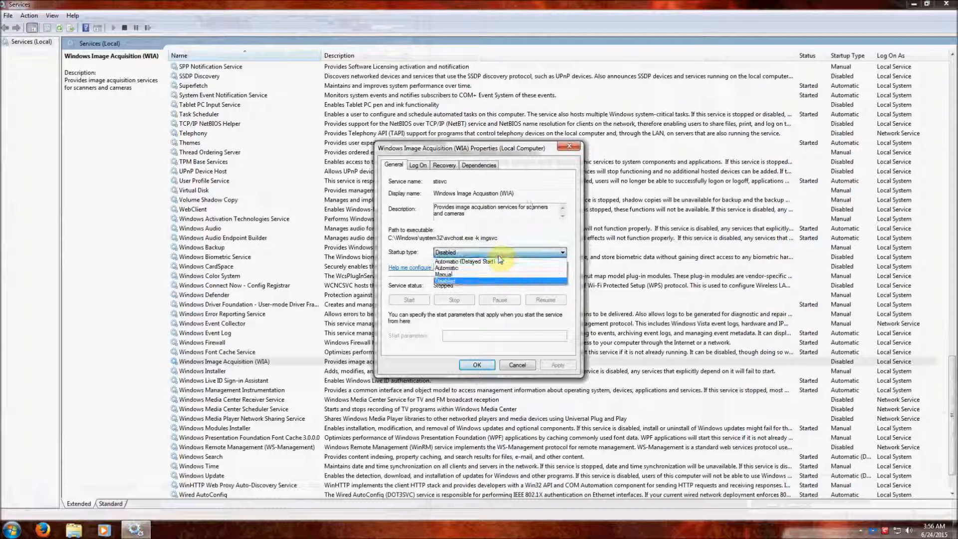
click(501, 253)
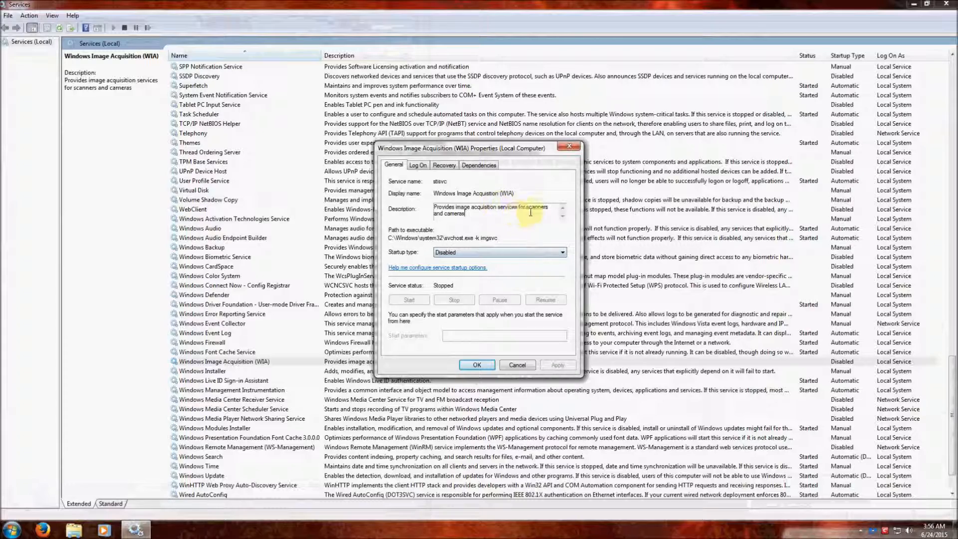
click(488, 363)
Examine the TV and FM broadcast description and startup type in the Windows Media Center Receiver Service properties and close them
scroll(302, 384, down, 2)
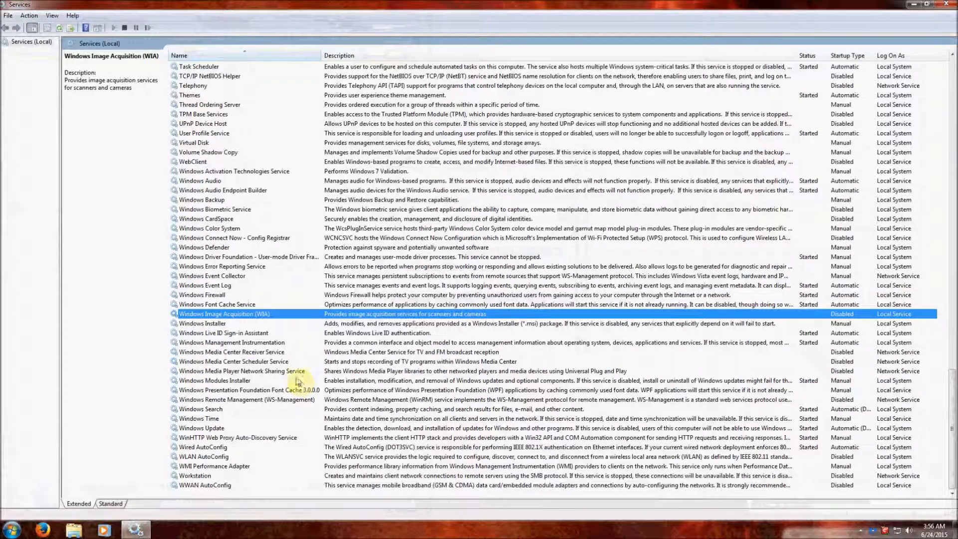
double_click(282, 352)
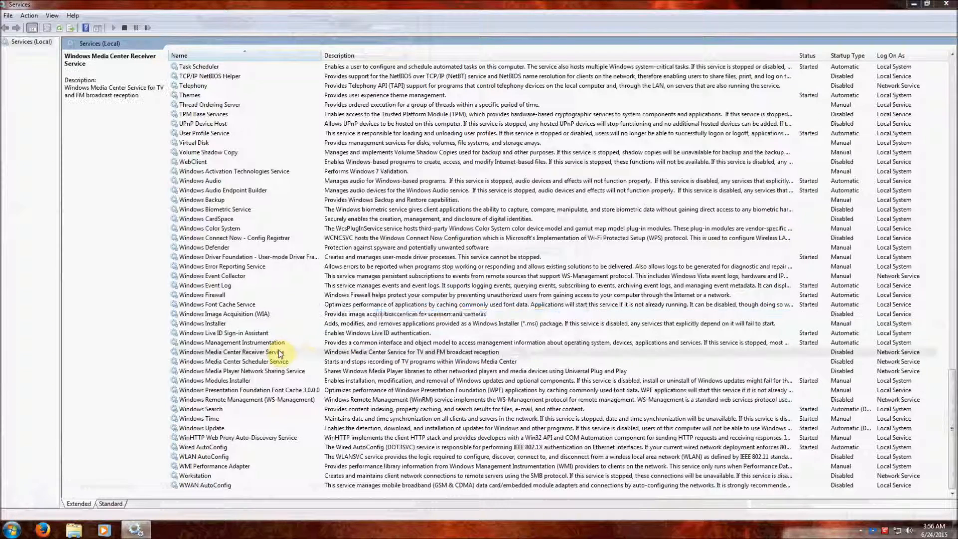
click(488, 215)
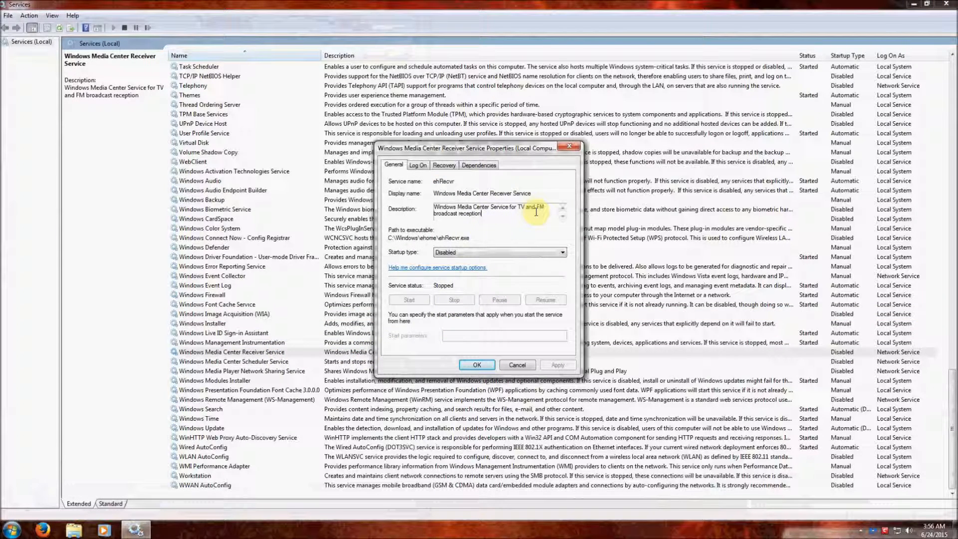
drag(517, 207, 545, 211)
click(532, 208)
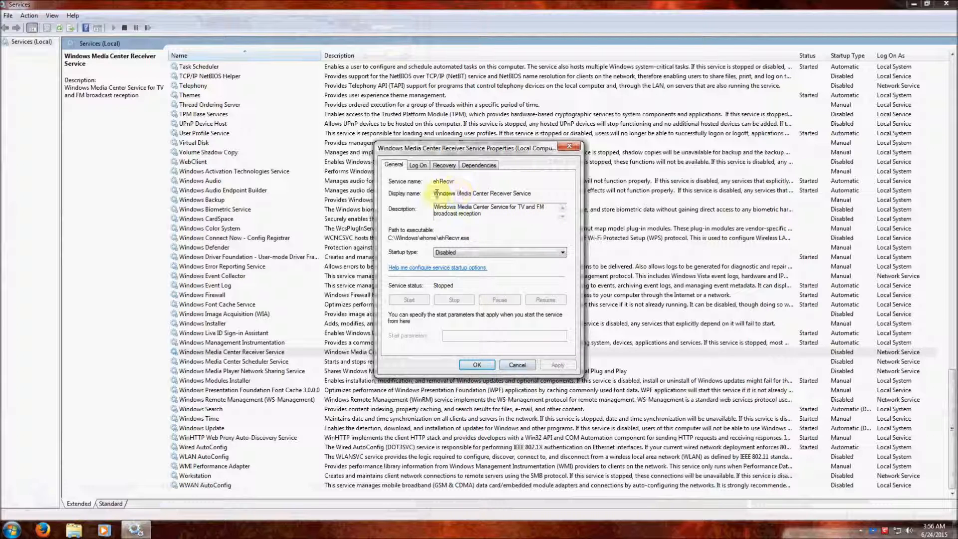
click(476, 364)
Compare the Windows Media Center Scheduler Service entry with the Receiver Service entry in the services list
click(264, 361)
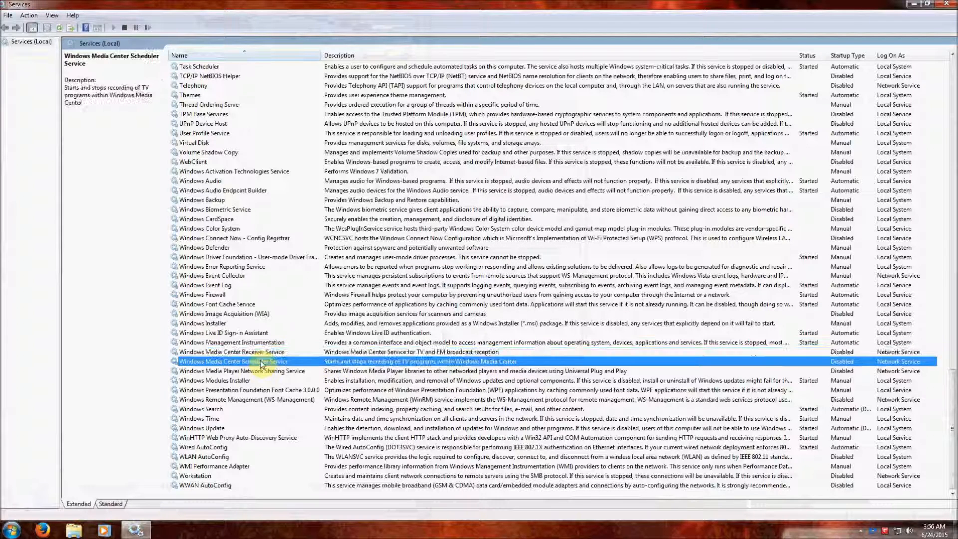
click(272, 352)
click(271, 361)
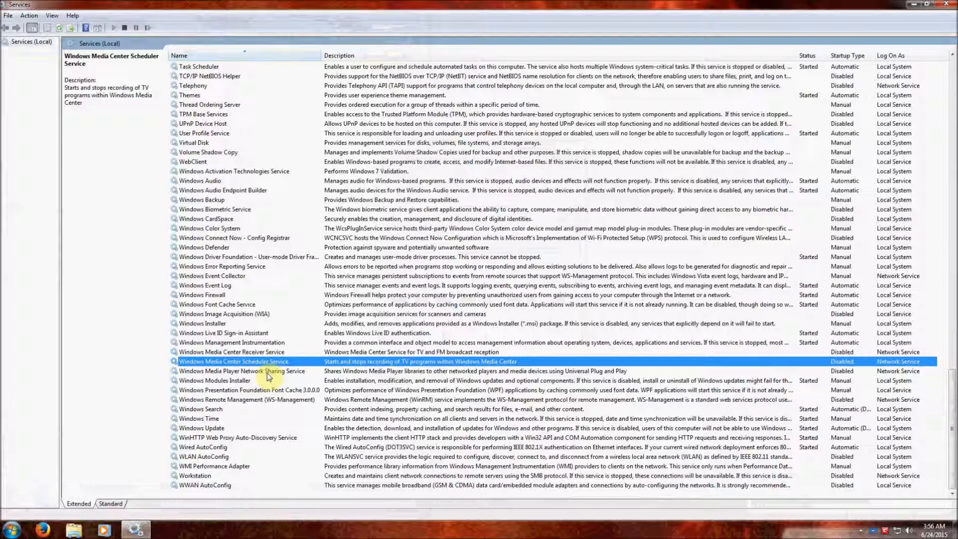
Read the library-sharing description and startup type in the Windows Media Player Network Sharing Service properties and close them
double_click(287, 371)
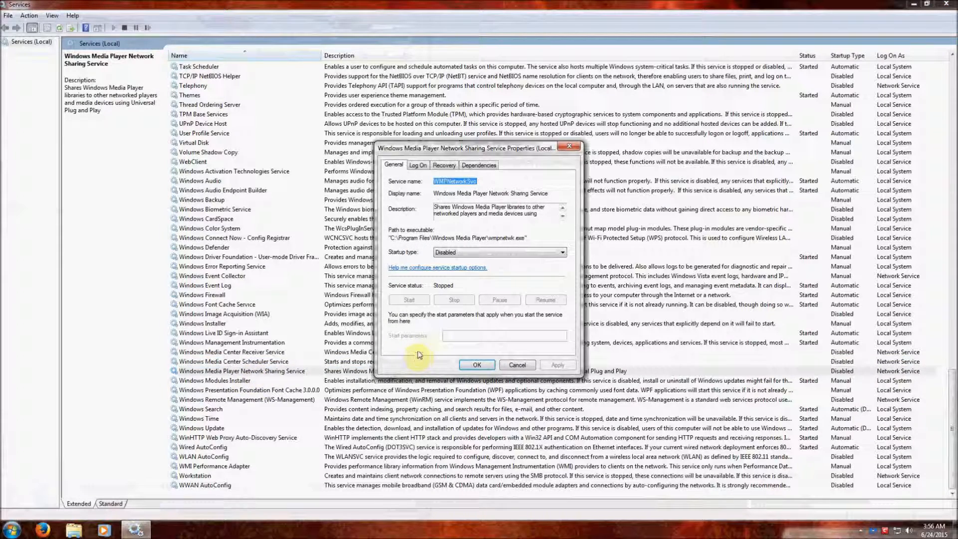
click(531, 212)
drag(487, 213, 521, 212)
click(519, 212)
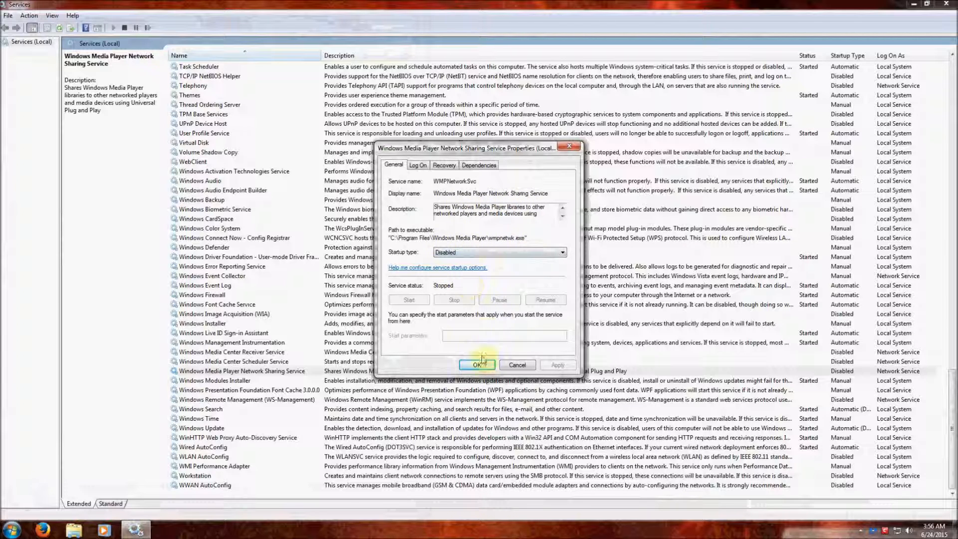
click(480, 363)
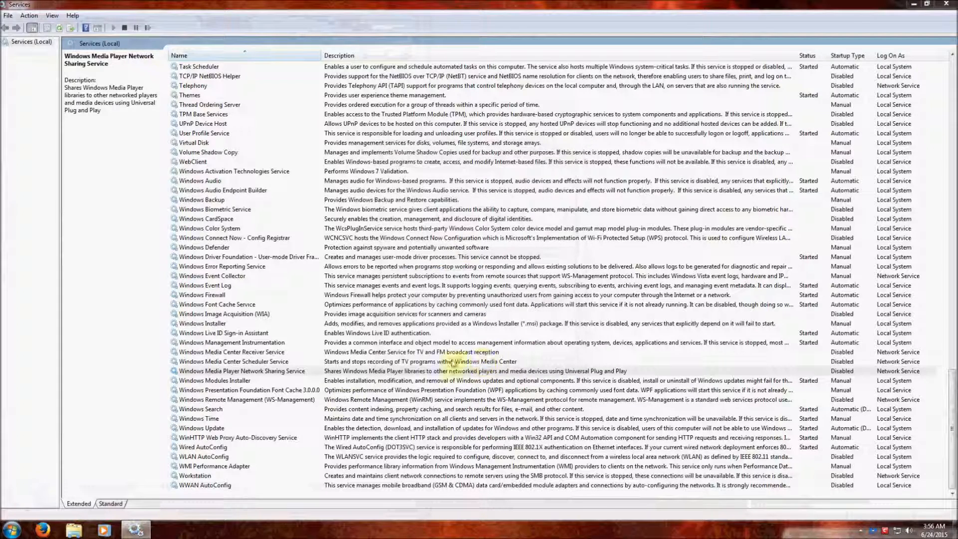
Review the IEEE 802.1X authentication description and startup type in the Wired AutoConfig service properties and close them
double_click(244, 446)
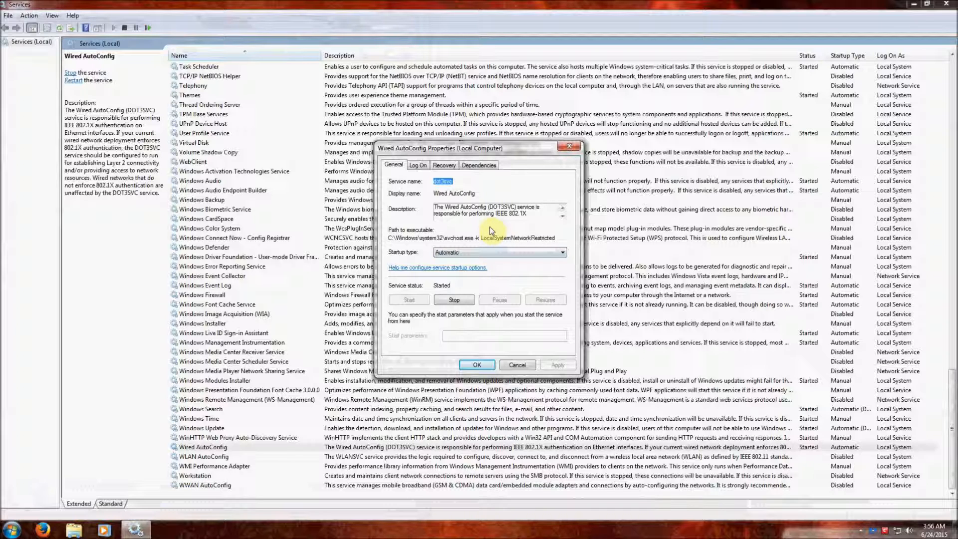
click(498, 207)
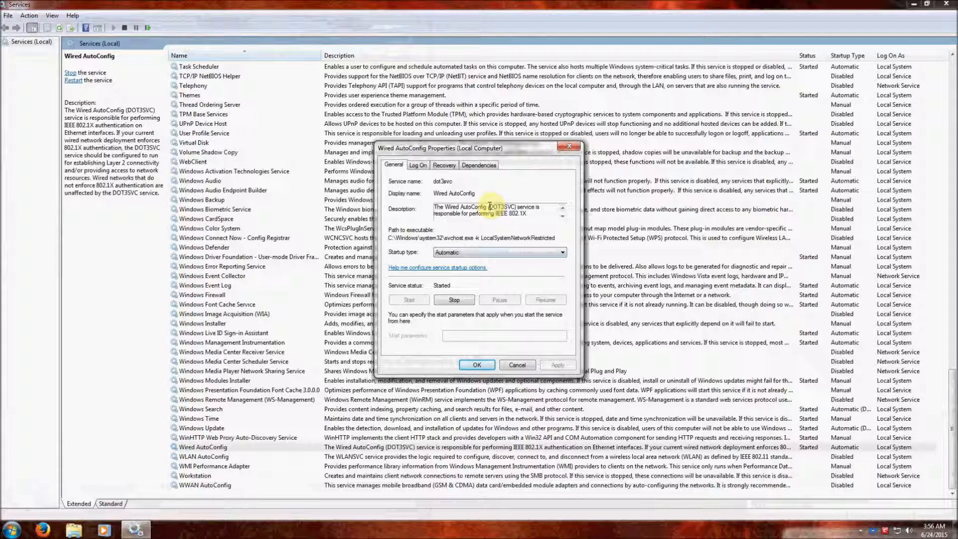
click(475, 207)
drag(445, 206, 530, 207)
click(529, 207)
click(487, 365)
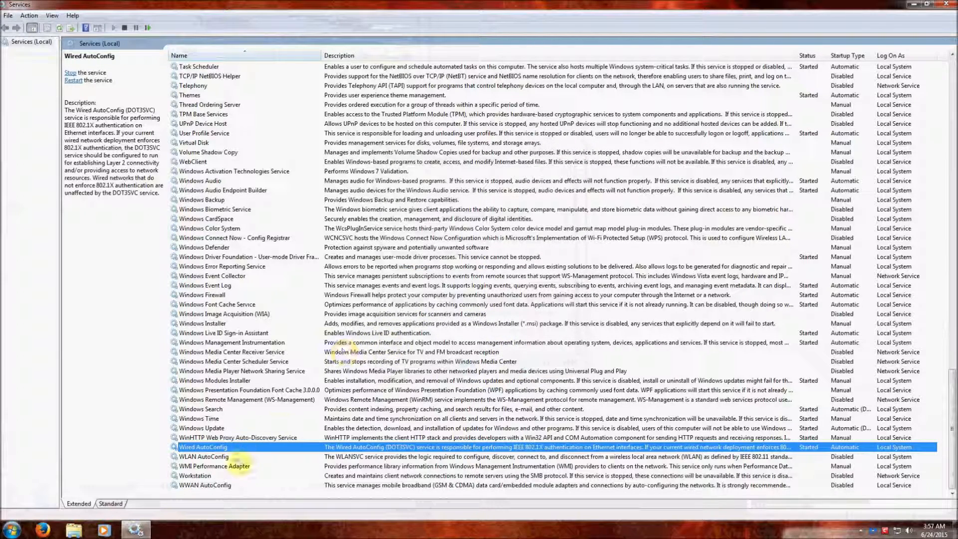
Read the wireless network description and startup type in the WLAN AutoConfig service properties and close them
click(233, 457)
double_click(233, 457)
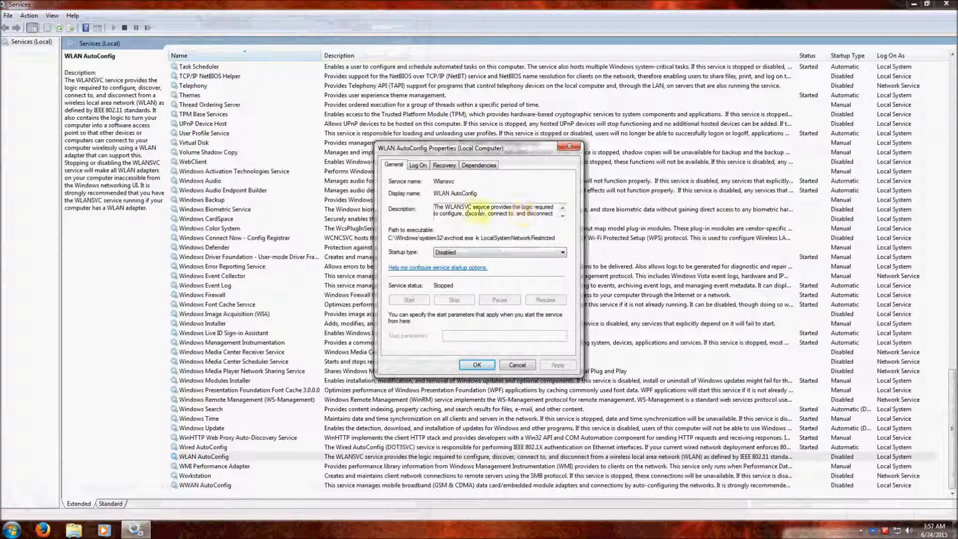
click(478, 366)
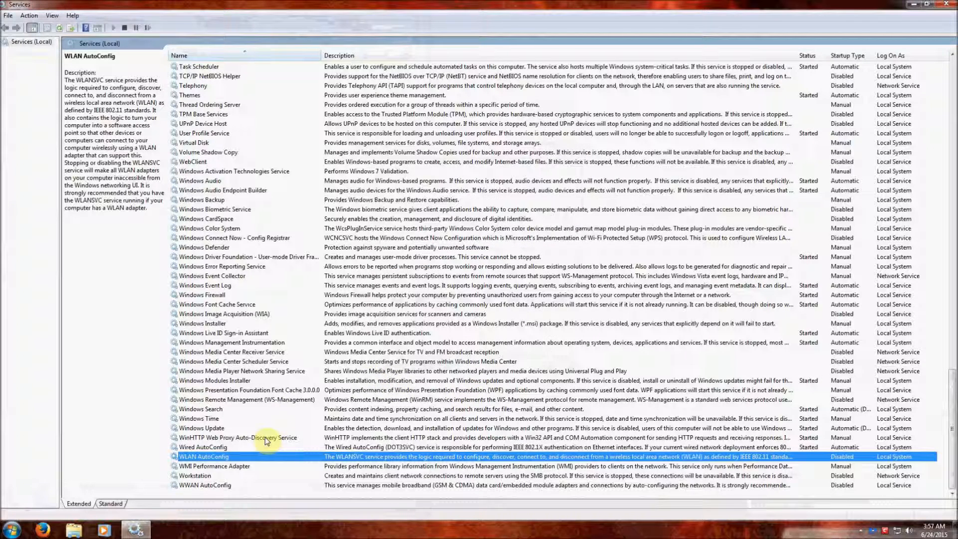
Examine the SMB client connection description and startup type in the Workstation service properties and close them
click(229, 475)
double_click(230, 475)
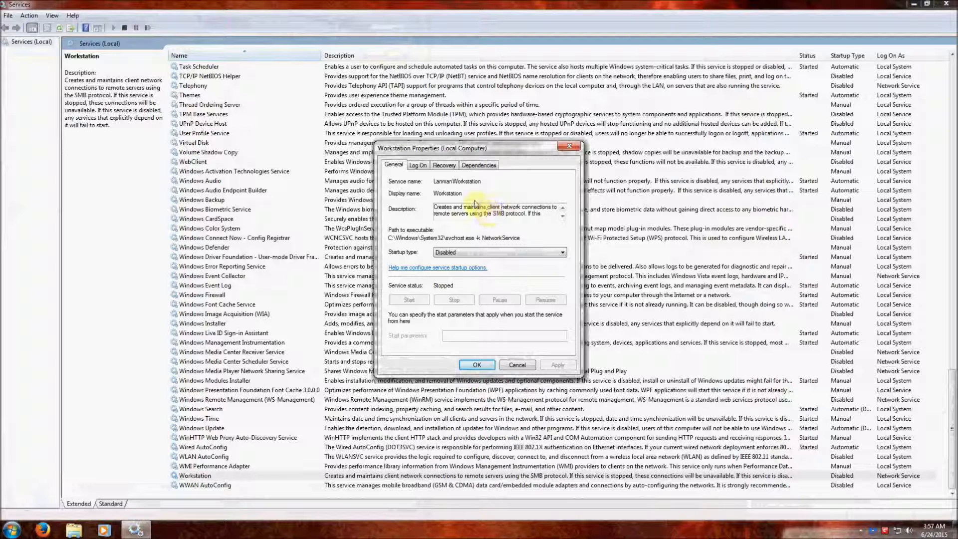
drag(493, 213, 537, 215)
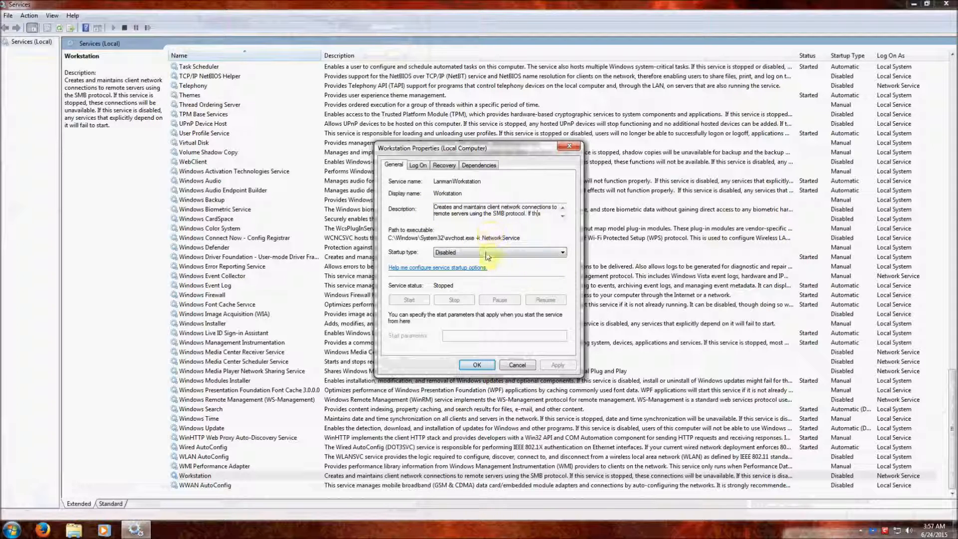
click(471, 364)
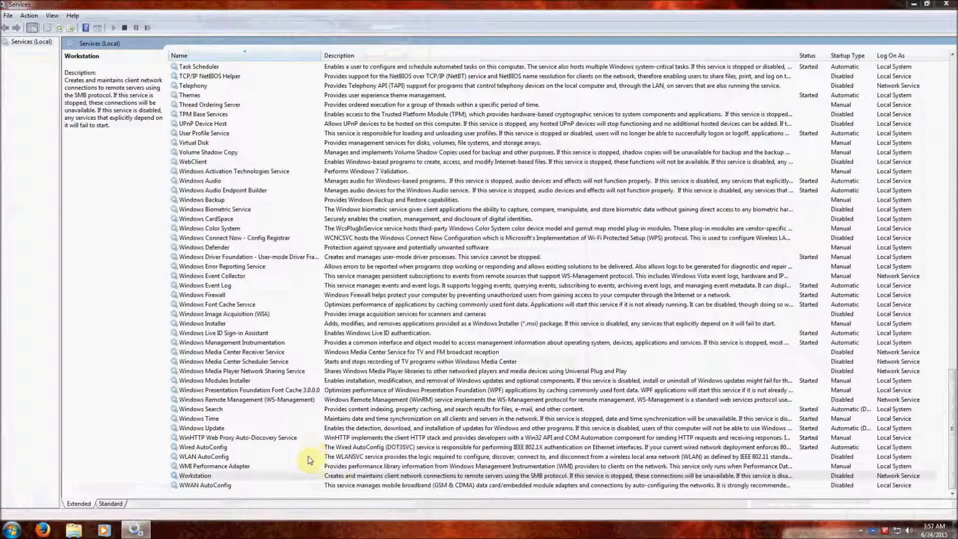
Review the mobile broadband (GSM & CDMA) description and startup type in the WWAN AutoConfig service properties and close them
double_click(250, 484)
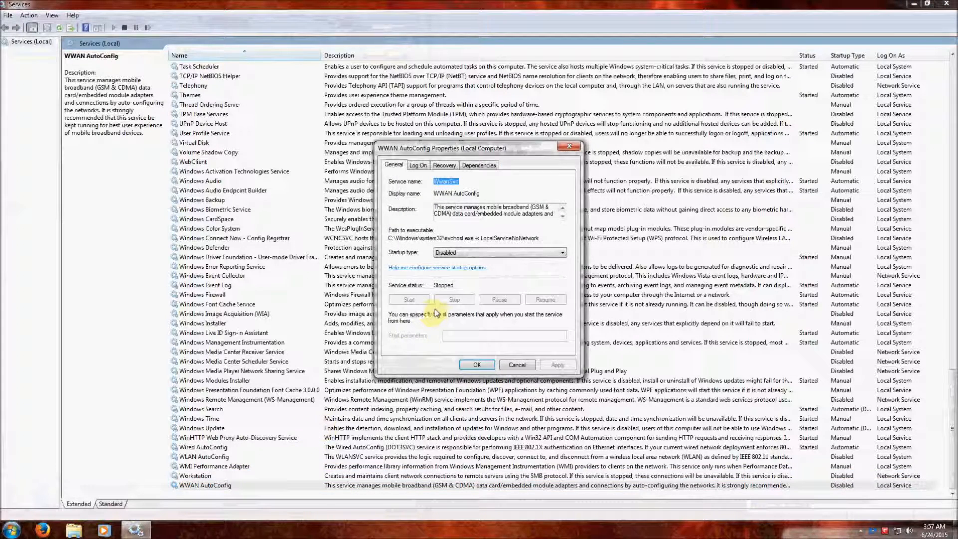
click(473, 209)
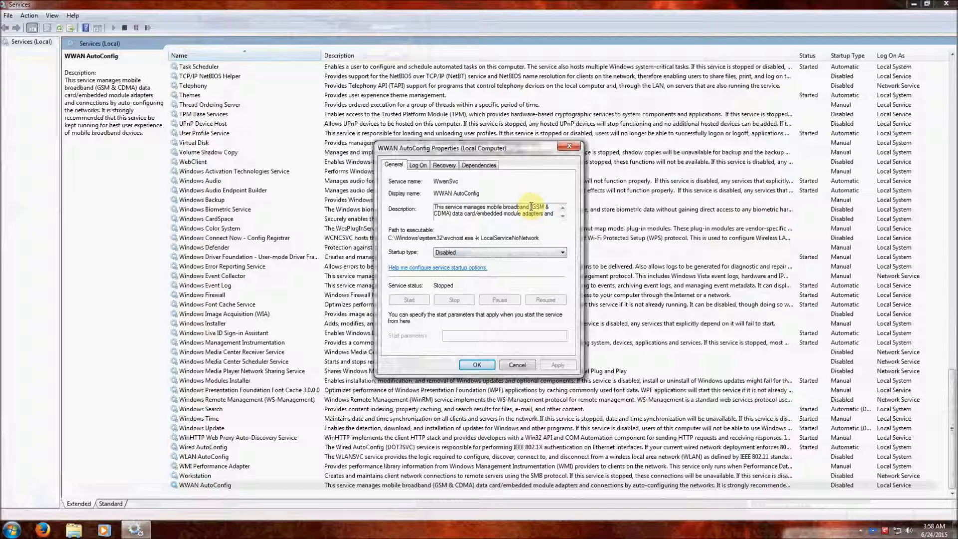
drag(529, 207, 451, 214)
click(454, 213)
drag(531, 208, 525, 213)
click(521, 213)
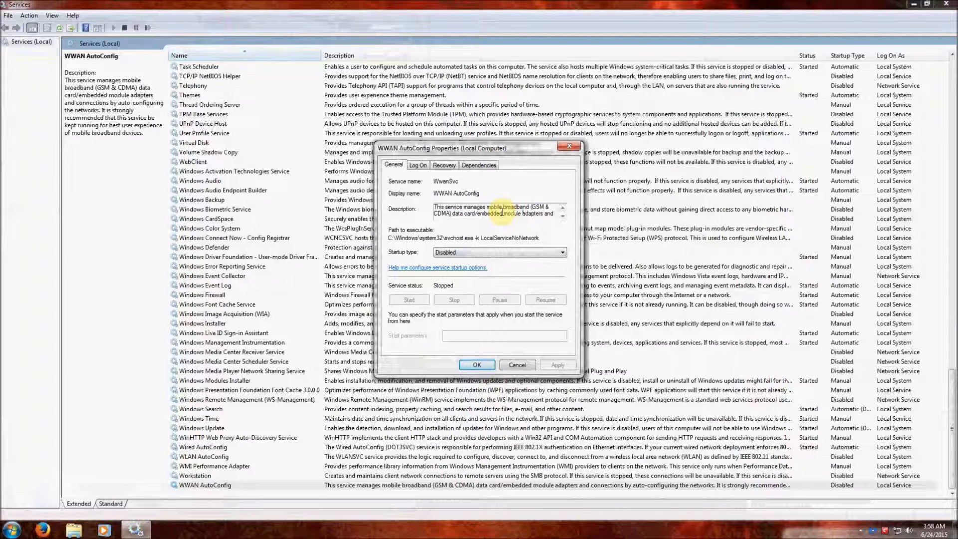
drag(530, 207, 452, 214)
click(480, 213)
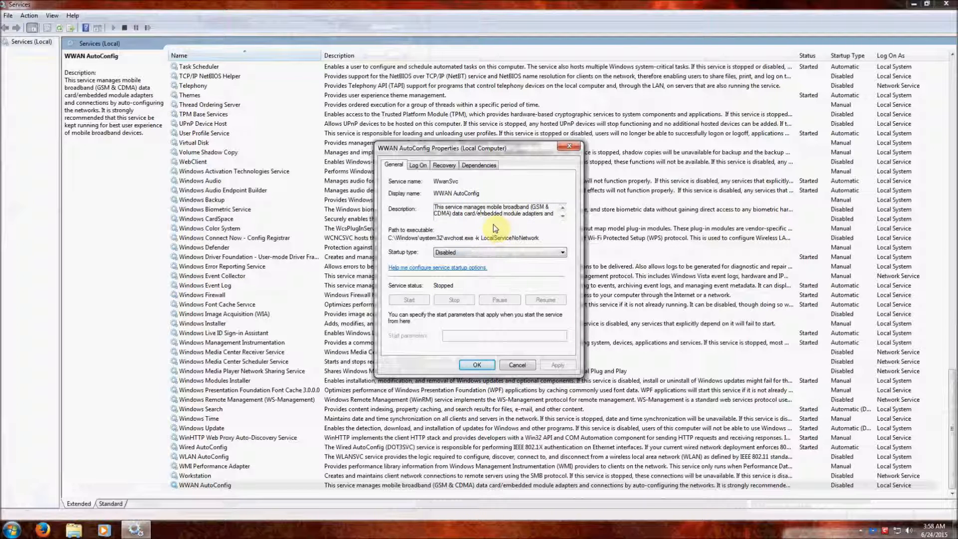
click(477, 365)
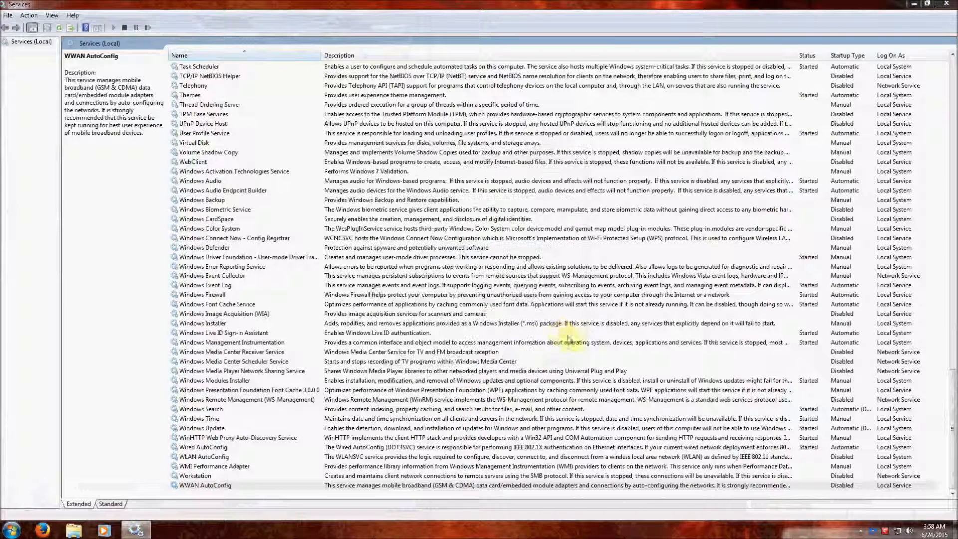
click(481, 363)
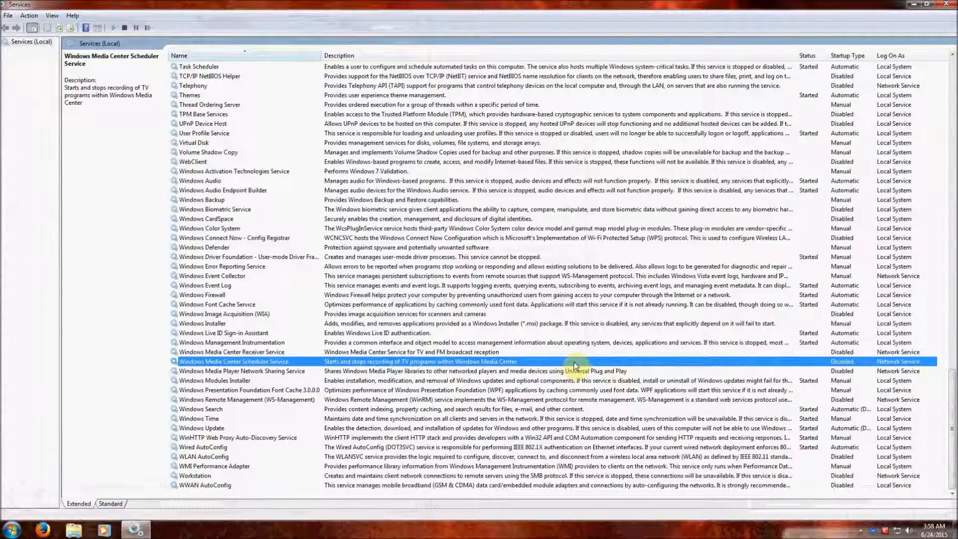
Inspect the Base Filtering Engine service's dependencies, expanding Remote Procedure Call (RPC), return to its general properties and close them
scroll(573, 364, up, 6)
scroll(574, 364, up, 20)
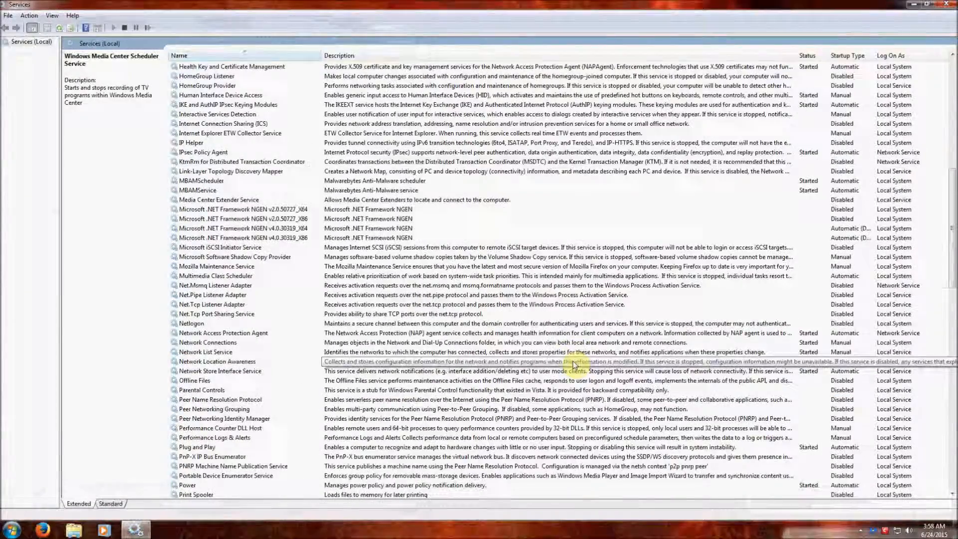
scroll(573, 363, up, 1)
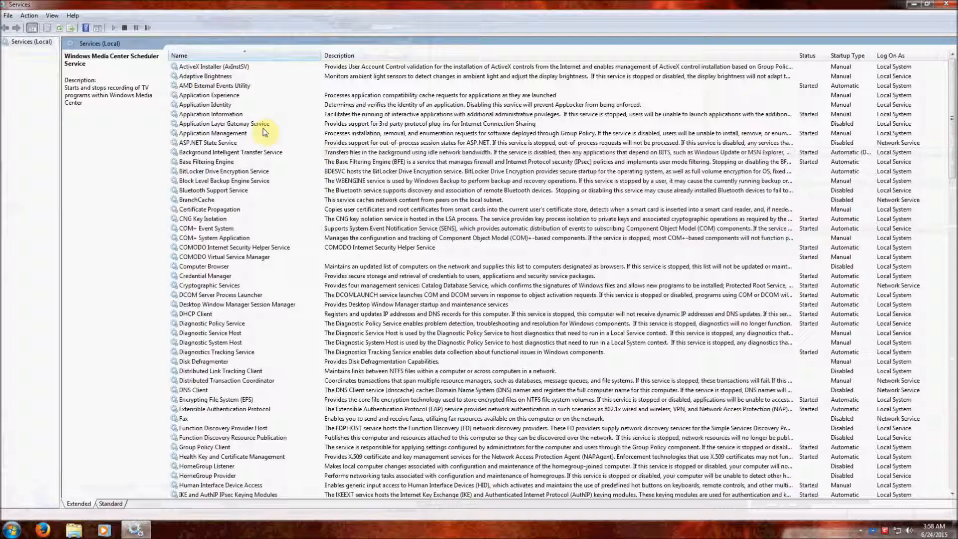
double_click(252, 161)
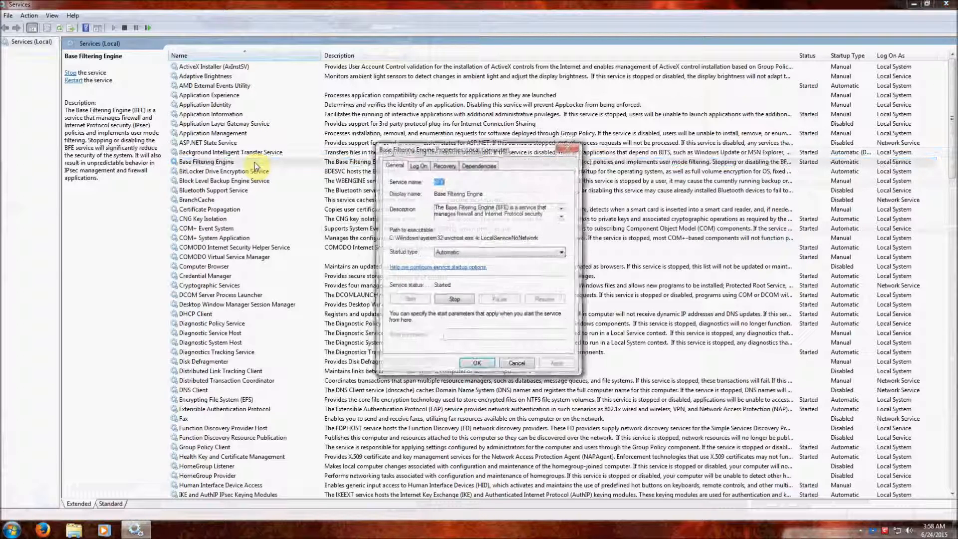
click(479, 165)
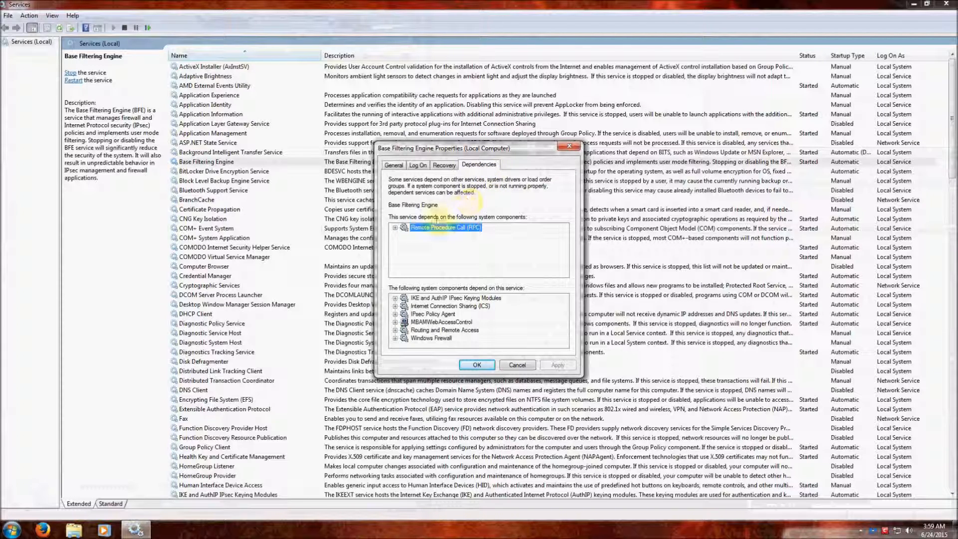
click(394, 228)
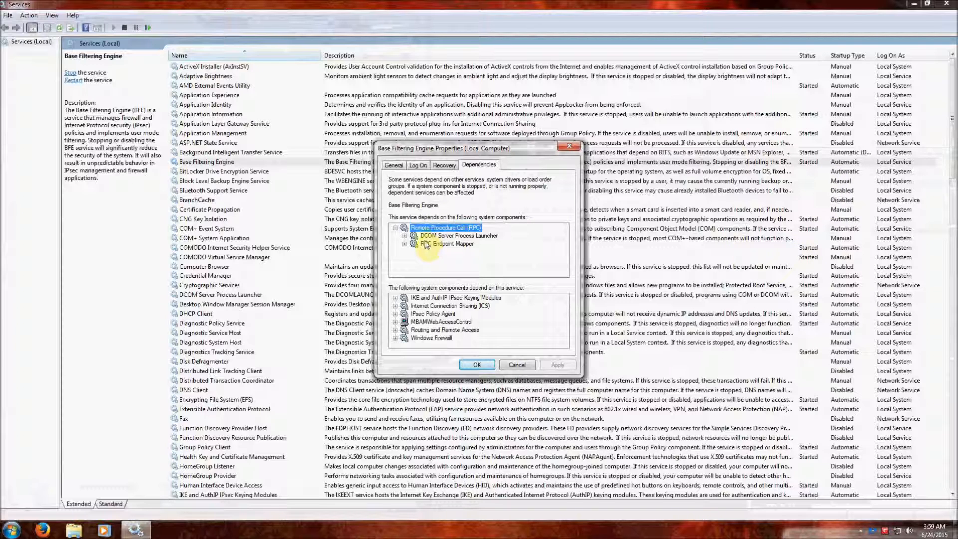
click(394, 168)
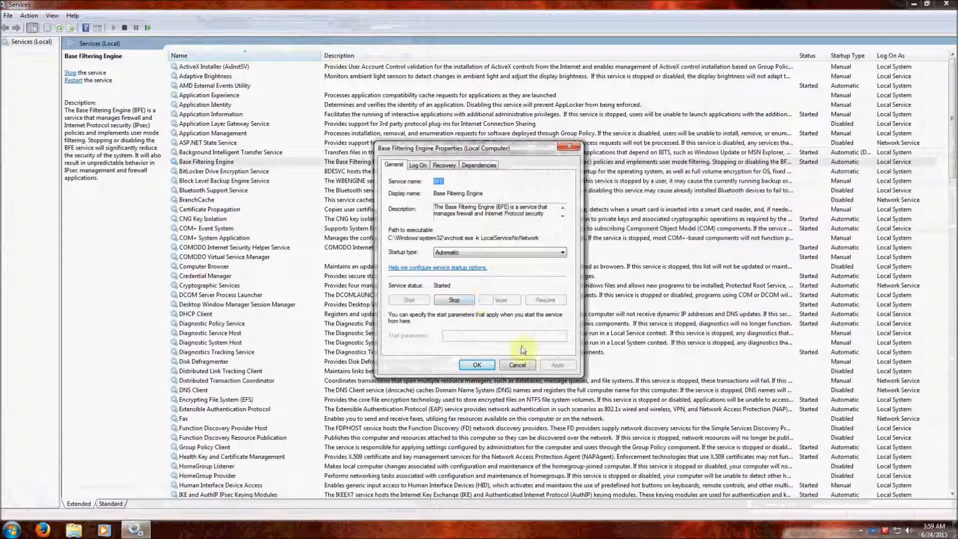
click(477, 365)
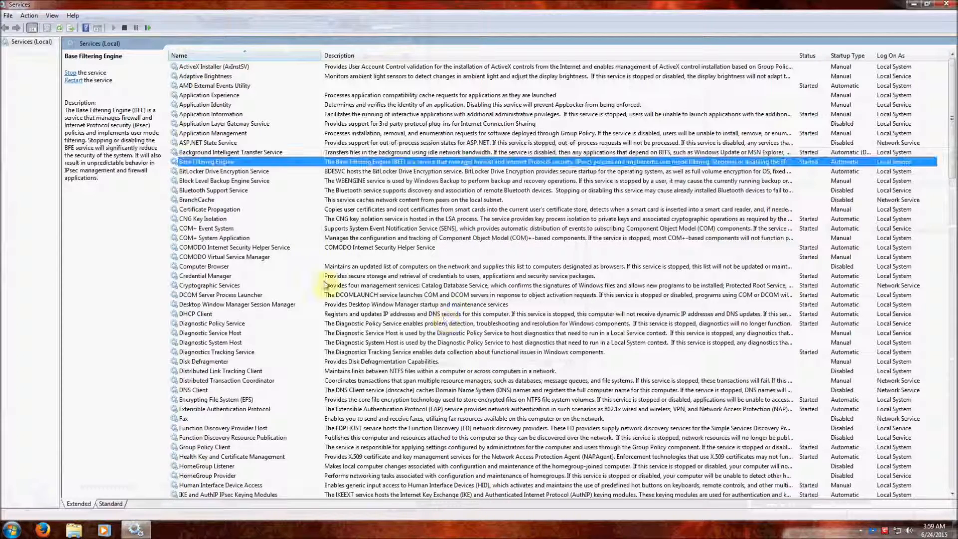
click(388, 201)
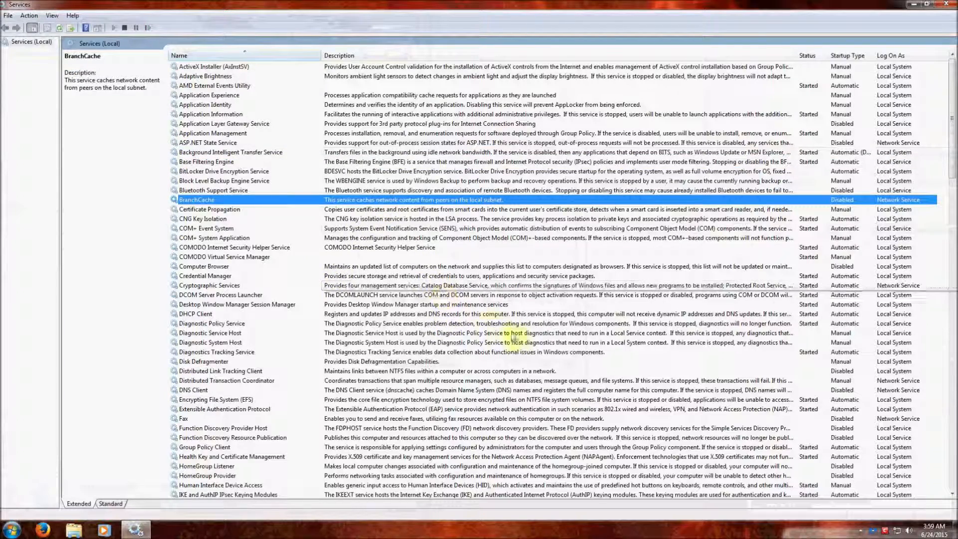
scroll(459, 311, down, 1)
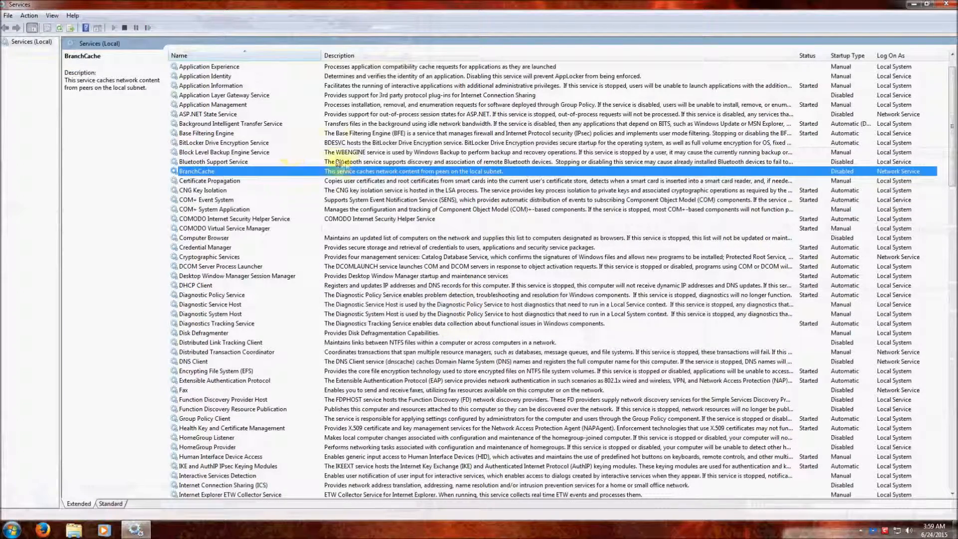